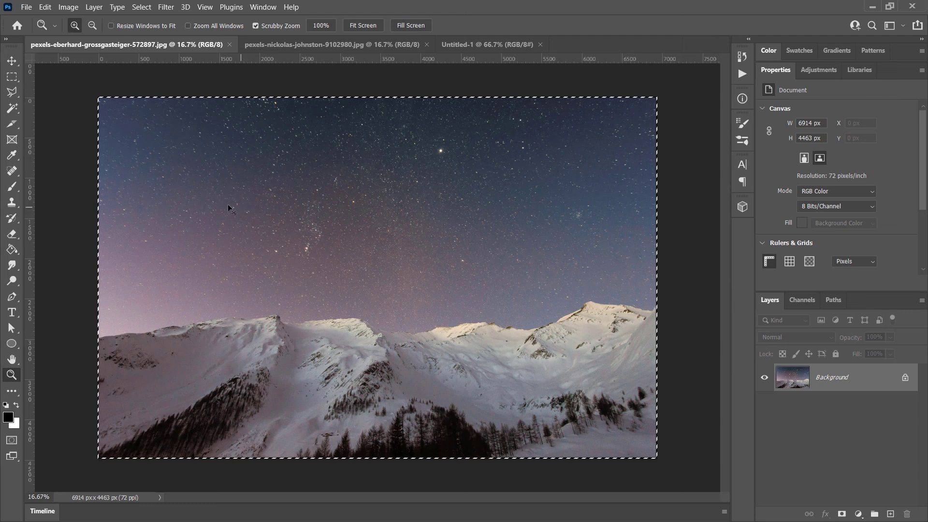
Copy the selected starry mountain photo and paste it into the Untitled-1 document as a new layer.
left_click(48, 7)
left_click(72, 88)
left_click(477, 45)
key("ctrl+v")
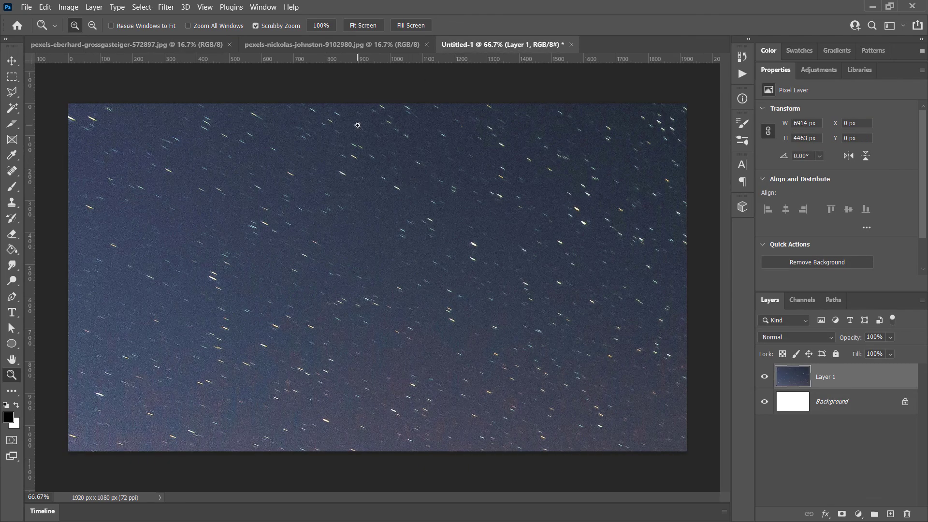
Scale the pasted mountain layer down to about 2268 × 1464 px with Free Transform so sky and peaks fill the canvas.
left_click(45, 6)
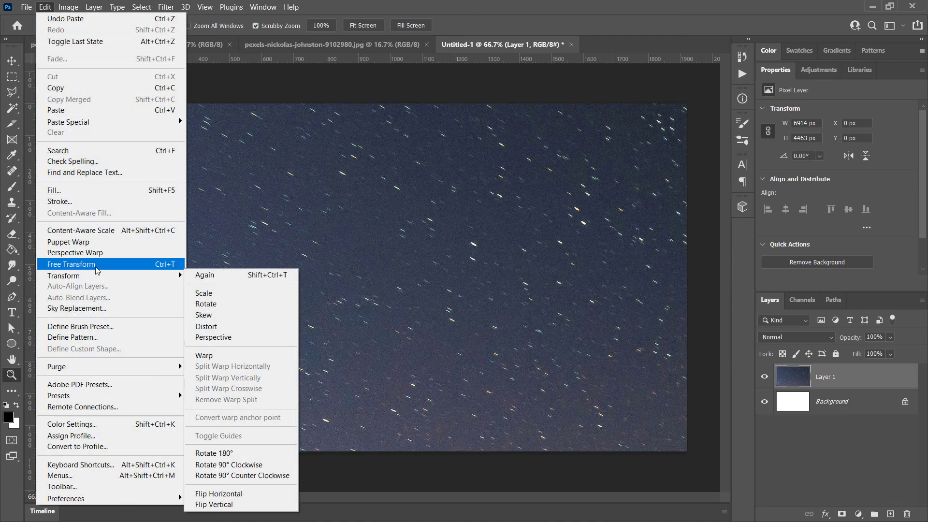
left_click(96, 264)
left_click_drag(64, 103, 121, 97)
key("ctrl+Return")
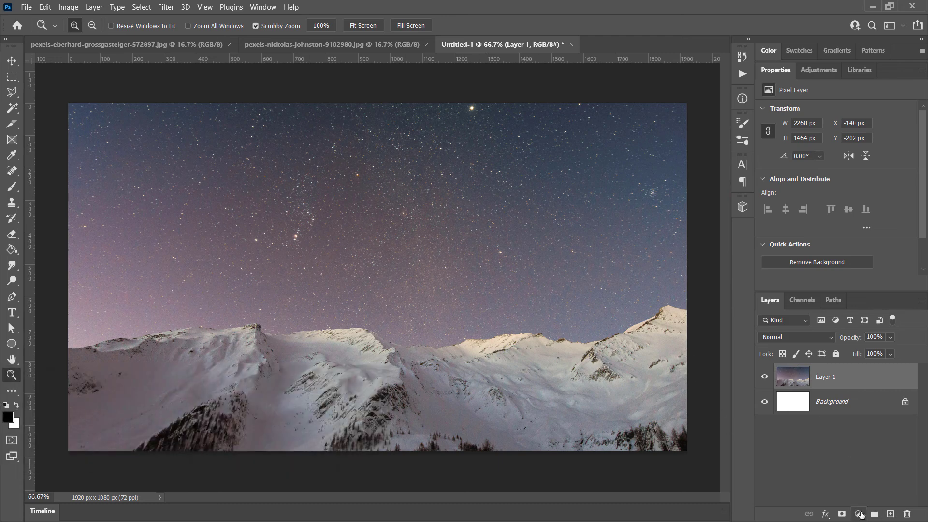
left_click(256, 8)
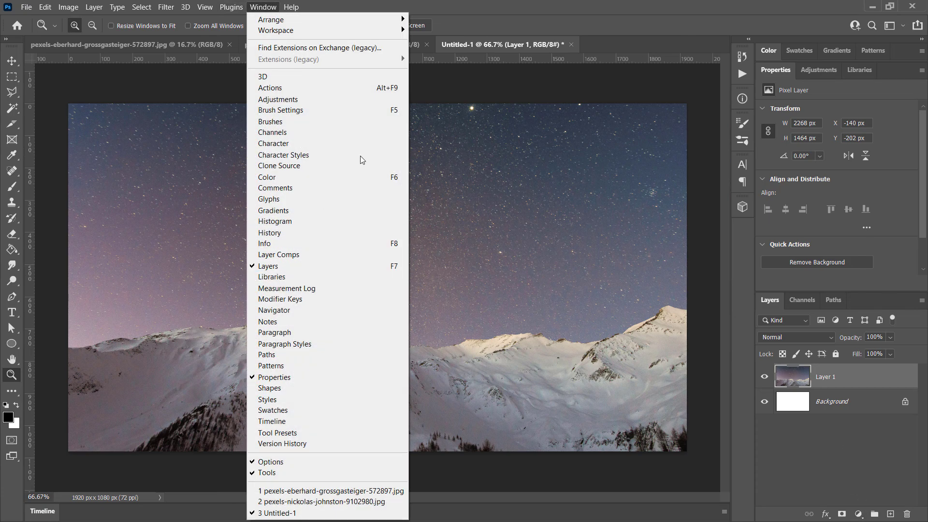
left_click(564, 3)
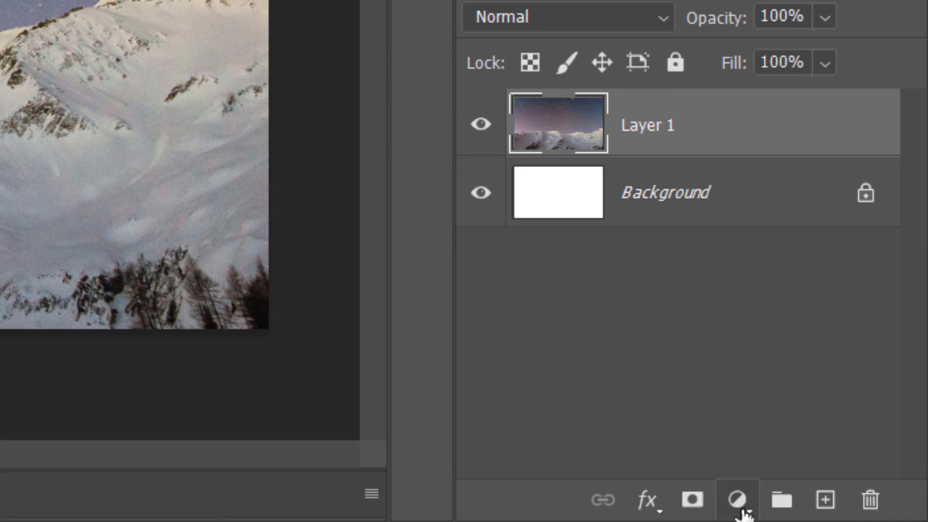
Add a Hue/Saturation adjustment layer above the mountain photo and increase its saturation.
left_click(744, 512)
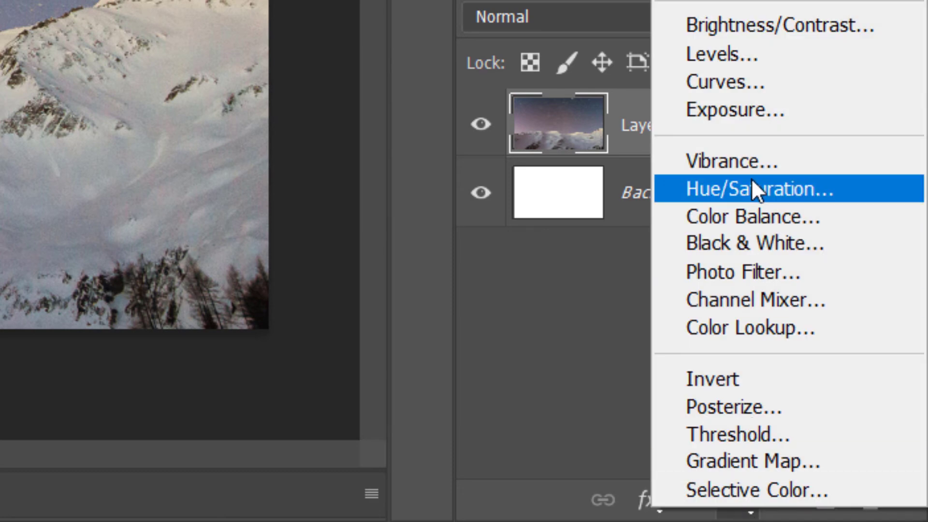
left_click(752, 180)
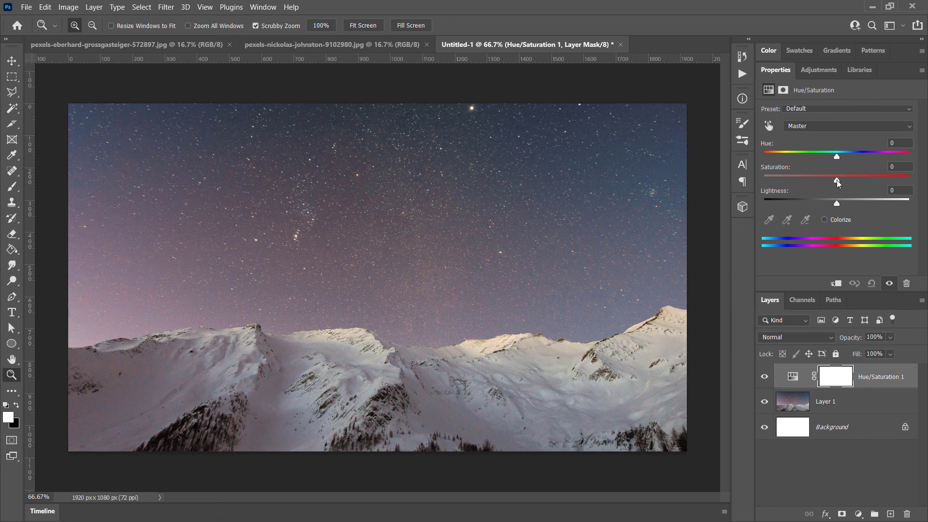
left_click_drag(837, 180, 867, 188)
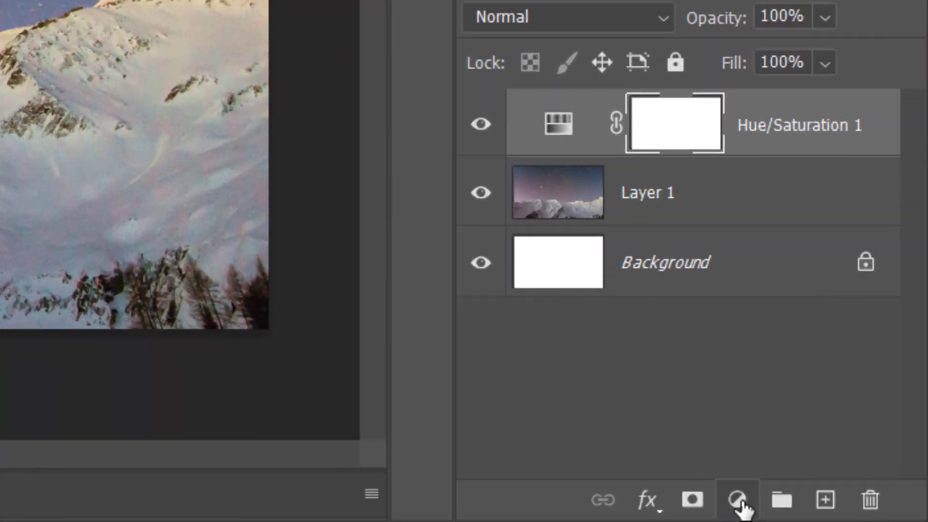
Add a Curves adjustment layer and shape a gentle S-curve on the RGB channel, darkening the shadows and lifting the highlights.
left_click(738, 500)
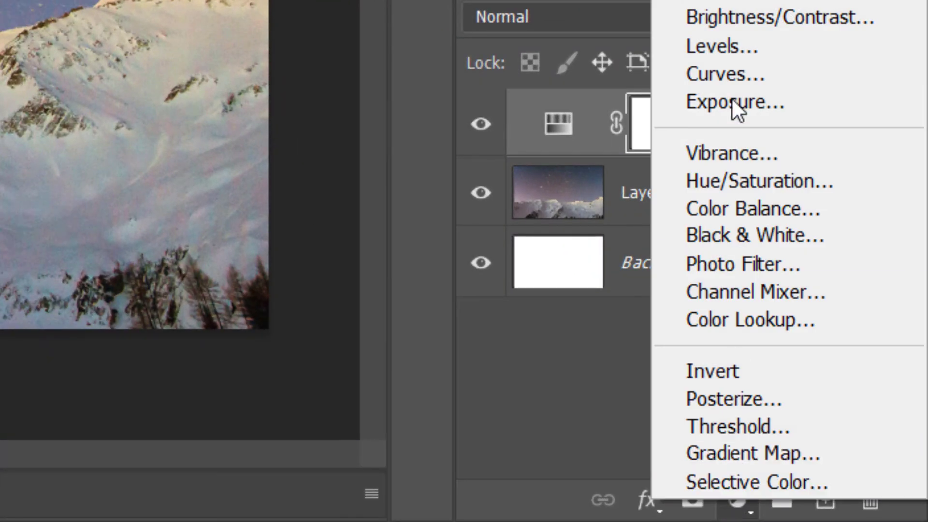
left_click(732, 74)
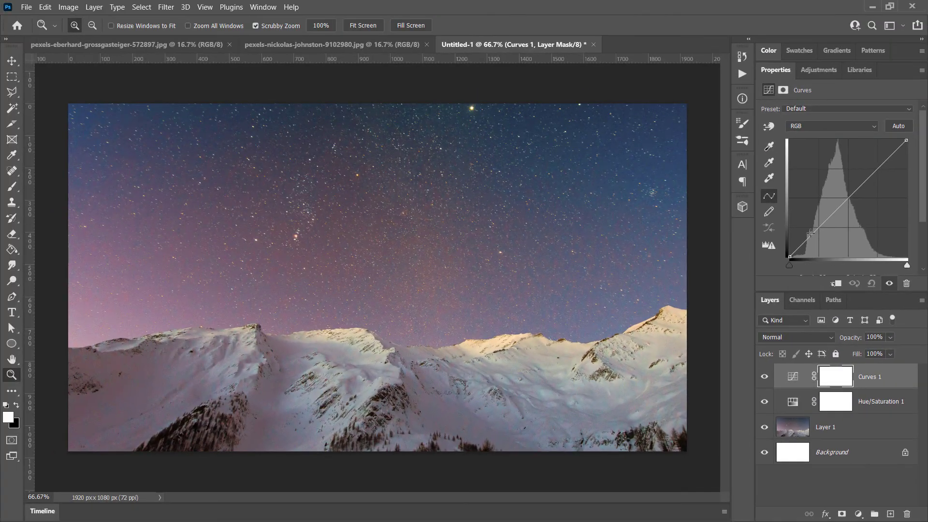
left_click_drag(811, 233, 814, 239)
left_click_drag(871, 174, 870, 170)
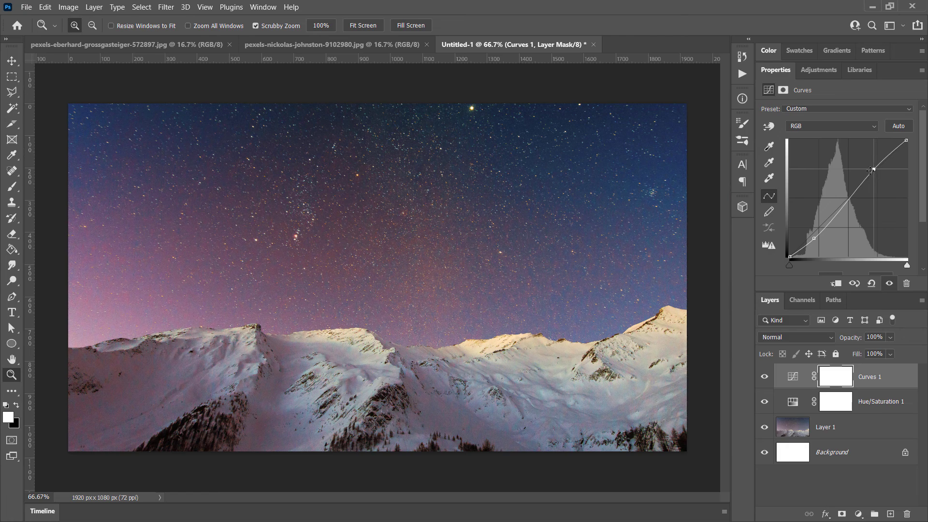
left_click(815, 237)
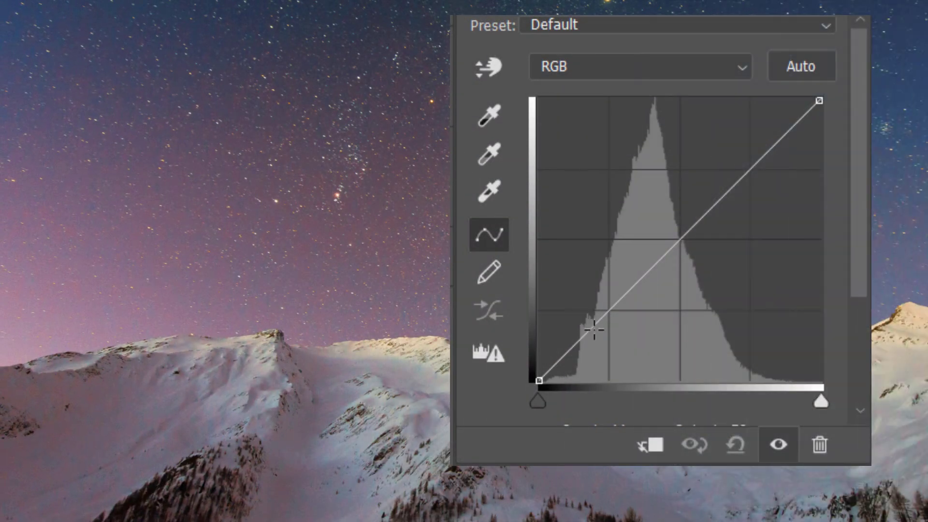
left_click_drag(594, 331, 598, 337)
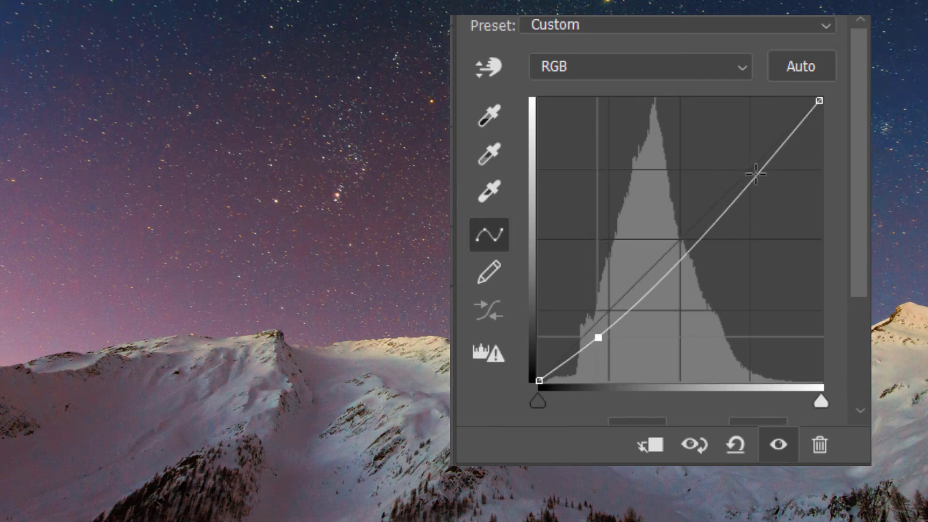
left_click_drag(755, 174, 742, 170)
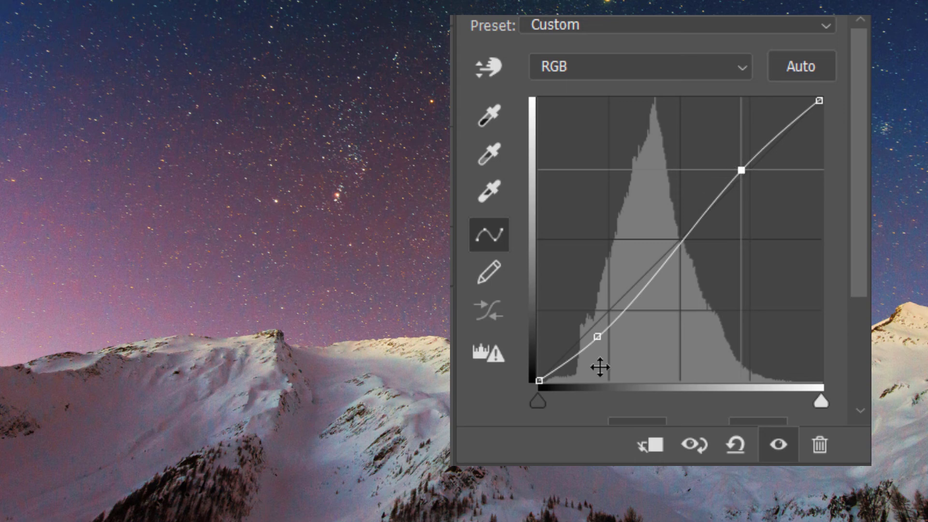
left_click(598, 335)
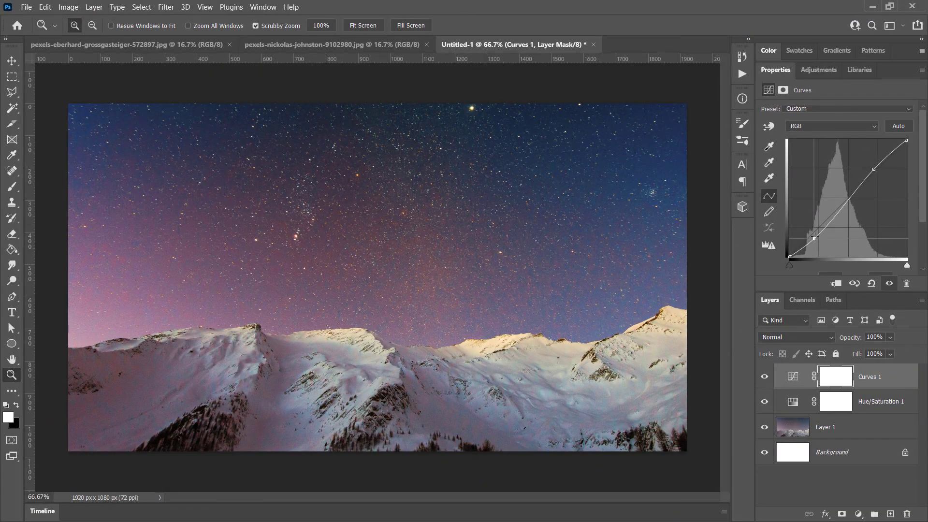
left_click_drag(815, 238, 818, 240)
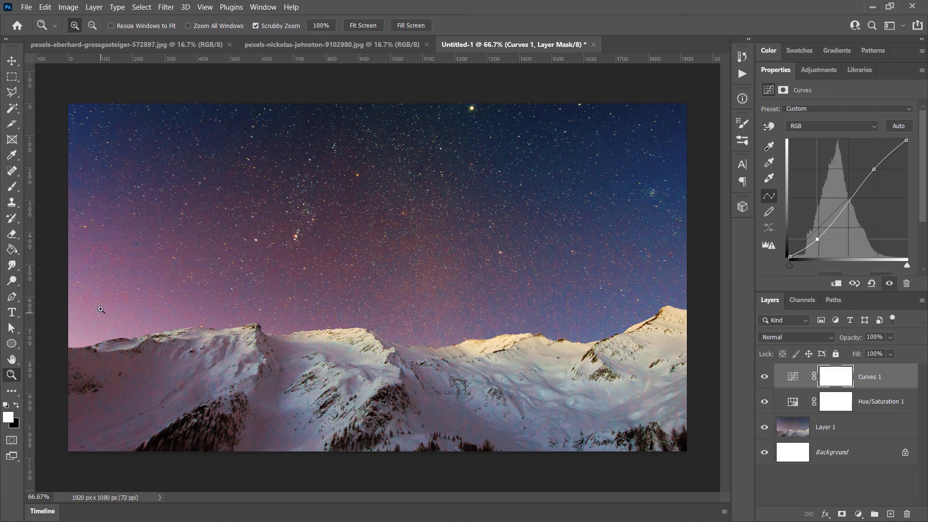
Set the foreground color to pink f676b1, starting from a color sampled from the pink glow in the sky.
left_click(831, 434)
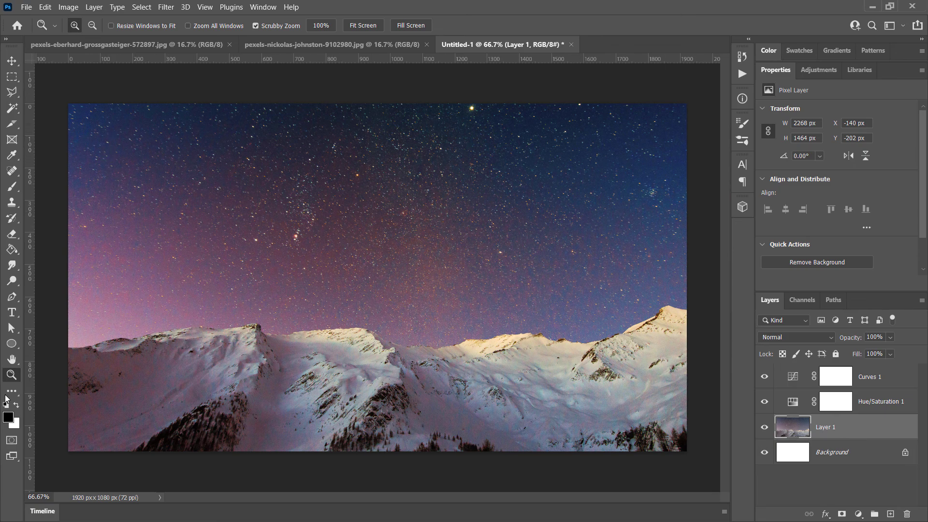
left_click(10, 418)
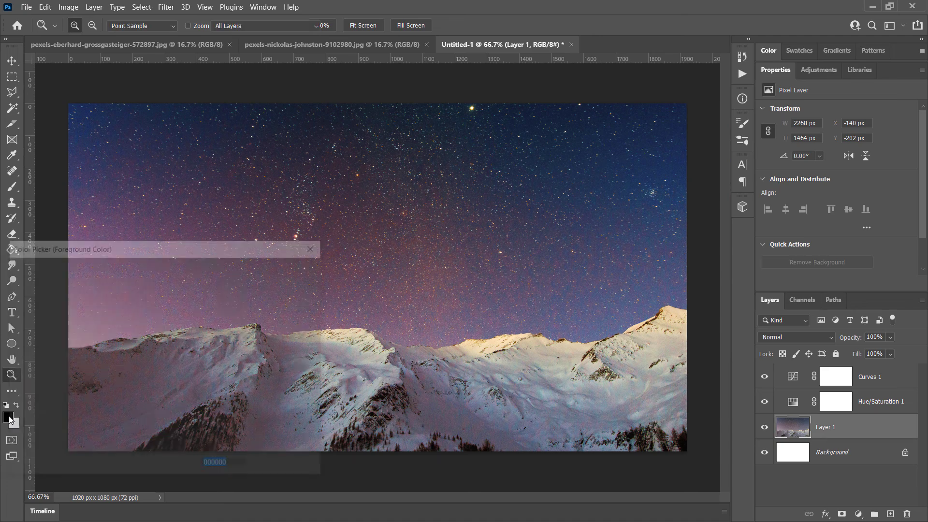
left_click_drag(147, 250, 440, 249)
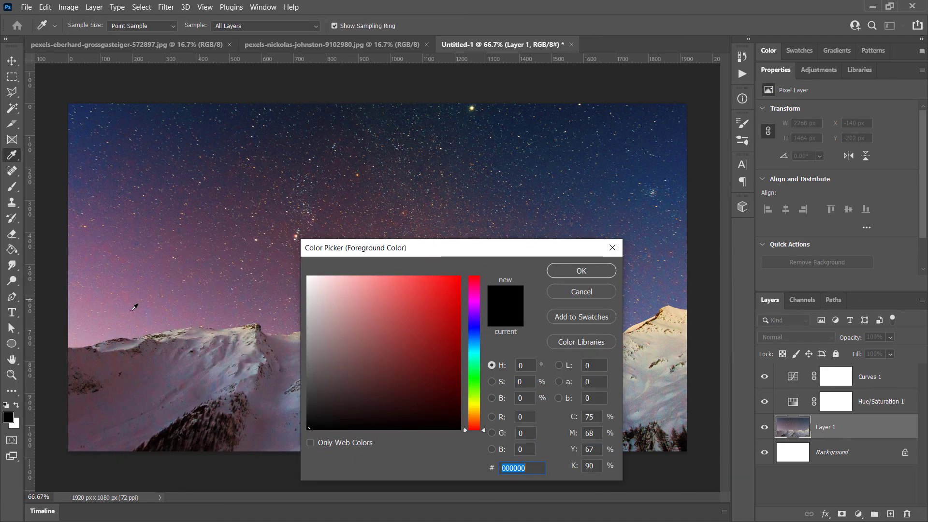
left_click(99, 323)
left_click_drag(345, 325, 389, 279)
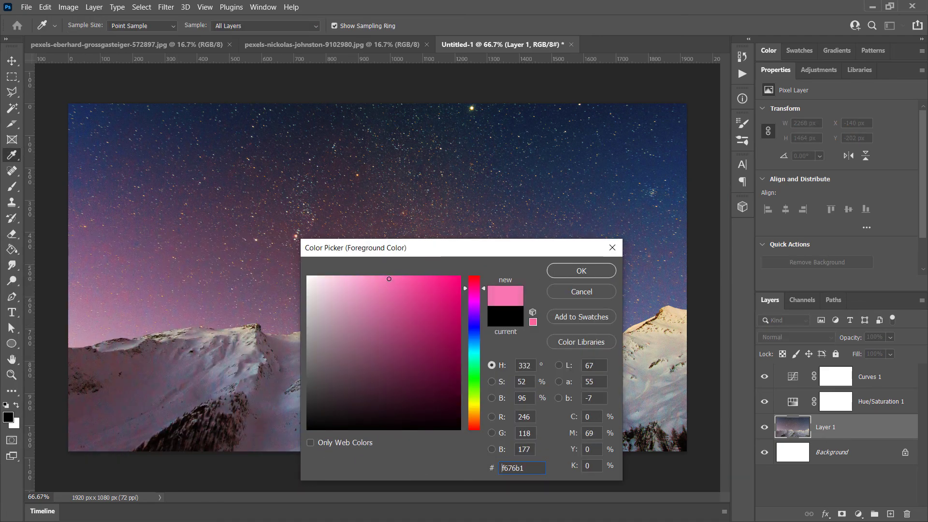
left_click(581, 271)
key("z")
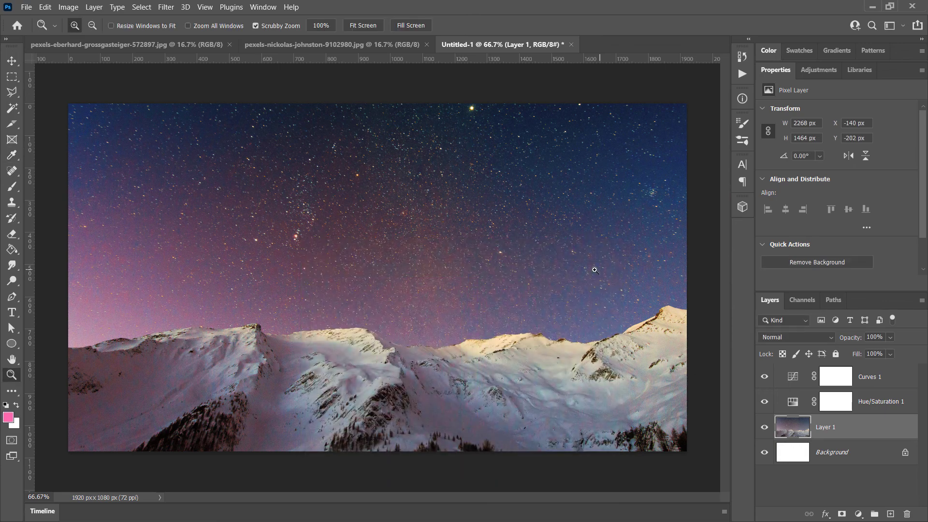
Set the background color to a deep blue, 003d8f.
left_click(16, 425)
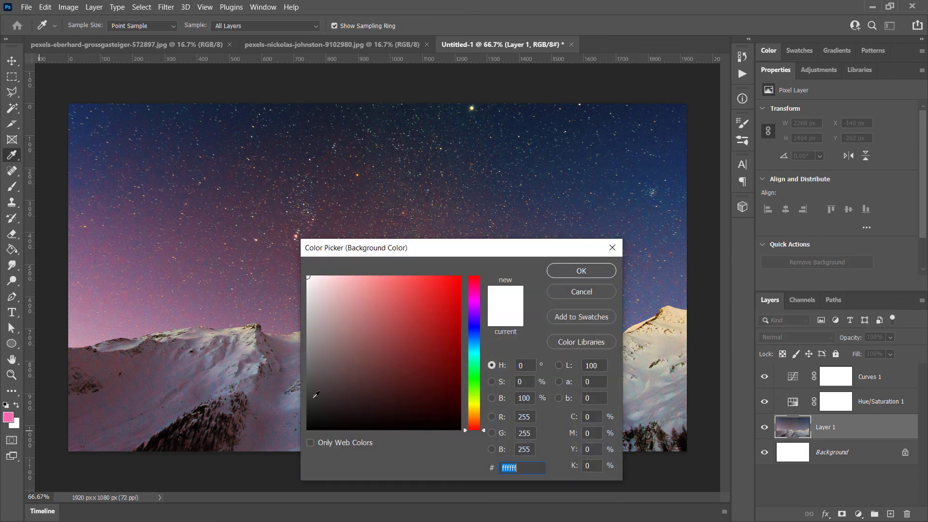
type("072c5e")
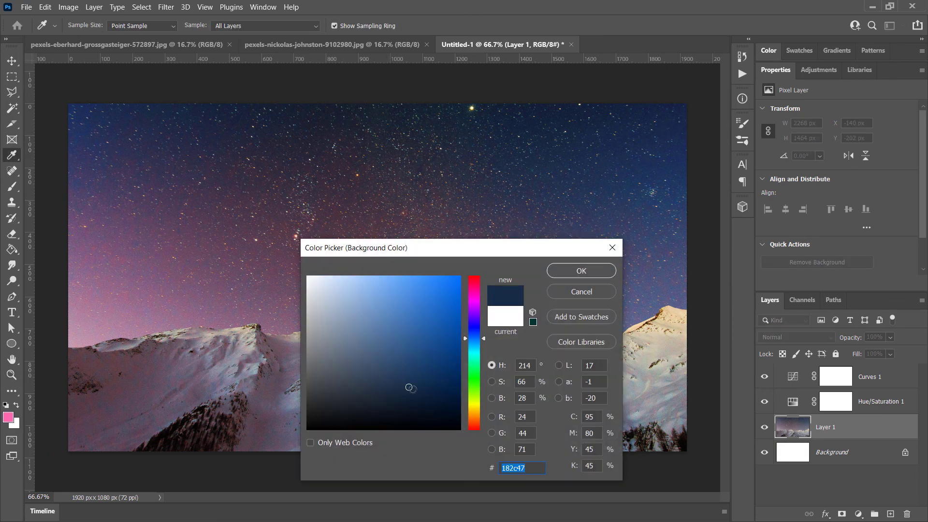
left_click(578, 272)
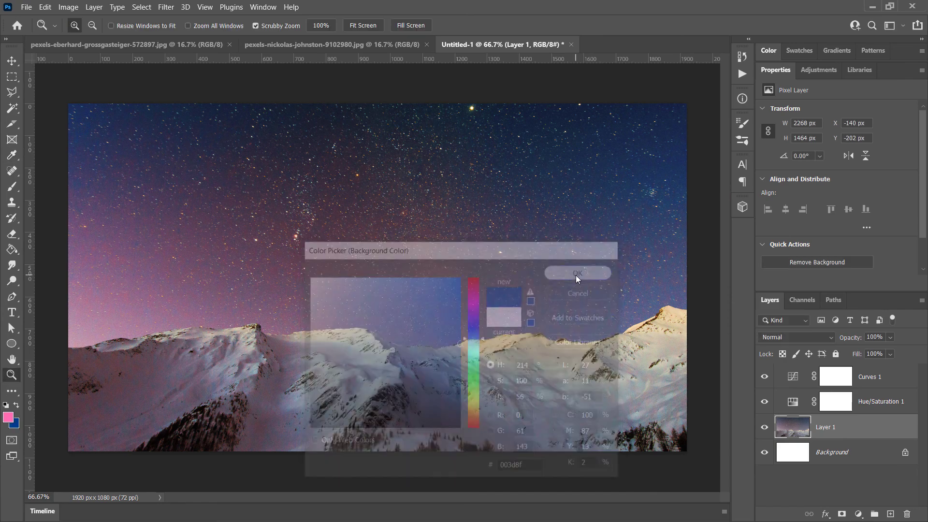
Create a new empty layer above the Curves adjustment and set the Brush size to 1457 px.
left_click(885, 380)
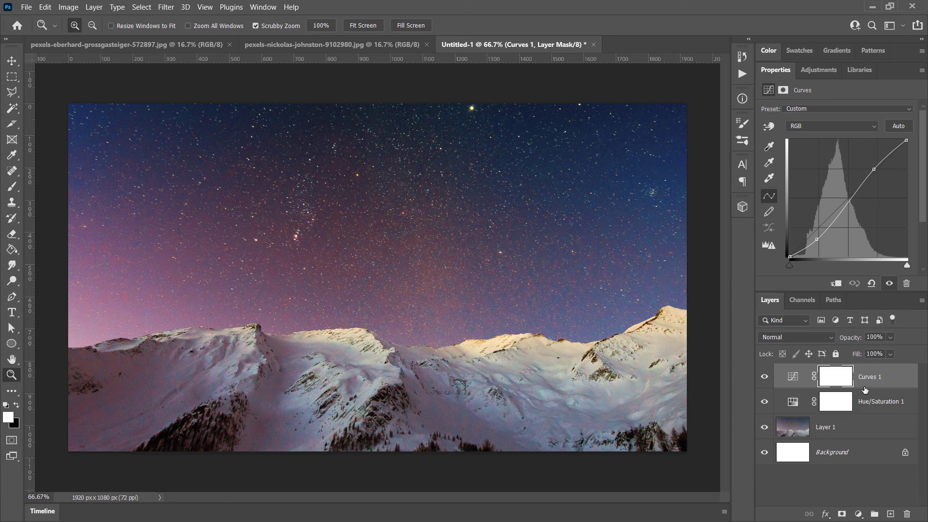
left_click(891, 514)
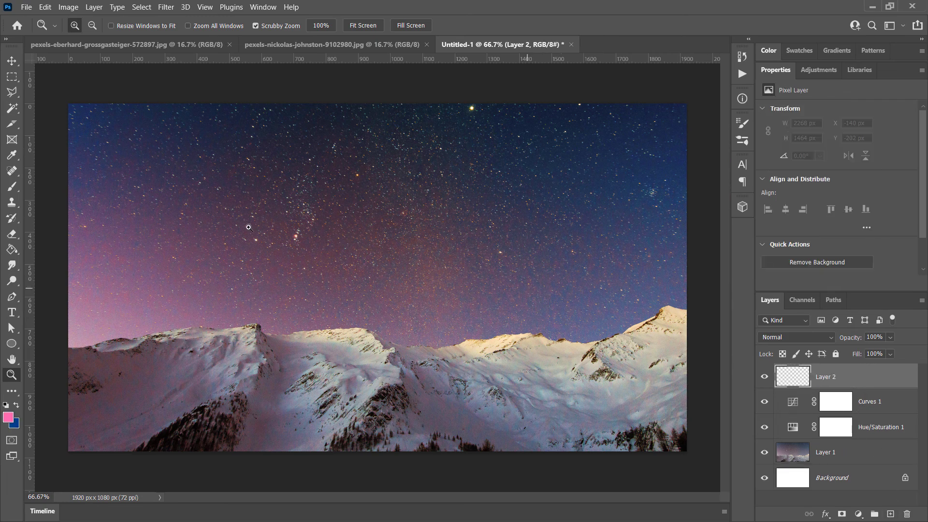
left_click(10, 185)
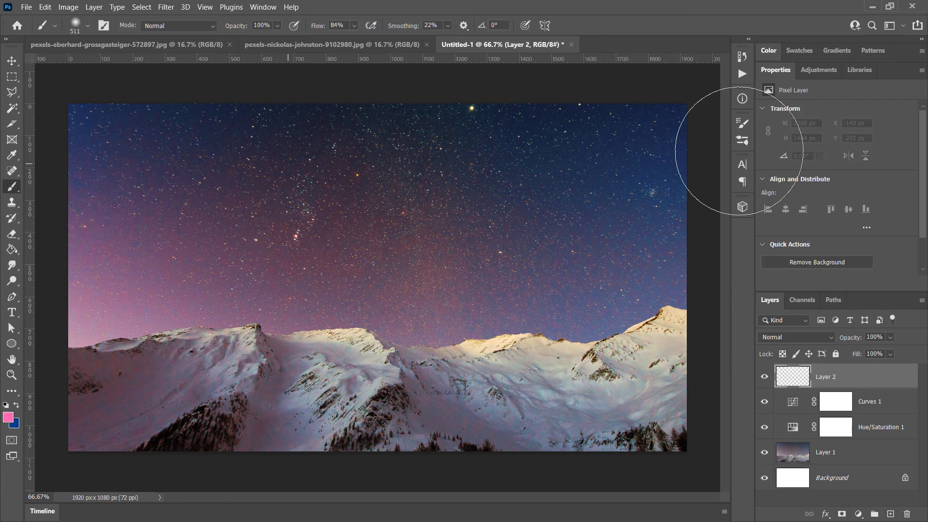
left_click(83, 28)
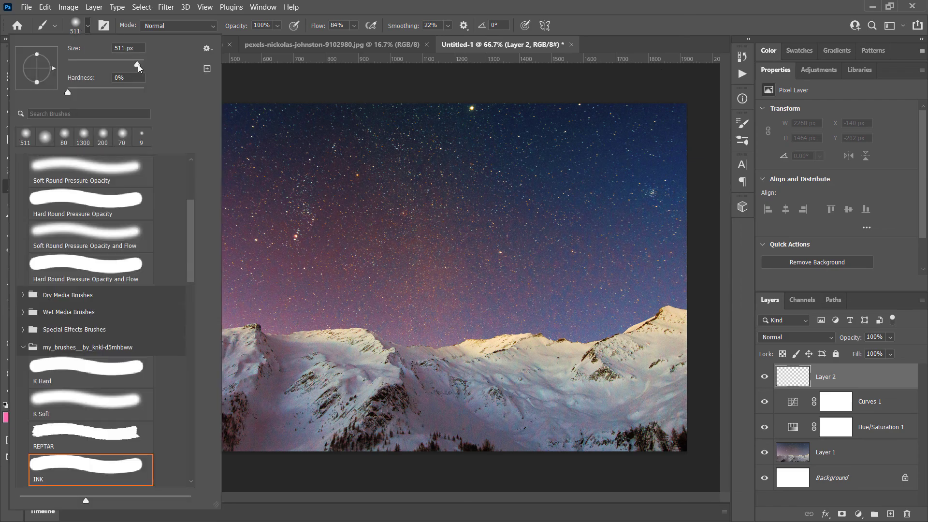
left_click_drag(138, 65, 142, 65)
Paint soft pink over the left side of the sky and deep blue over the right side on the new layer.
left_click_drag(593, 182, 642, 259)
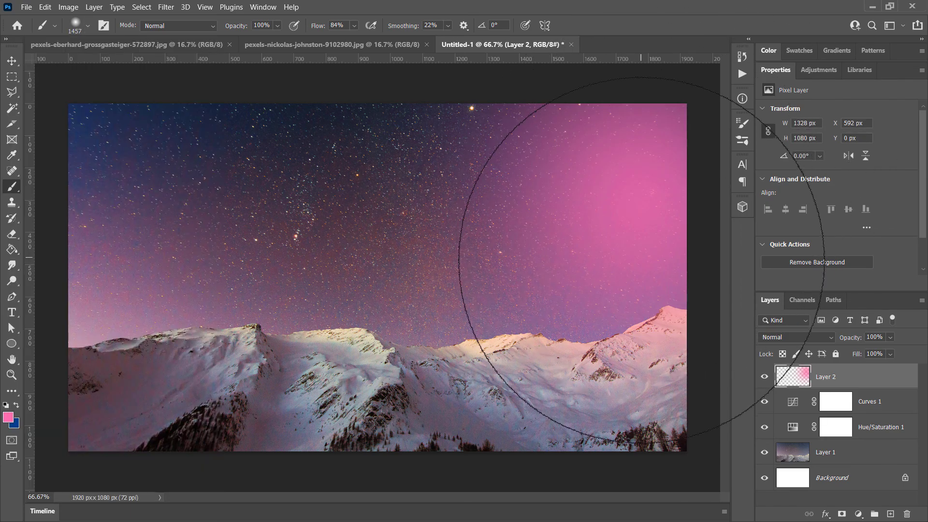
key("ctrl+z")
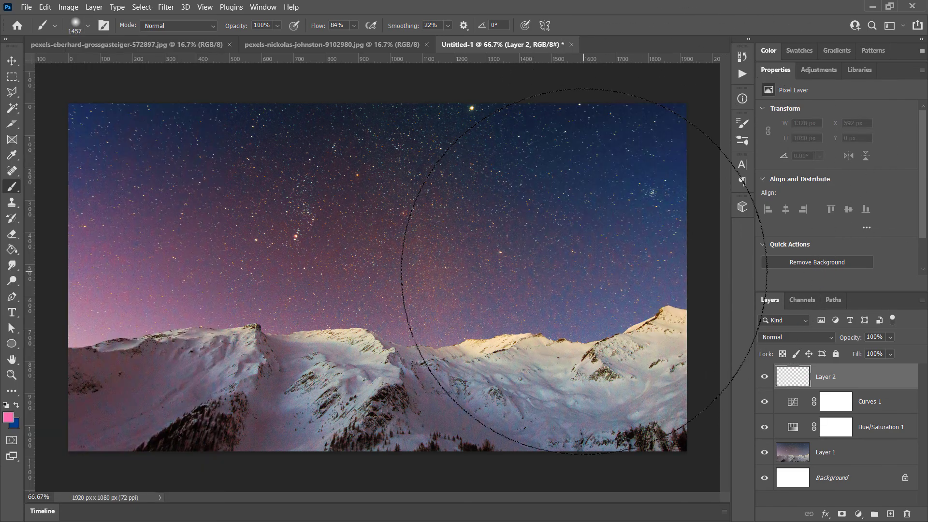
left_click_drag(126, 208, 131, 236)
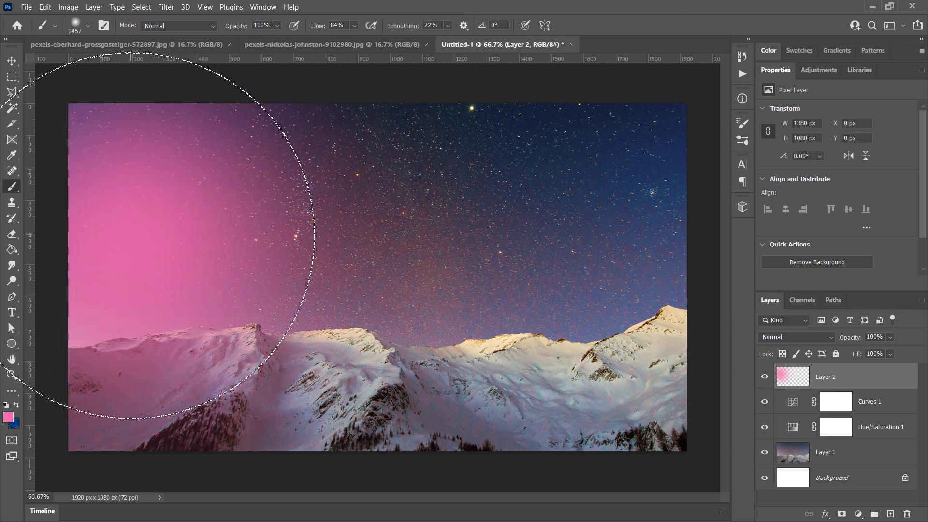
left_click(17, 405)
left_click_drag(636, 213, 663, 211)
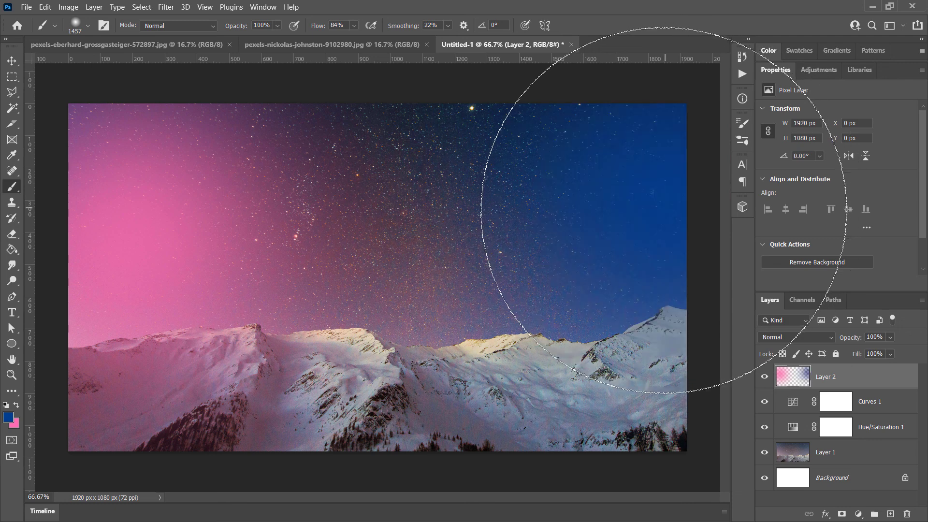
Reduce the fill of the painted color layer to 17%.
left_click(890, 354)
left_click(871, 368)
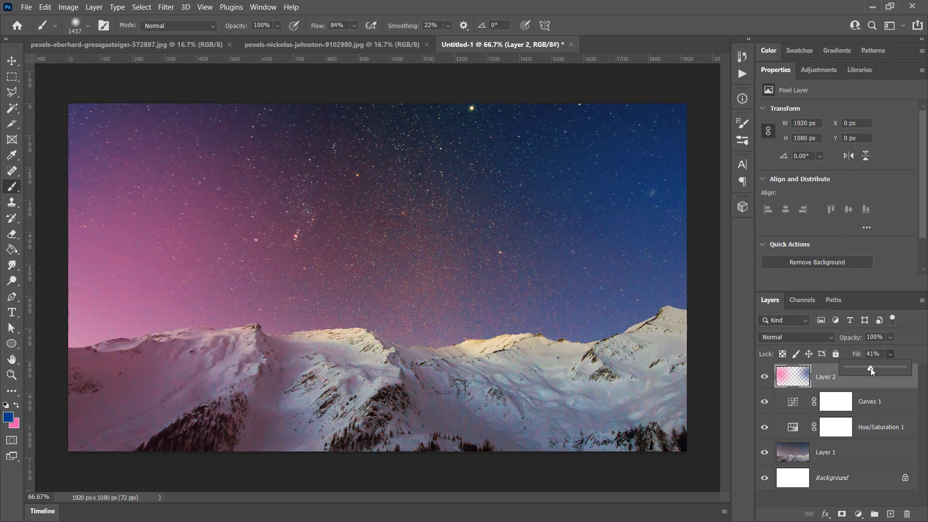
left_click_drag(864, 370, 857, 371)
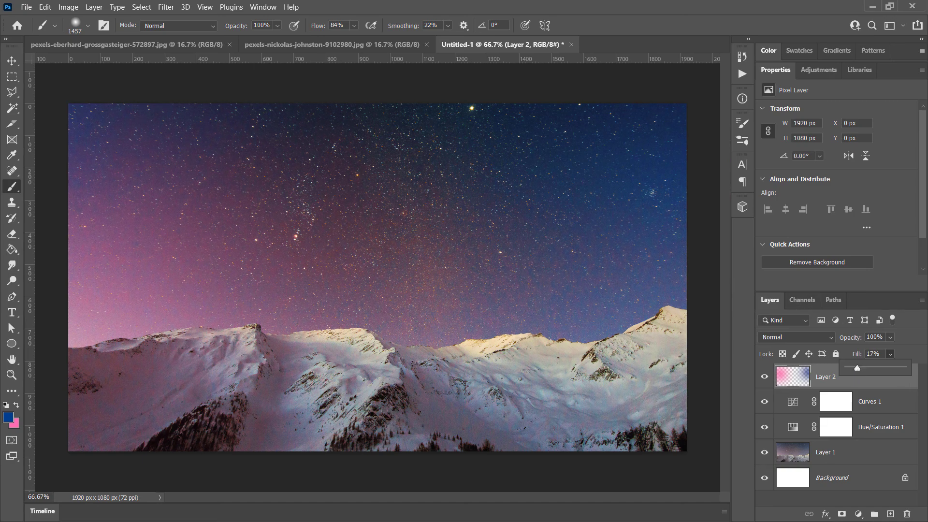
Copy the entire photo of the man in the red shirt and paste it into the mountain composite as a new layer.
left_click(284, 47)
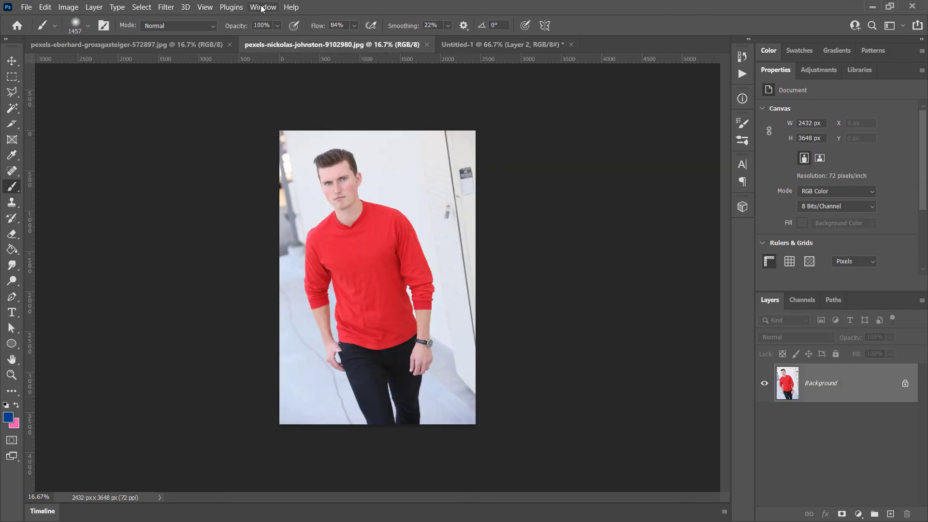
key("ctrl+a")
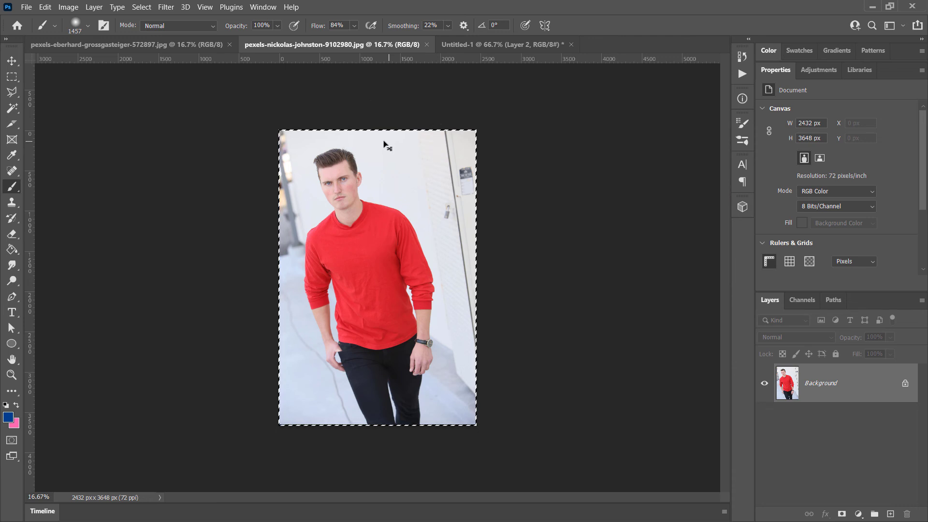
left_click(45, 6)
key("Escape")
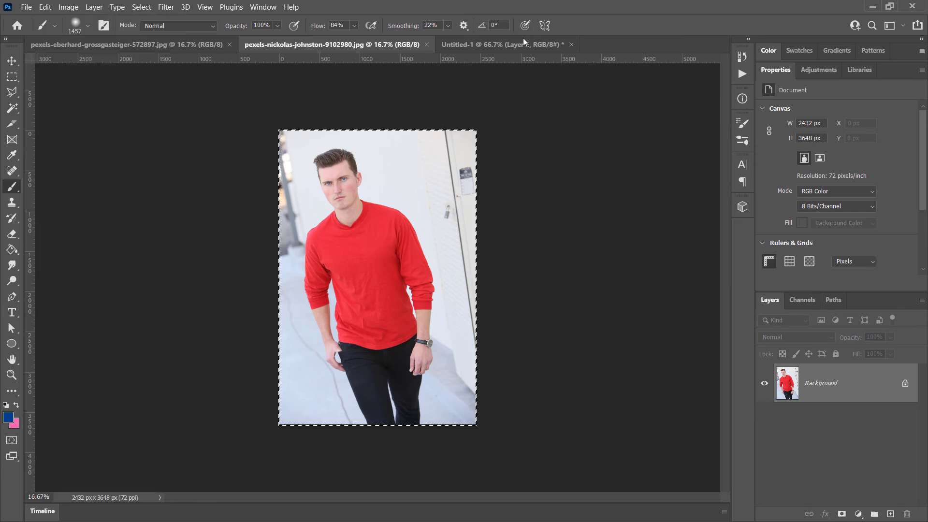
left_click(498, 50)
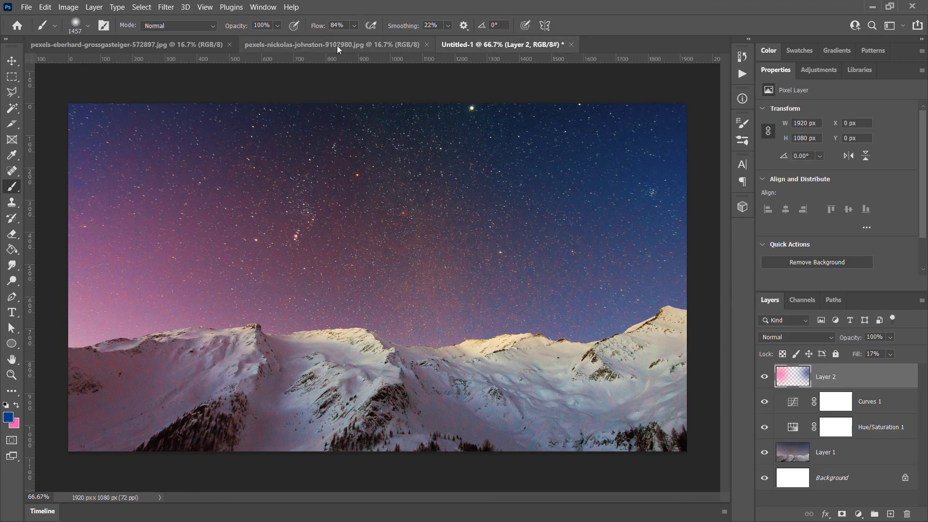
left_click(45, 7)
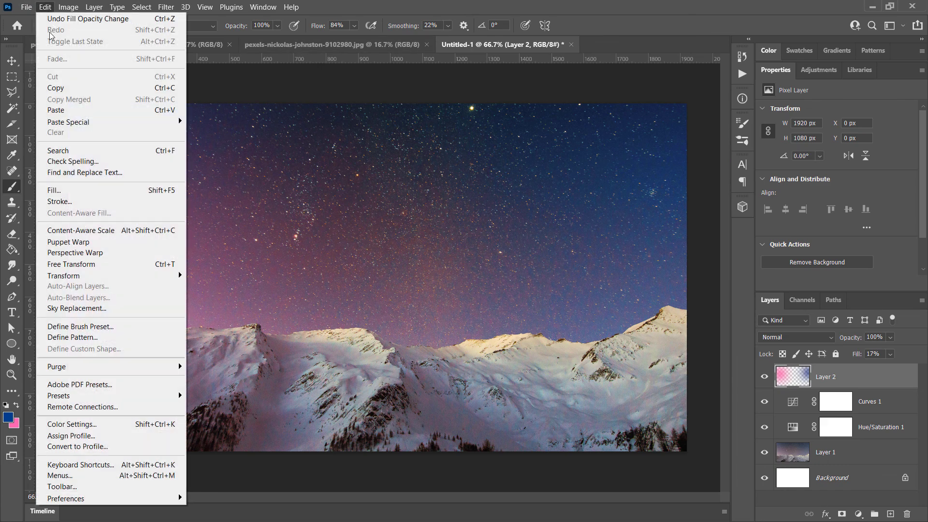
left_click(67, 110)
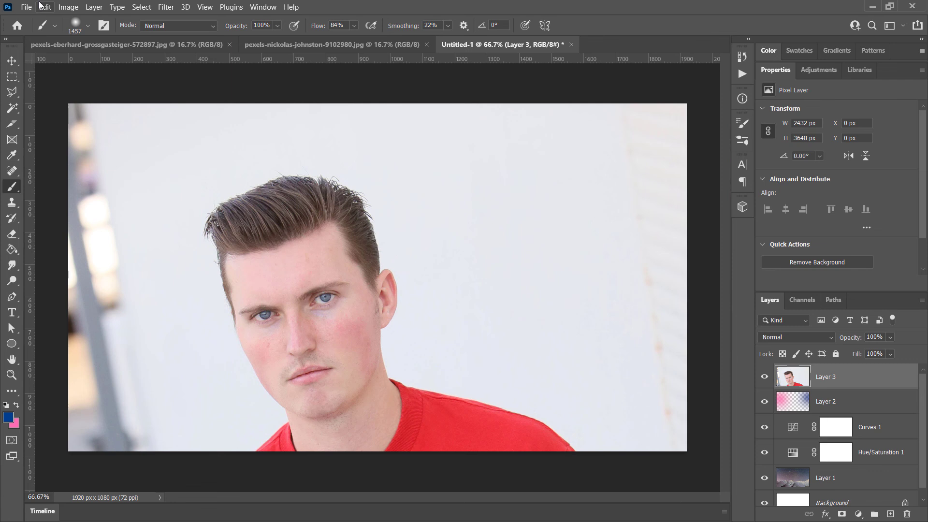
Scale the pasted photo proportionally down to about 37% and place it over the middle of the canvas.
key("ctrl+t")
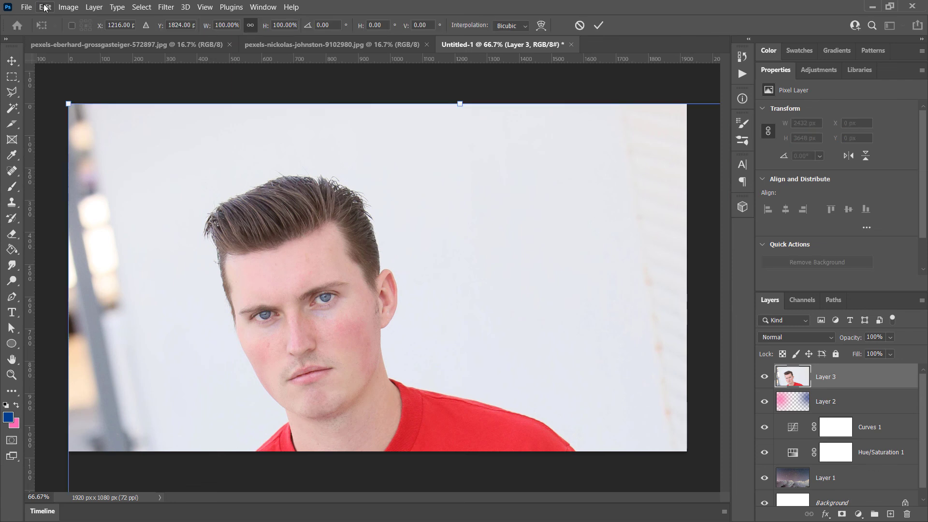
left_click_drag(69, 104, 228, 107)
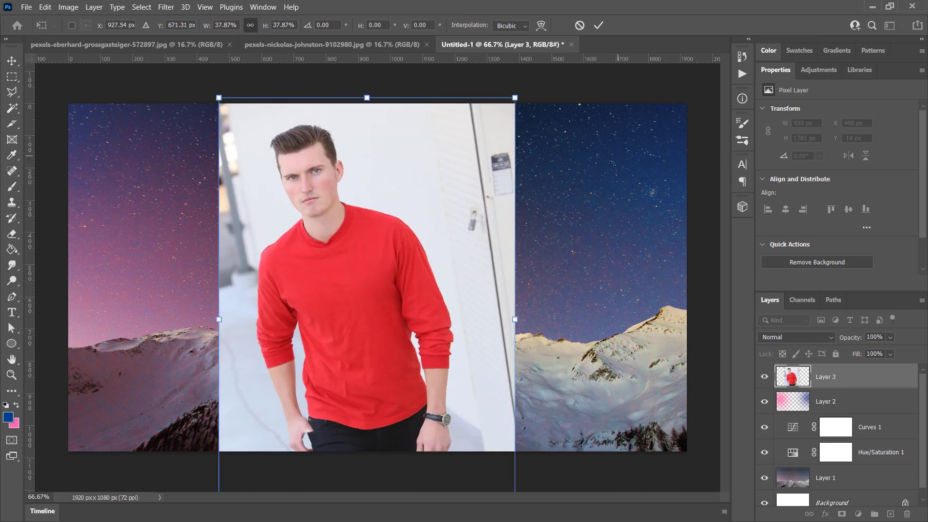
left_click_drag(590, 161, 620, 169)
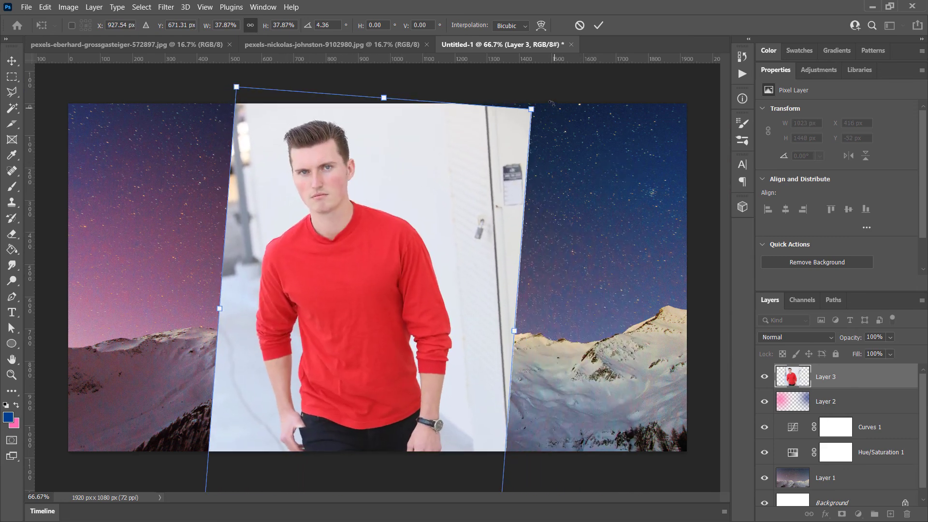
key("ctrl+z")
mouse_move(515, 97)
left_mouse_down()
mouse_move(481, 147)
mouse_move(511, 108)
left_mouse_up()
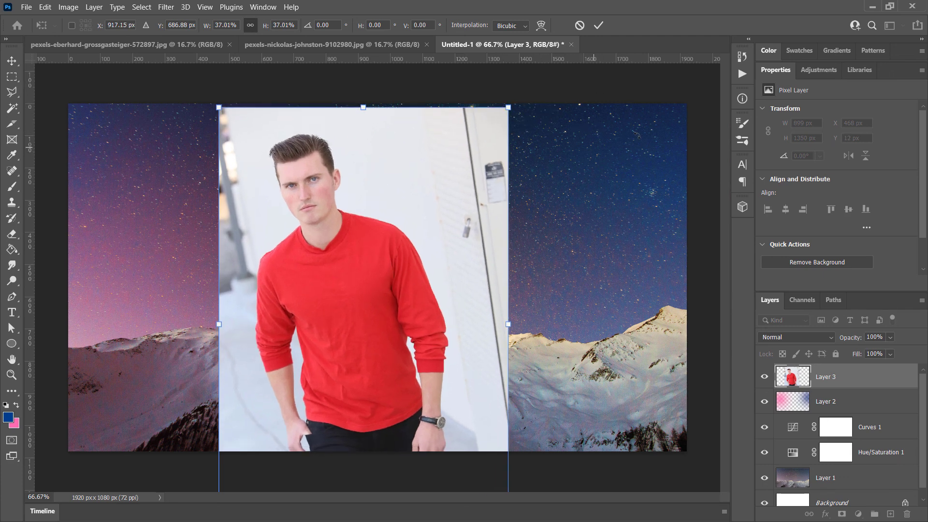
Rotate the photo about 12.6° clockwise so the man stands upright, shrink it slightly and move the man near the canvas center.
left_click_drag(559, 140, 591, 177)
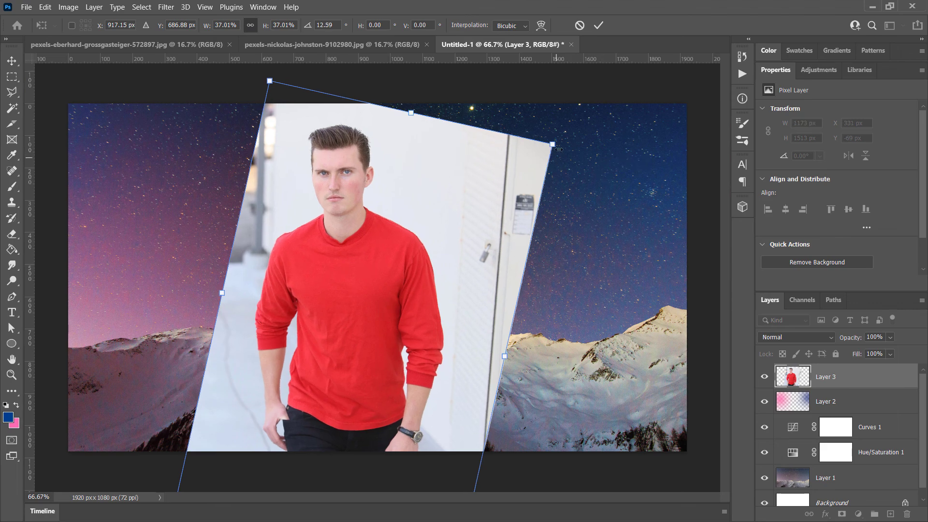
left_click_drag(551, 145, 535, 159)
left_click_drag(447, 207, 485, 188)
key("Return")
key("b")
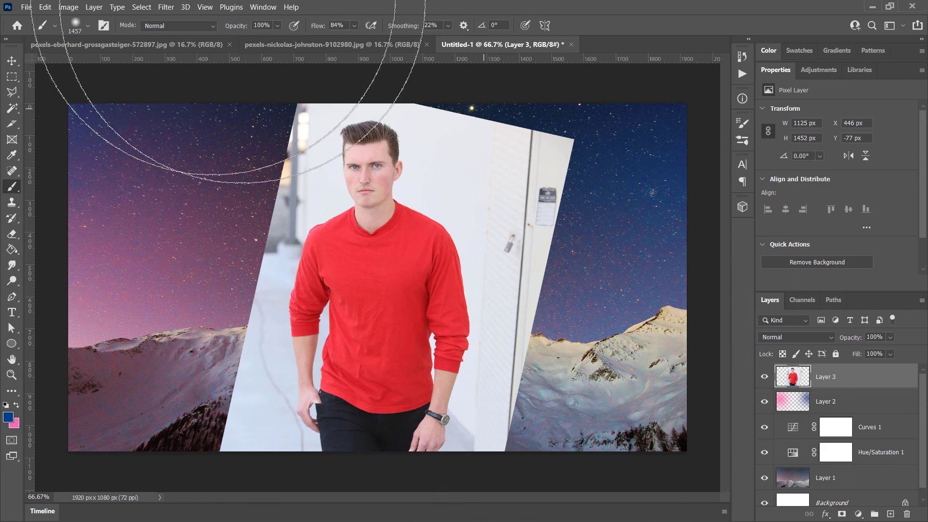
Select the man as the subject of Layer 3 and hide his photo background with a layer mask.
left_click(141, 7)
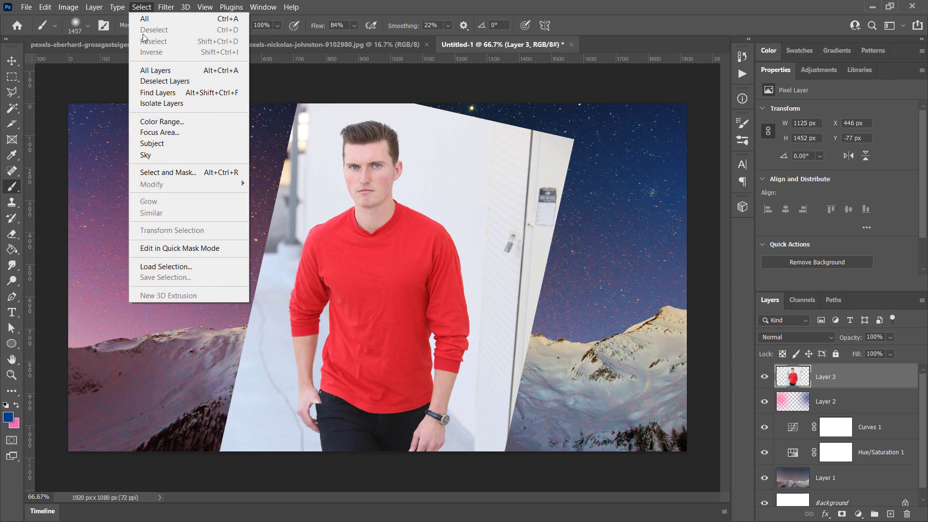
left_click(152, 148)
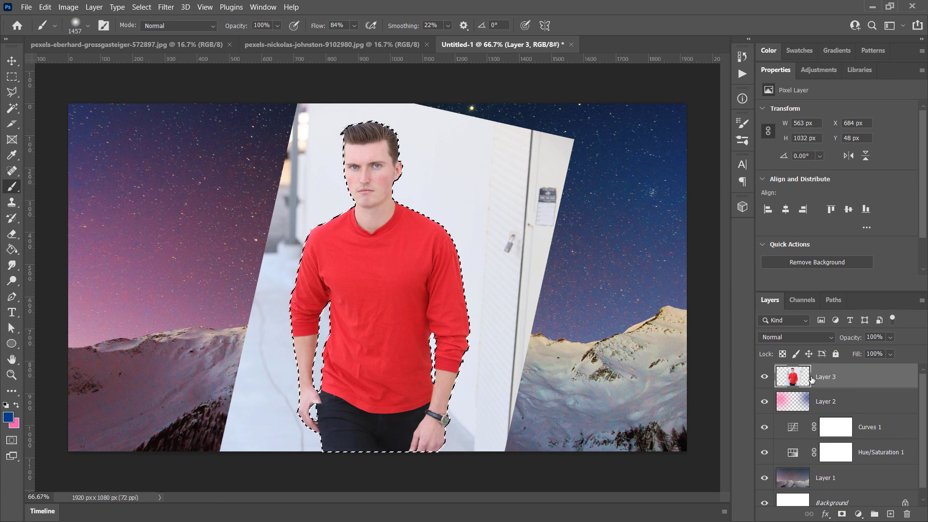
left_click(842, 515)
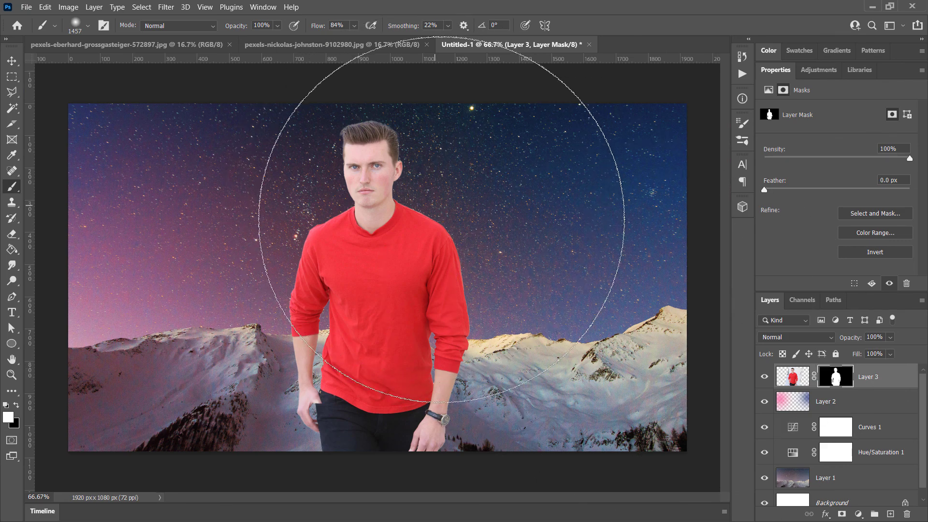
Refine the man's layer mask with Select and Mask: Smooth 10, Feather 0.4 px and Shift Edge -68%.
key("z")
left_click_drag(437, 261, 447, 258)
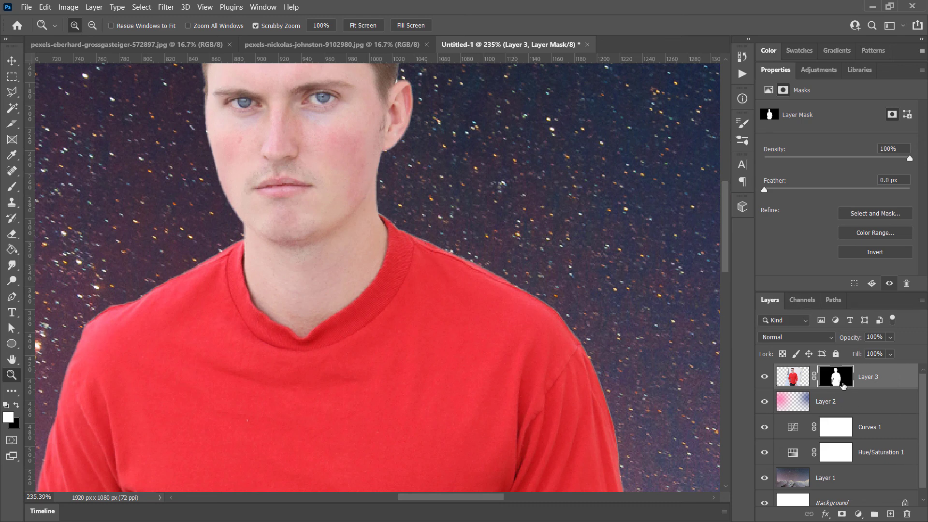
right_click(844, 378)
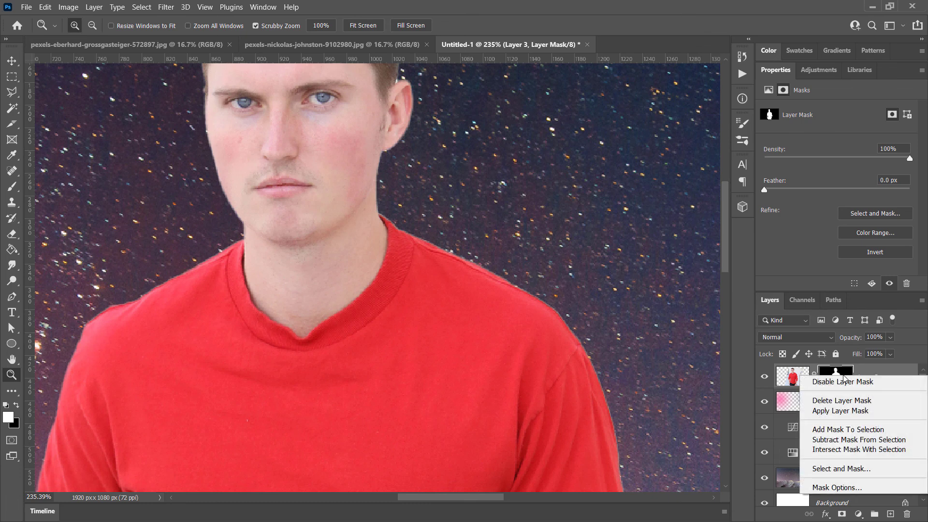
left_click(832, 469)
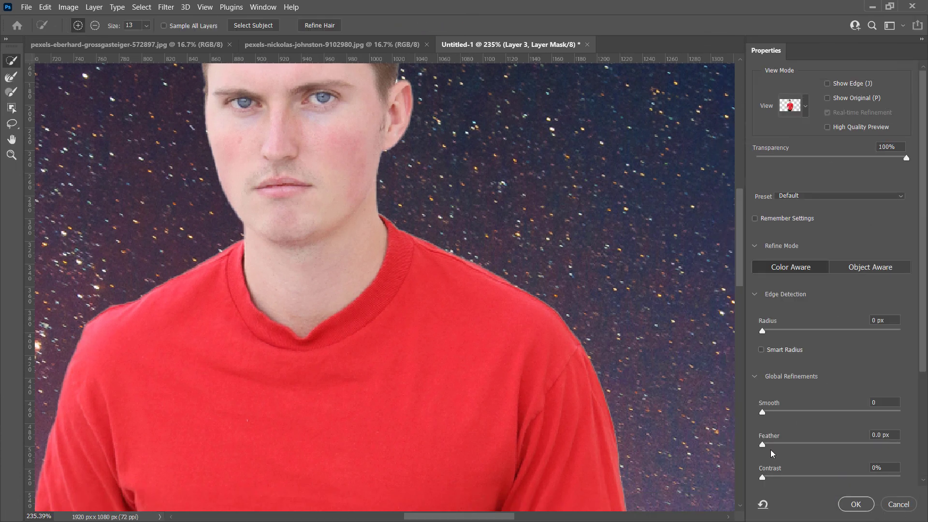
scroll(831, 304, "down", 4)
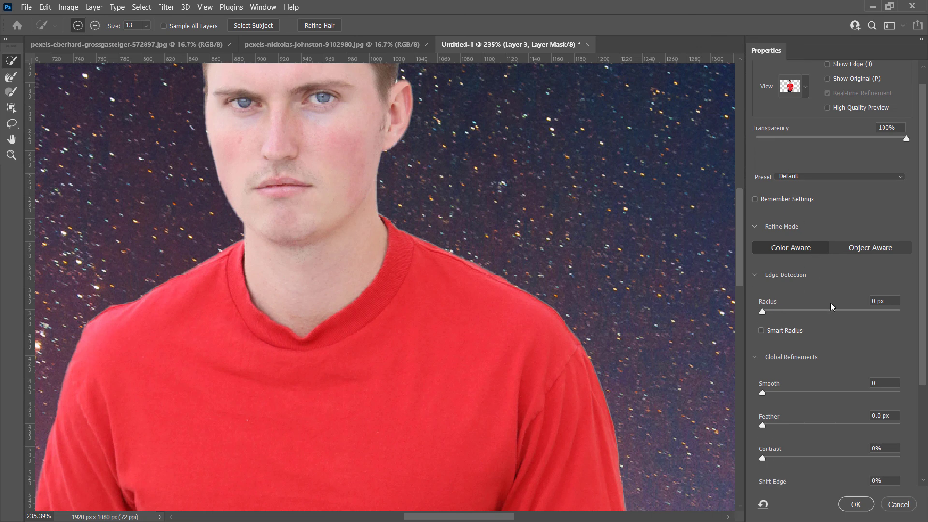
left_click_drag(831, 424, 787, 425)
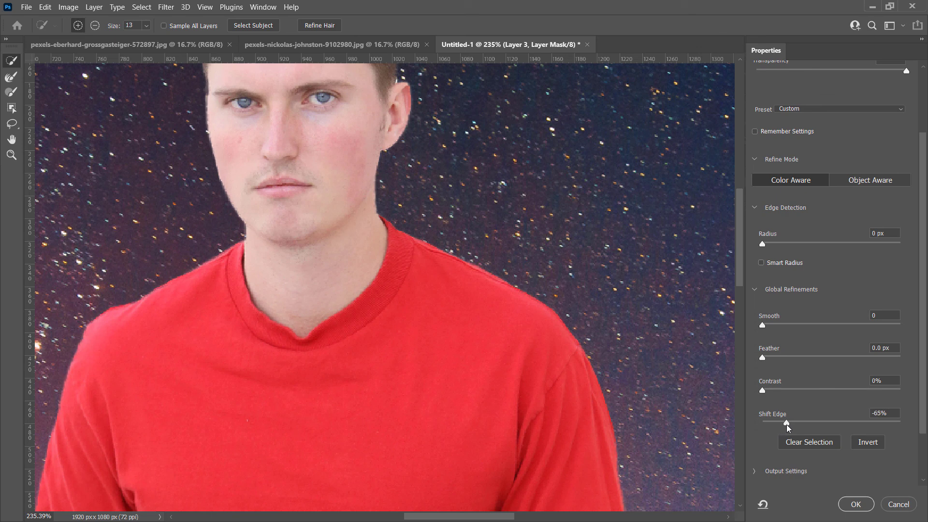
left_click_drag(762, 358, 766, 361)
mouse_move(764, 325)
left_mouse_down()
mouse_move(792, 323)
mouse_move(776, 325)
left_mouse_up()
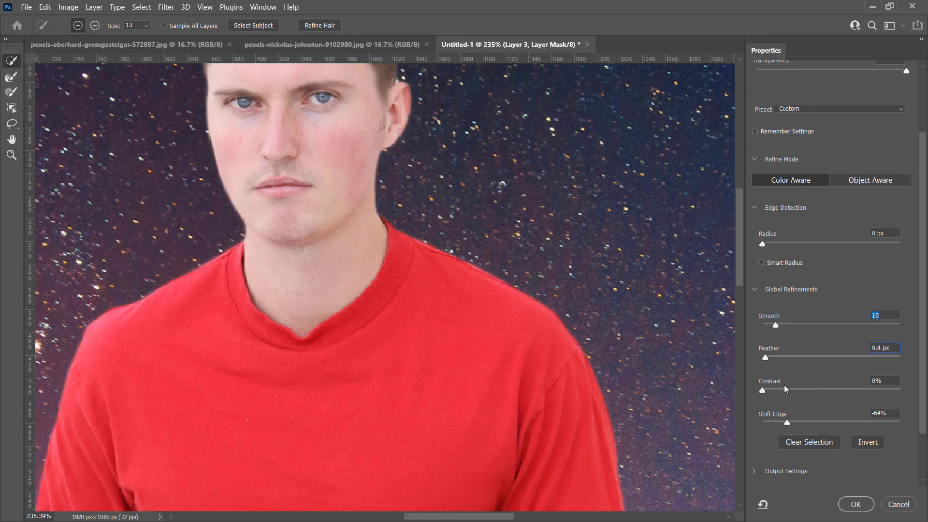
left_click_drag(787, 424, 784, 425)
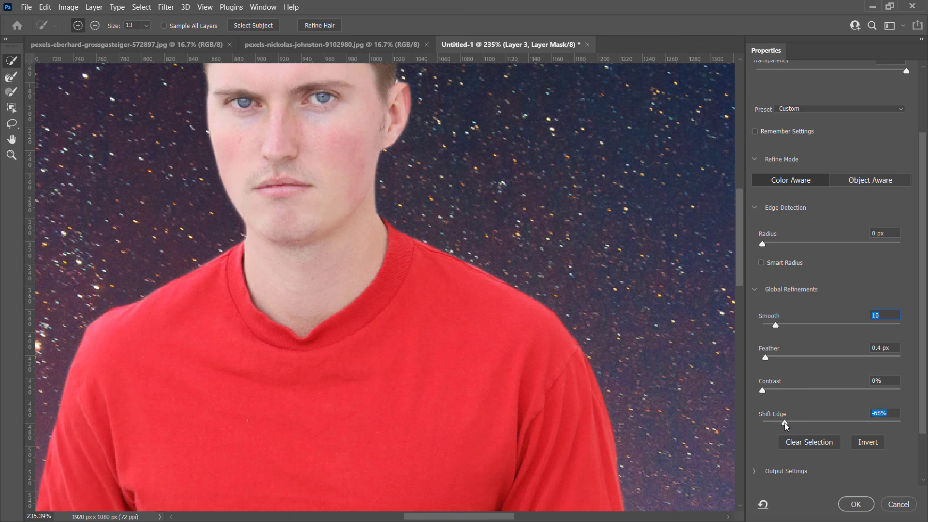
left_click(855, 507)
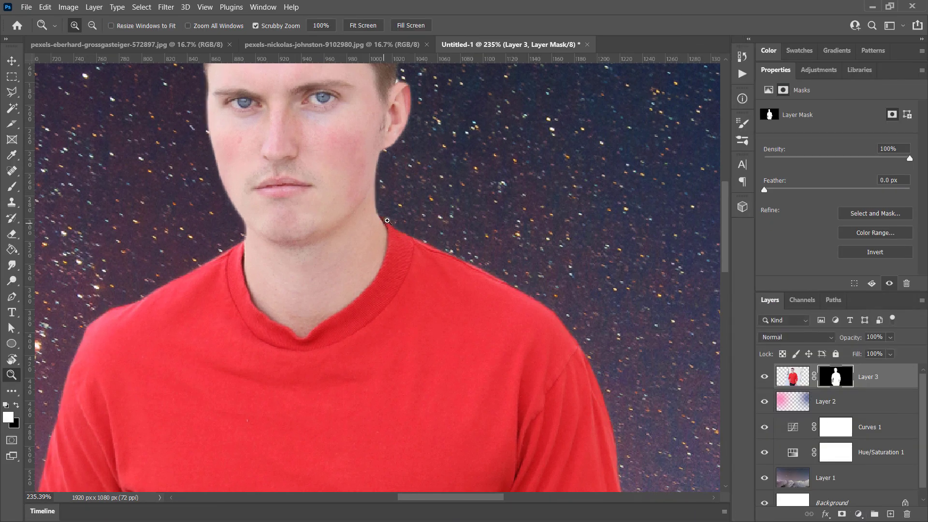
Convert the man's masked layer, Layer 3, to a smart object.
left_click(396, 221, "alt")
left_click(396, 221, "alt")
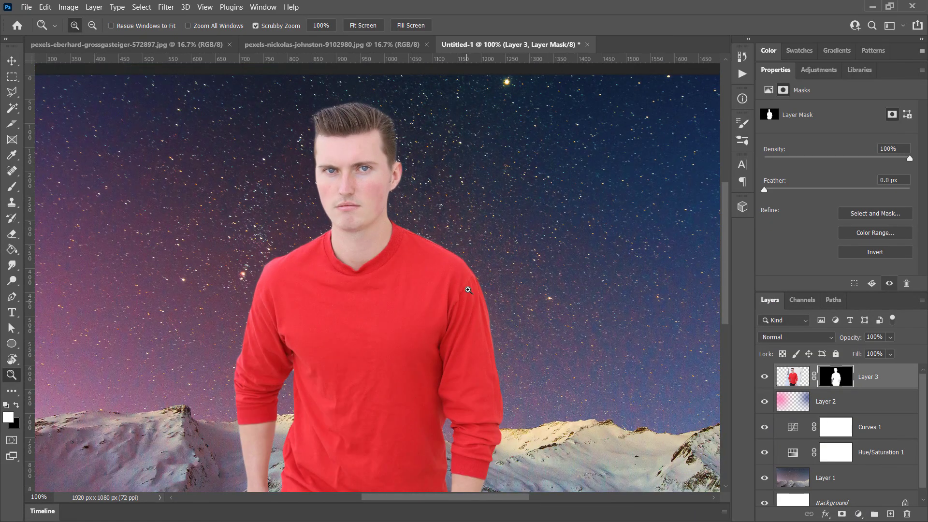
scroll(468, 290, "down", 2)
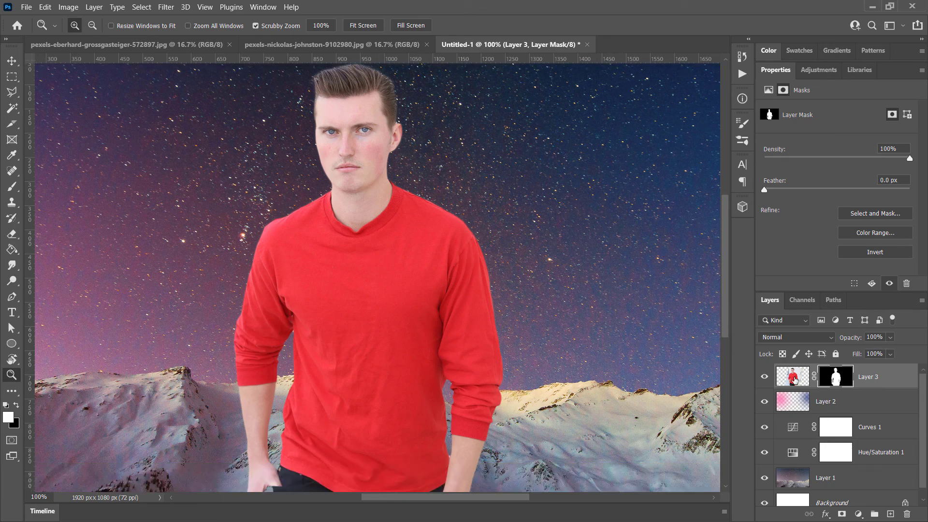
left_click(795, 380)
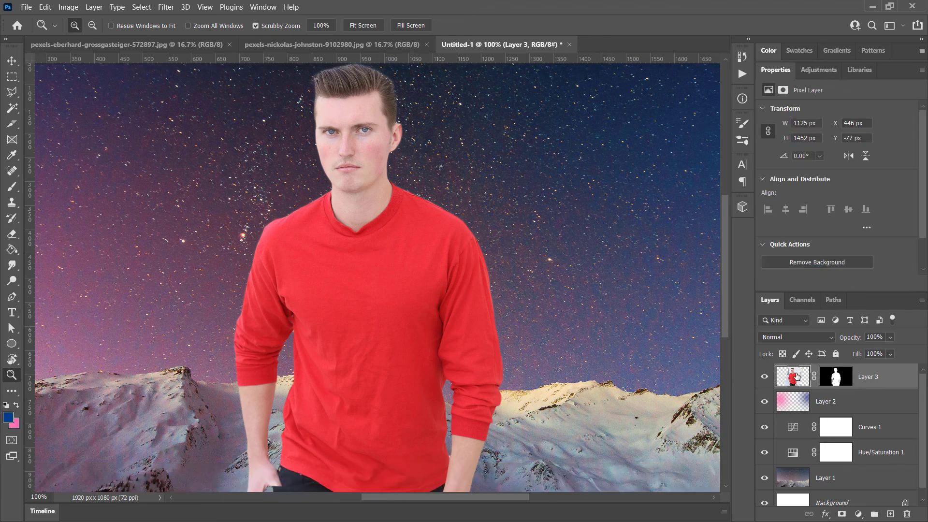
right_click(864, 381)
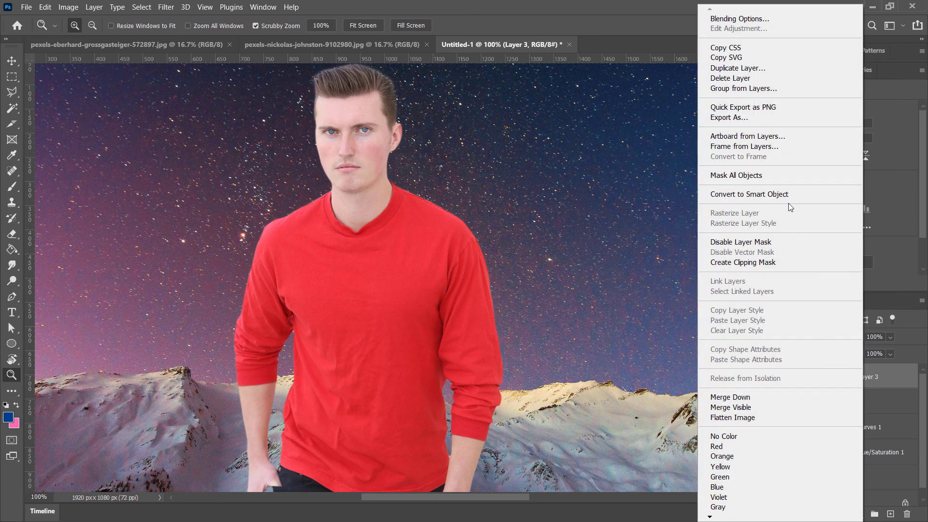
left_click(774, 194)
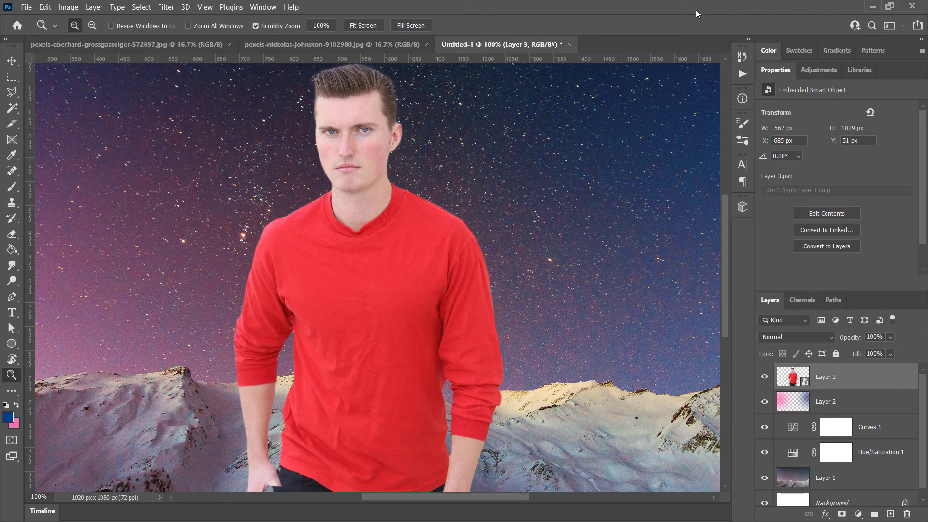
Center the man's layer horizontally on the full canvas with a temporary selection of everything, and deselect.
key("alt")
key("alt")
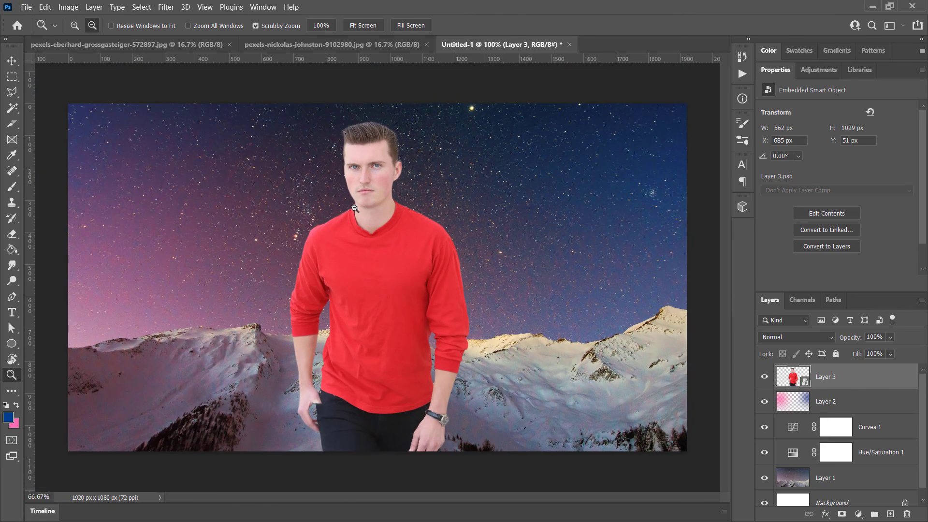
left_click(355, 209, "alt")
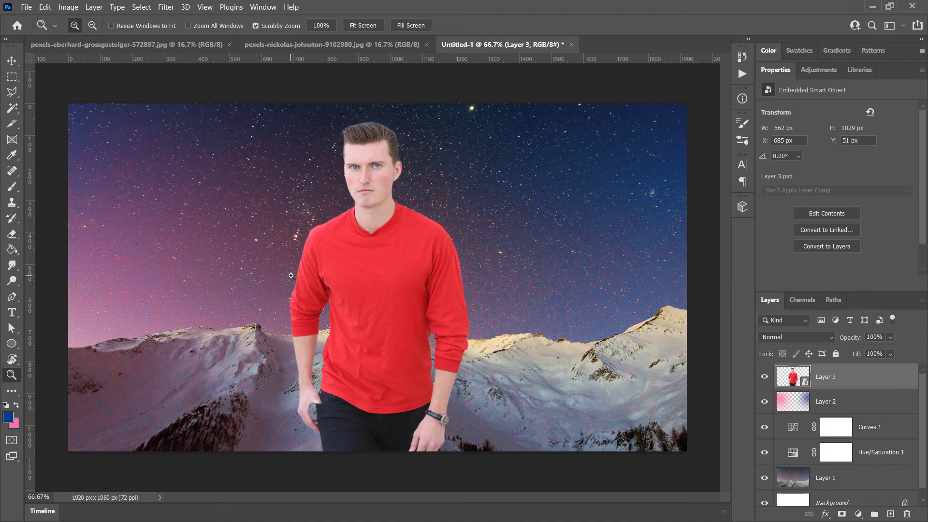
left_click(11, 62)
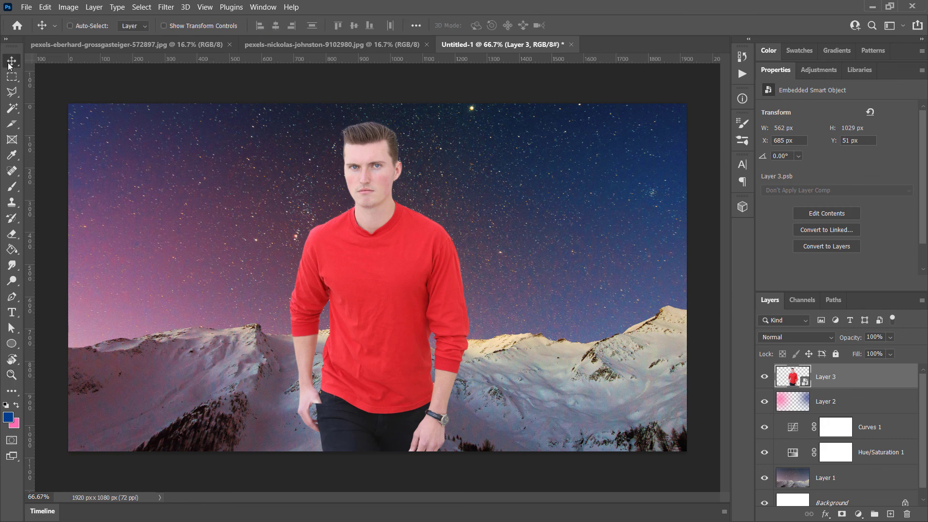
key("ctrl+a")
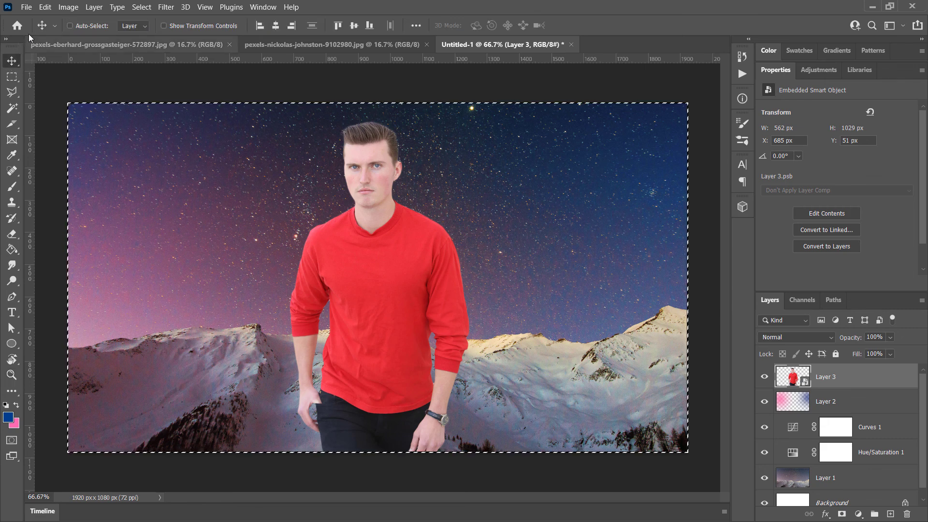
left_click(276, 27)
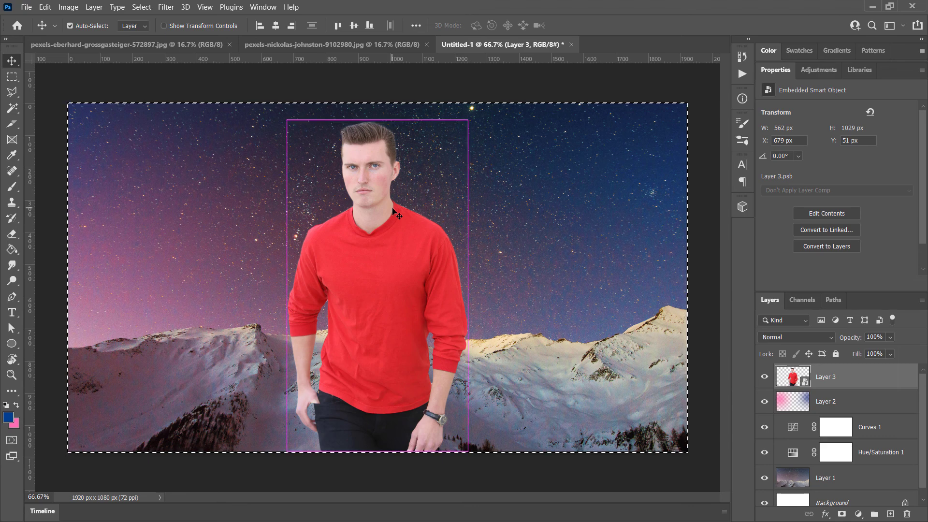
key("ctrl+d")
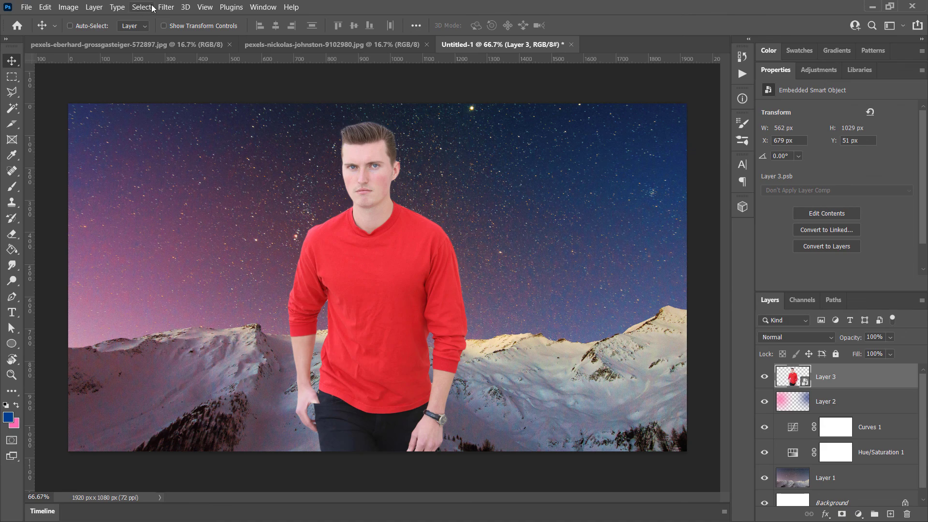
Desaturate the man's smart object layer with a Hue/Saturation adjustment at Saturation -100.
left_click(68, 7)
mouse_move(84, 41)
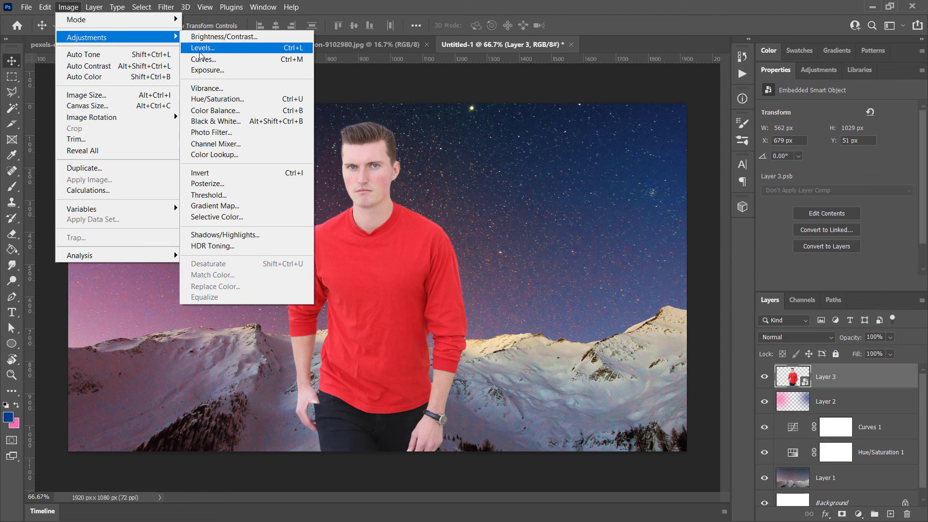
left_click(218, 98)
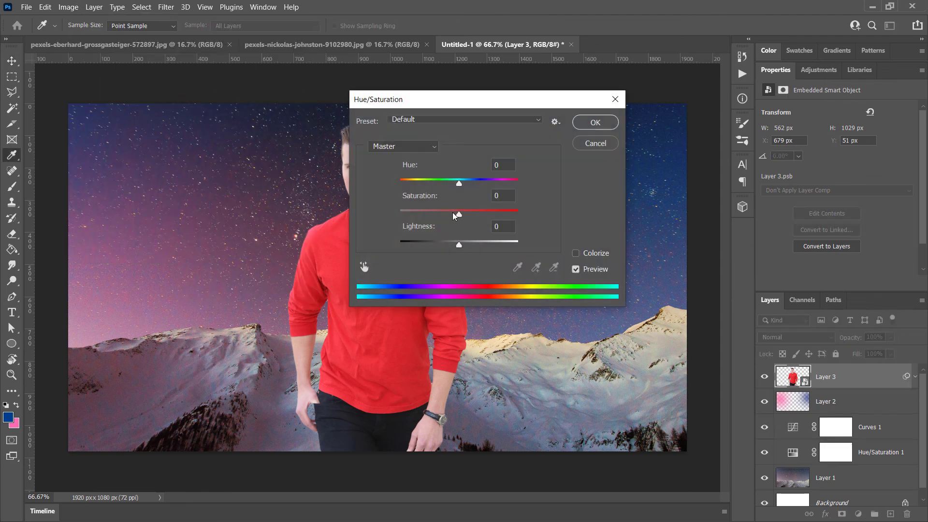
left_click_drag(459, 214, 400, 223)
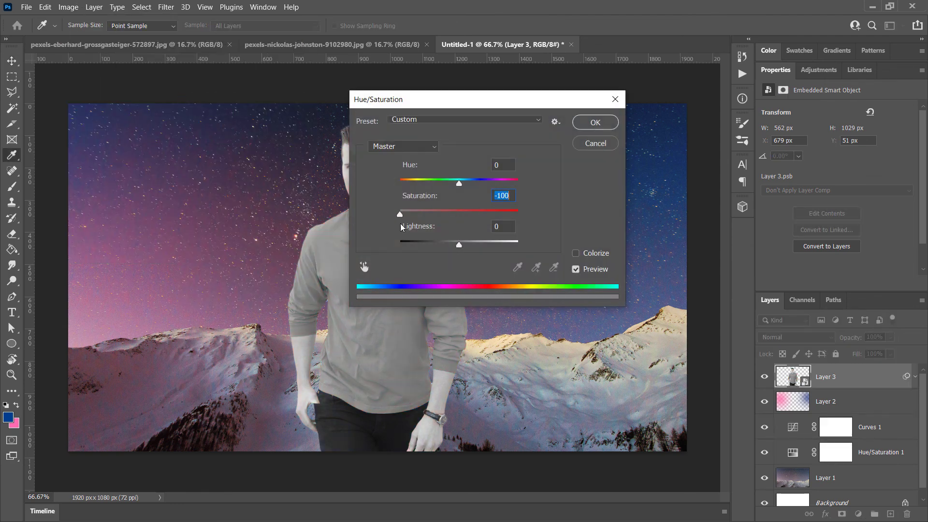
left_click(604, 127)
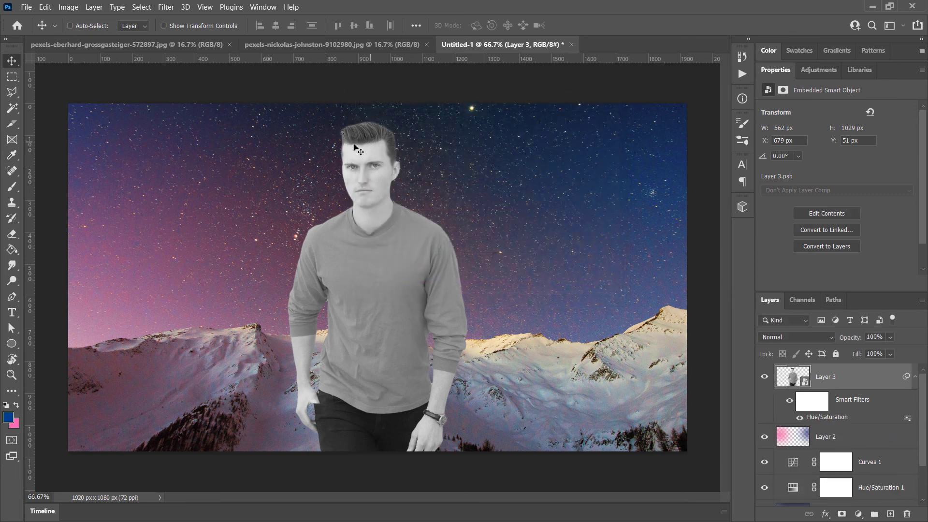
Start a Curves adjustment on the man's layer, adding a shadow point and a highlight point to the RGB curve.
left_click(76, 9)
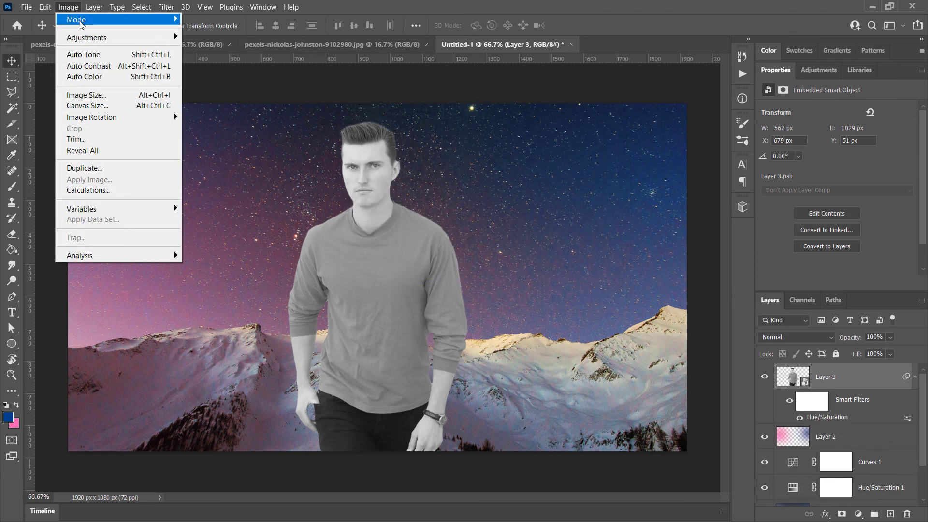
mouse_move(87, 38)
left_click(235, 63)
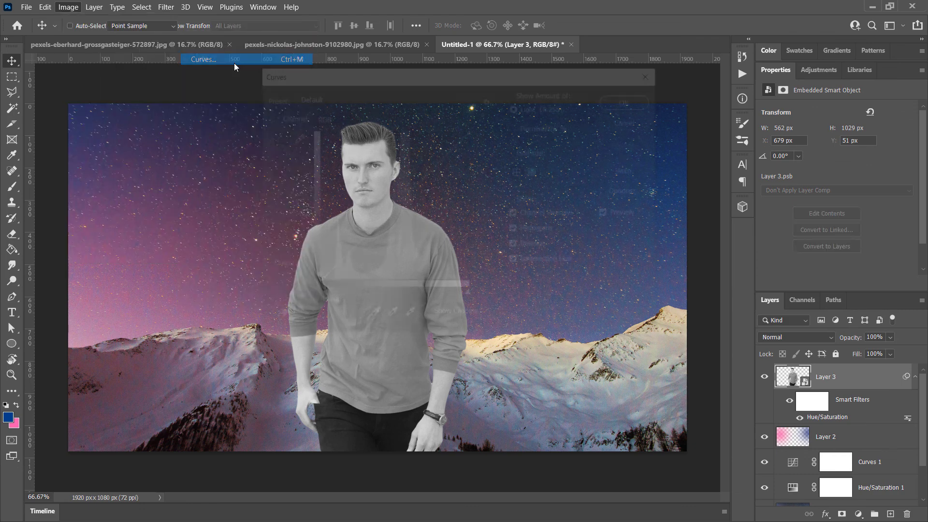
left_click_drag(408, 76, 612, 131)
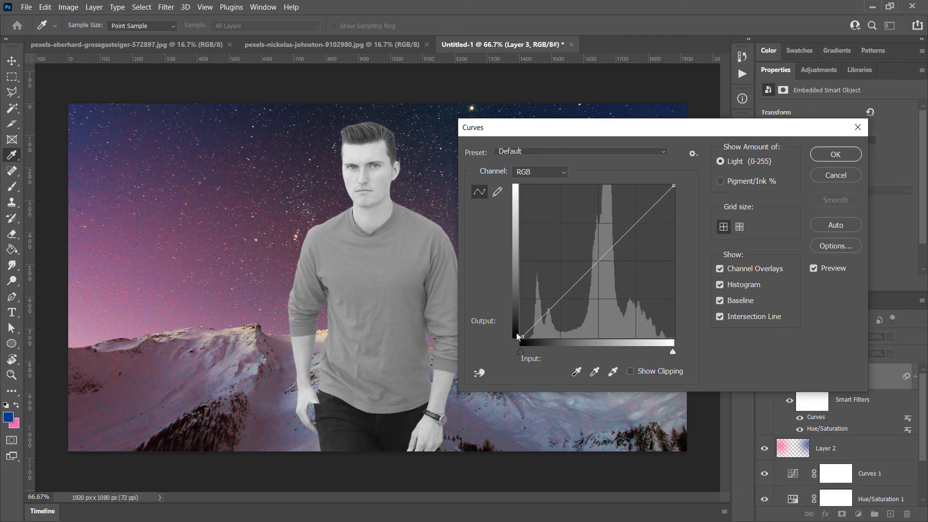
left_click_drag(644, 215, 638, 201)
mouse_move(558, 290)
left_mouse_down()
mouse_move(560, 311)
mouse_move(564, 293)
left_mouse_up()
left_click_drag(639, 202, 640, 210)
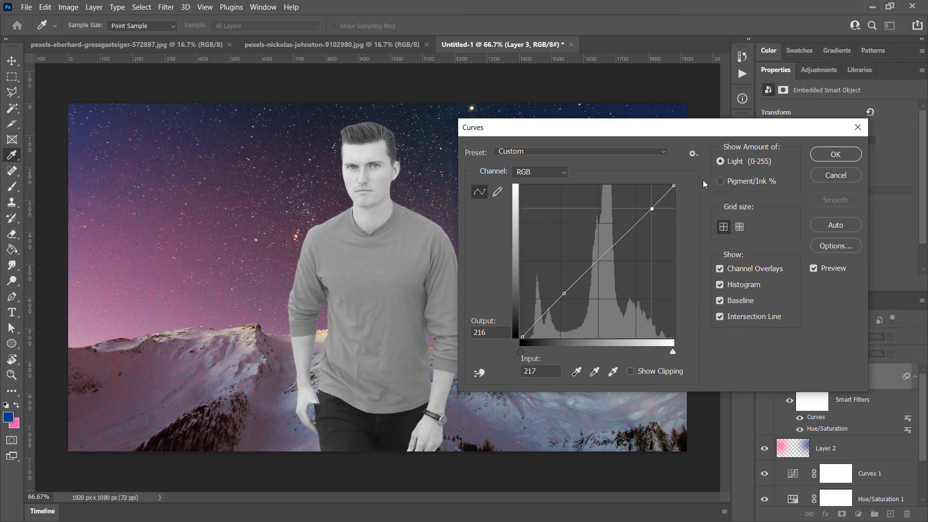
Switch the curve display to Pigment/Ink % and back to Light (0-255).
left_click(721, 182)
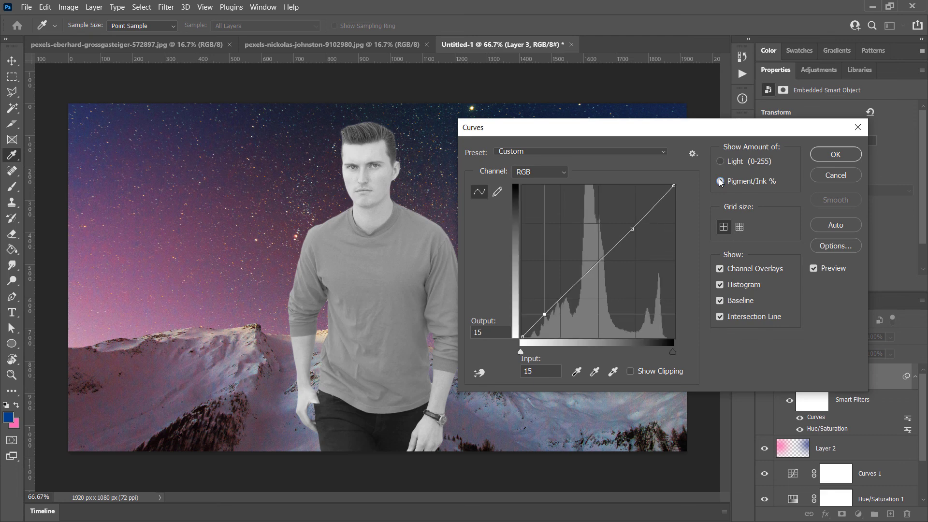
left_click(720, 161)
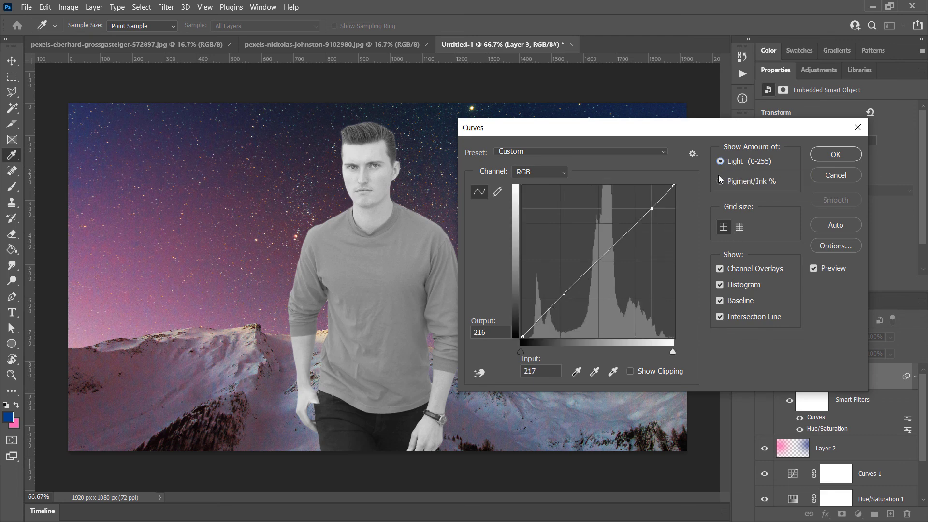
left_click(720, 182)
left_click(721, 162)
Darken the man by lowering the RGB curve's highlight point to input 211, output 182 and its shadow point to input 77, output 2.
left_click_drag(566, 293, 573, 309)
mouse_move(575, 309)
left_mouse_down()
mouse_move(588, 320)
mouse_move(569, 304)
left_mouse_up()
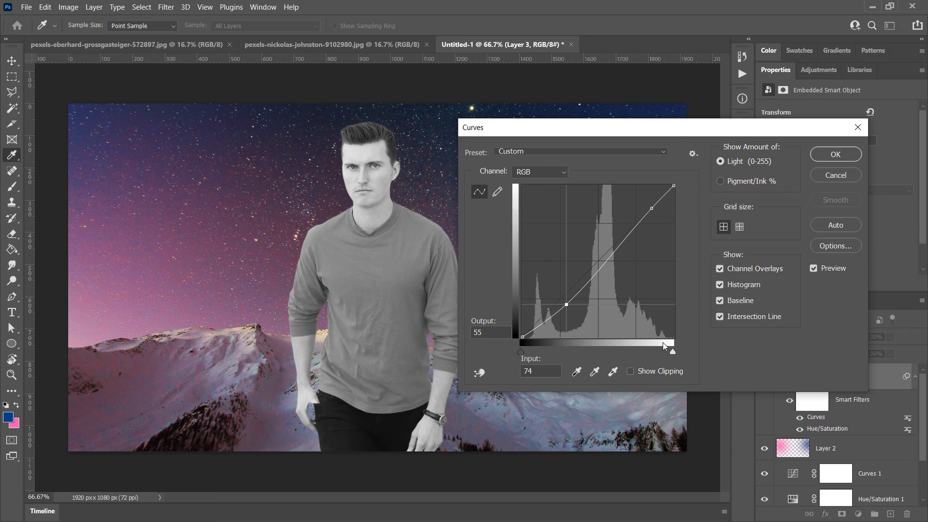
left_click(653, 209)
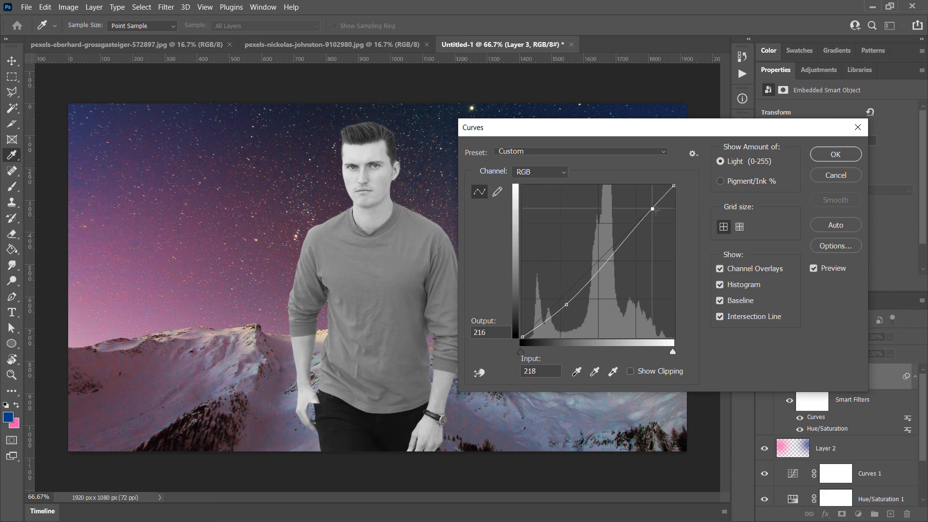
left_click_drag(654, 209, 645, 238)
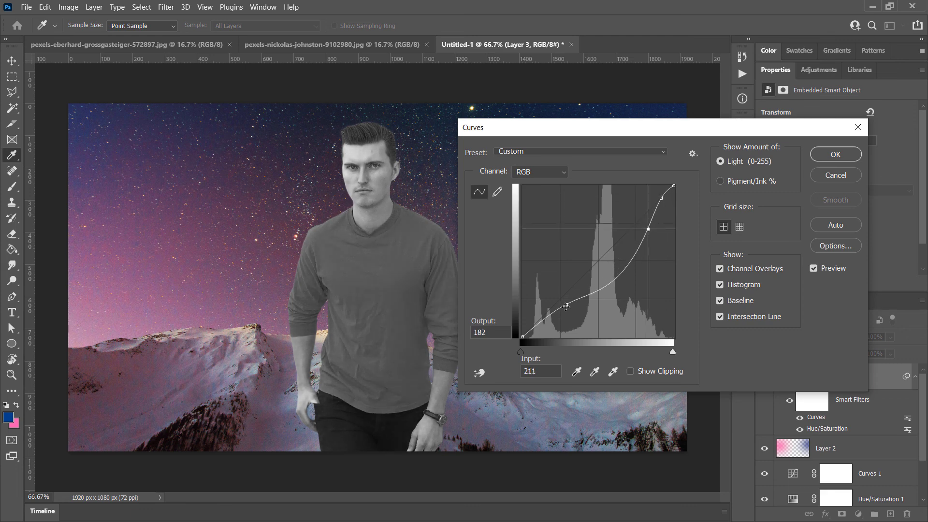
left_click_drag(566, 306, 568, 335)
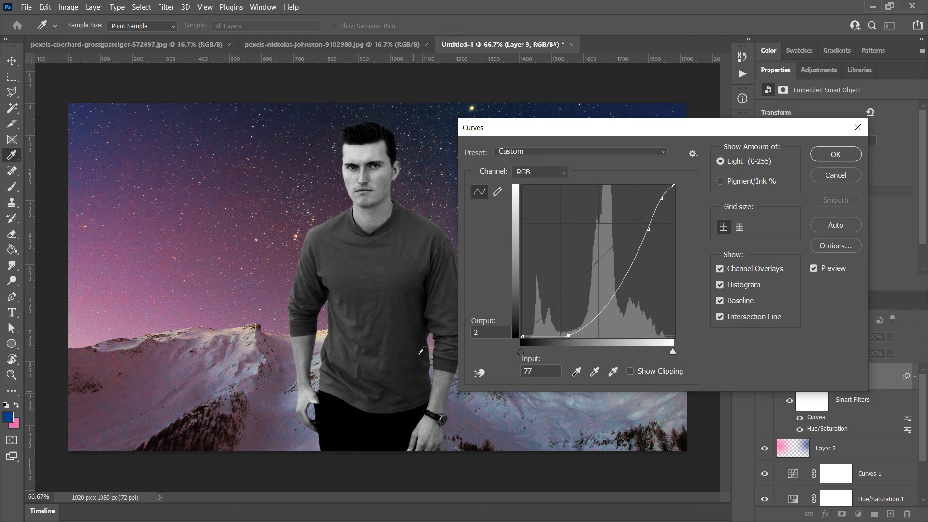
Fine-tune the highlight point to input 211, output 180 and the shadow point to input 65, output 6, and apply the Curves adjustment.
left_click_drag(649, 232, 651, 233)
key("Left")
key("Left")
key("Left")
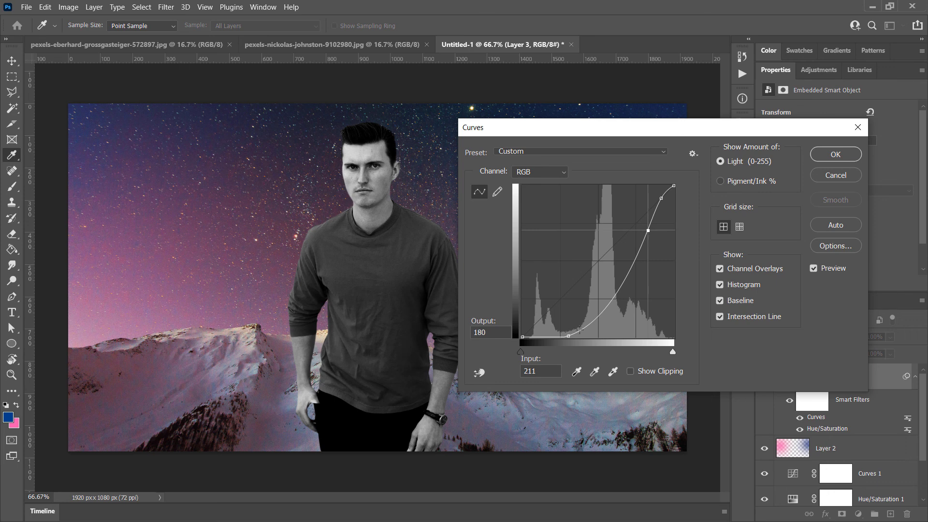
left_click_drag(568, 336, 561, 333)
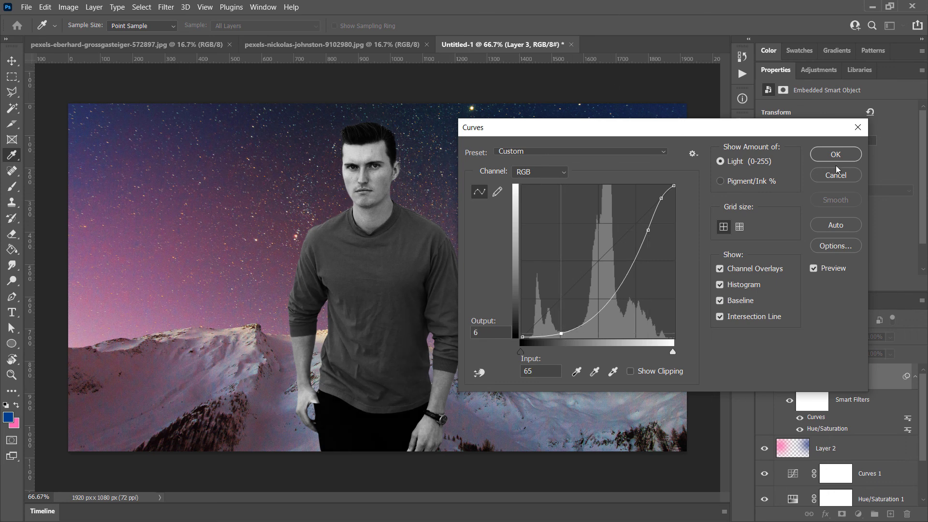
left_click(829, 151)
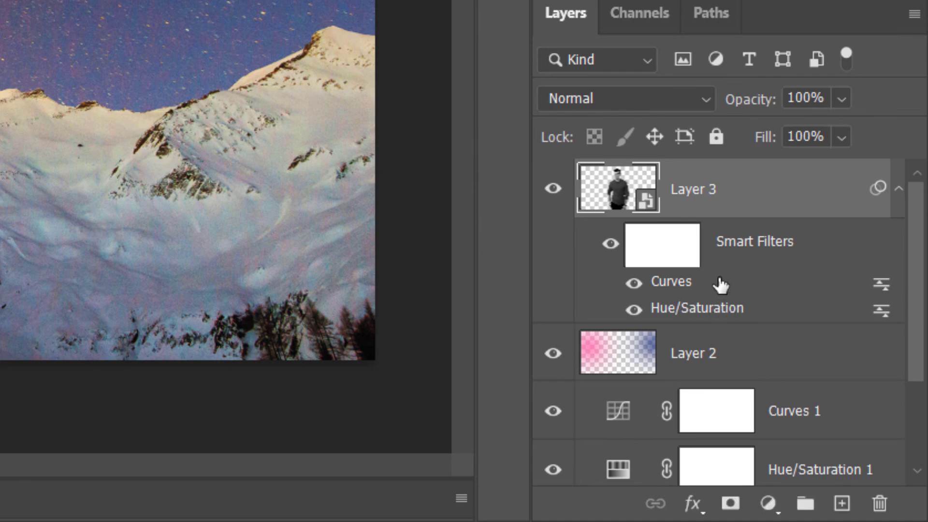
Reopen the man's Hue/Saturation smart filter, try a Saturation of -10, and cancel the edit.
double_click(710, 312)
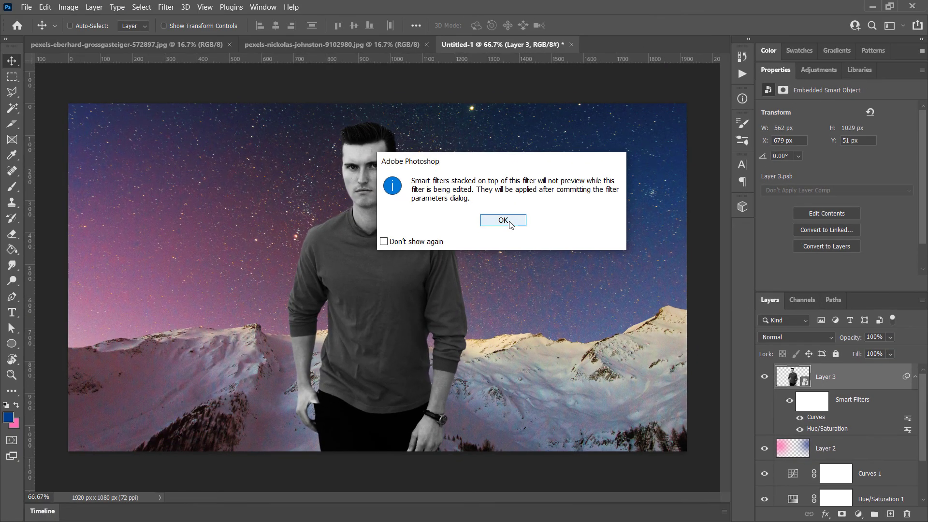
left_click(267, 52)
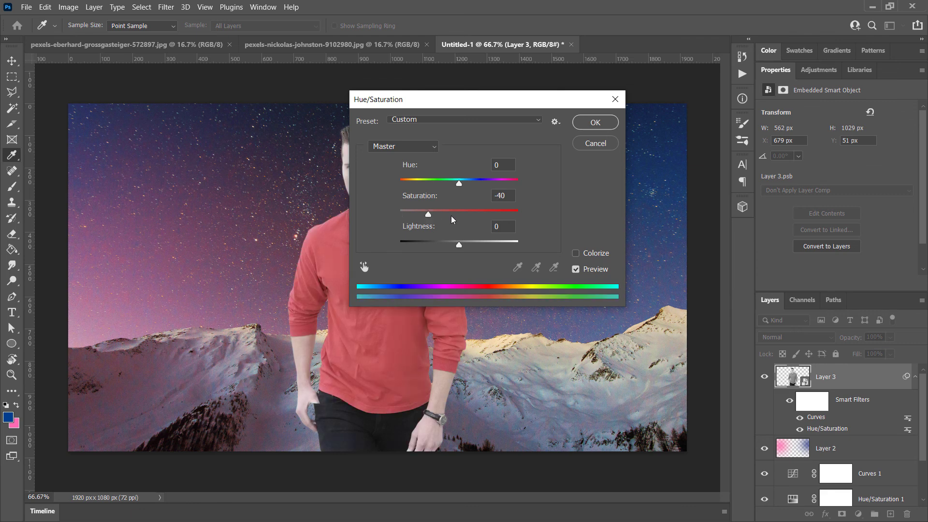
left_click(451, 216)
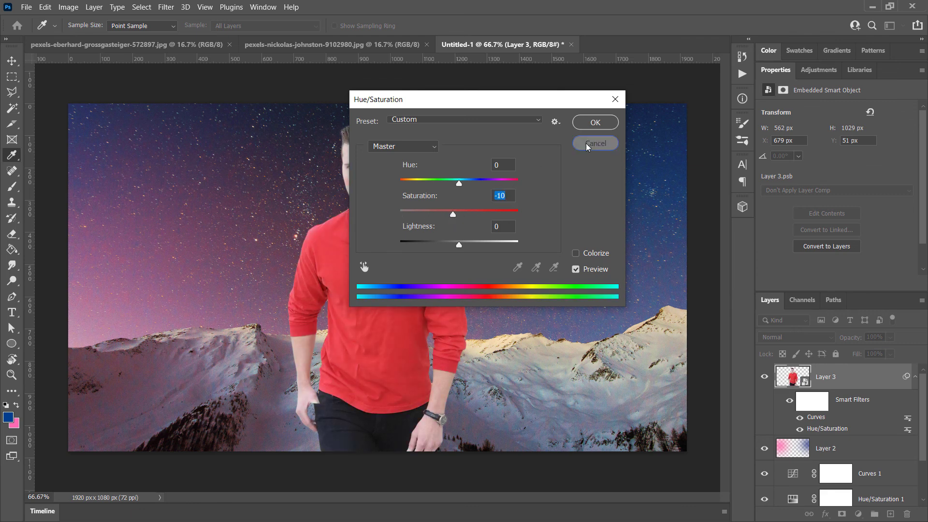
left_click(587, 144)
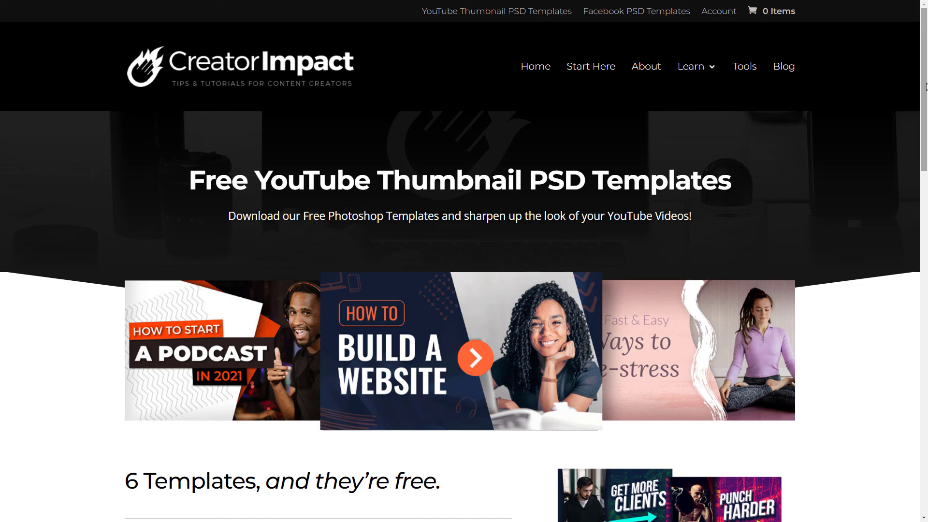
left_click_drag(927, 86, 924, 123)
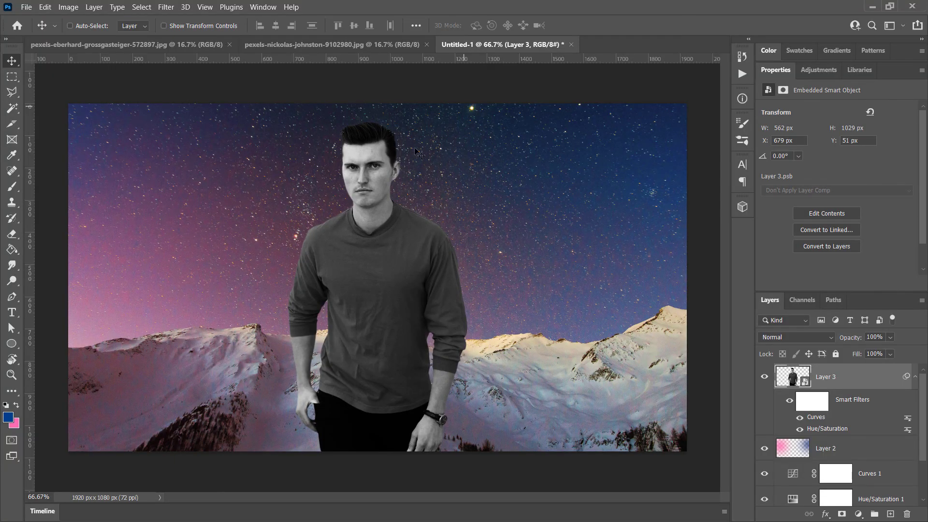
Make pink the foreground color, and add a new layer above the man clipped to Layer 3.
left_click(17, 405)
left_click(891, 514)
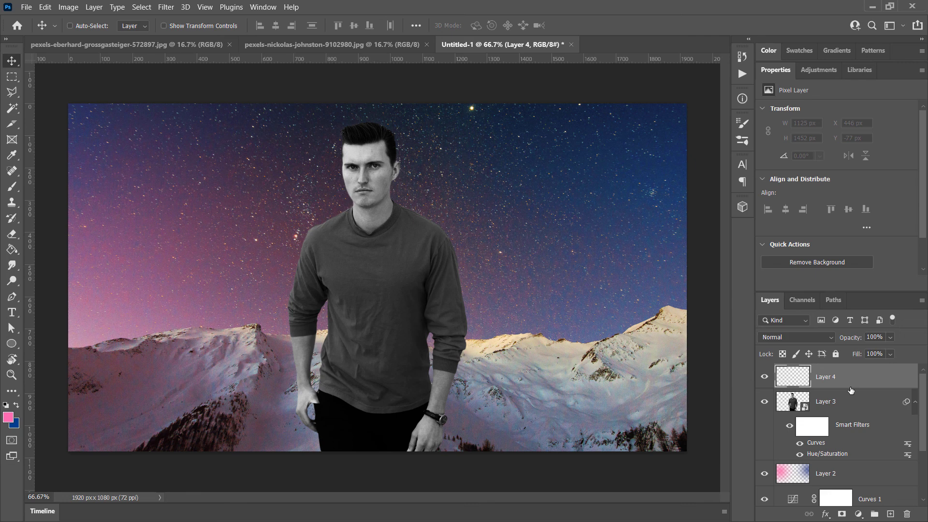
left_click_drag(851, 390, 848, 386)
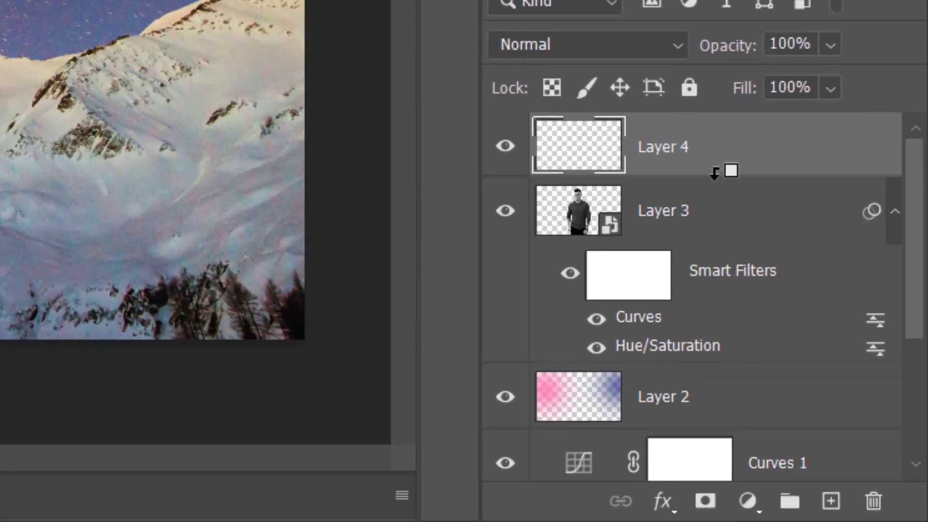
left_click(715, 173, "alt")
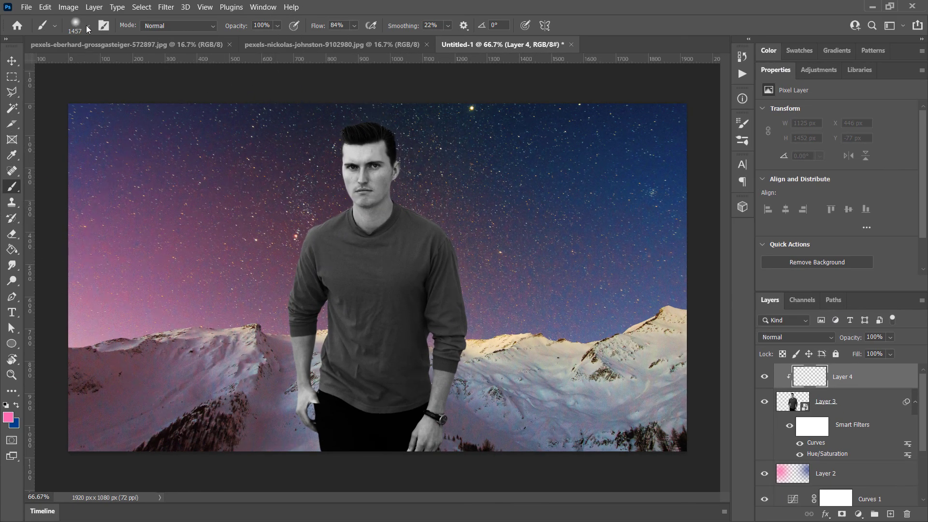
Set the soft brush's size to 50 px.
left_click(87, 29)
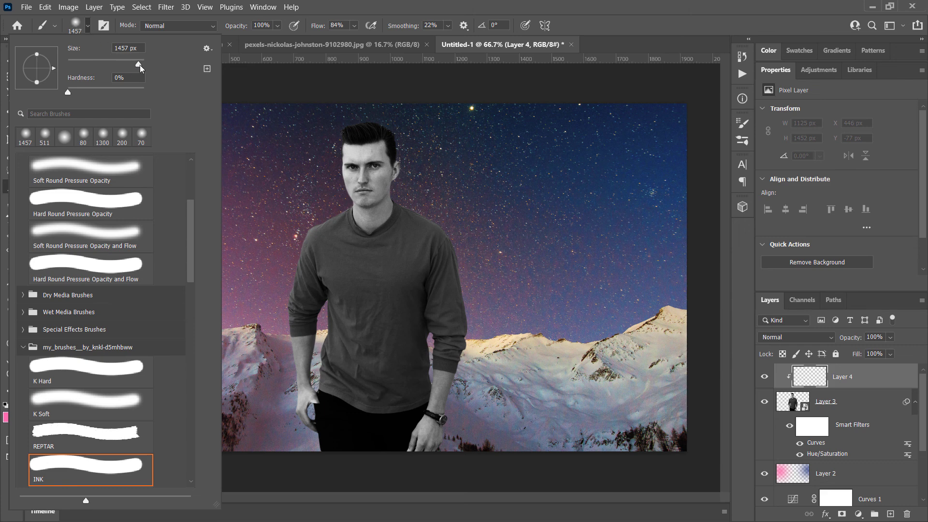
left_click_drag(140, 68, 88, 71)
left_click(549, 14)
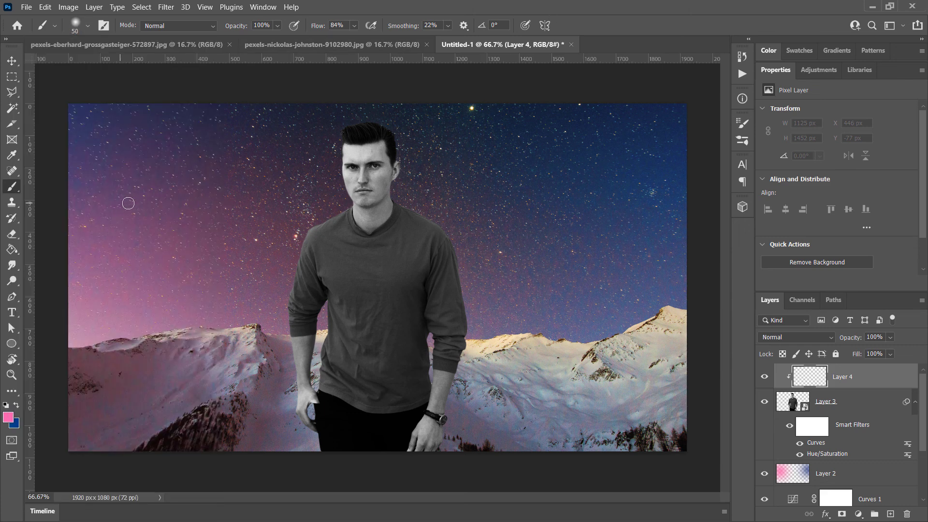
Paint a pink test stroke across the man's chest on the clipped layer and undo it.
left_click_drag(314, 240, 459, 281)
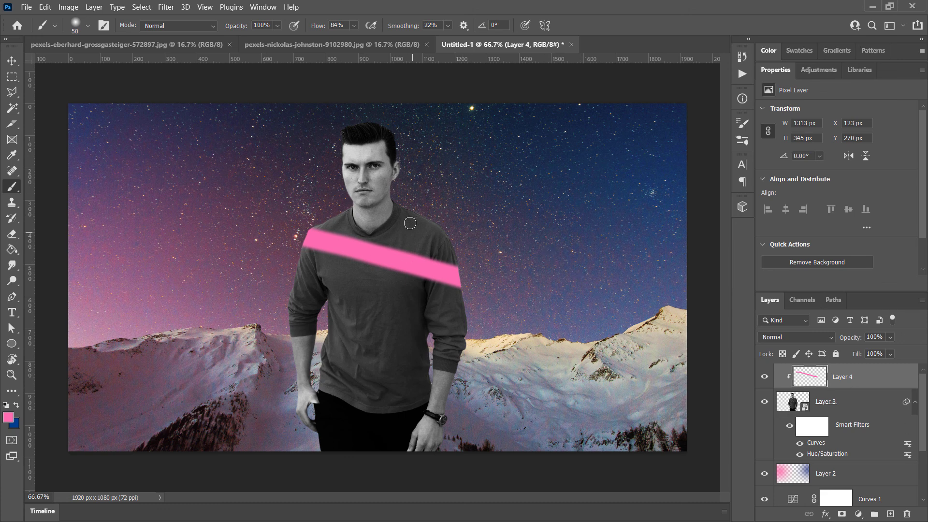
key("ctrl+z")
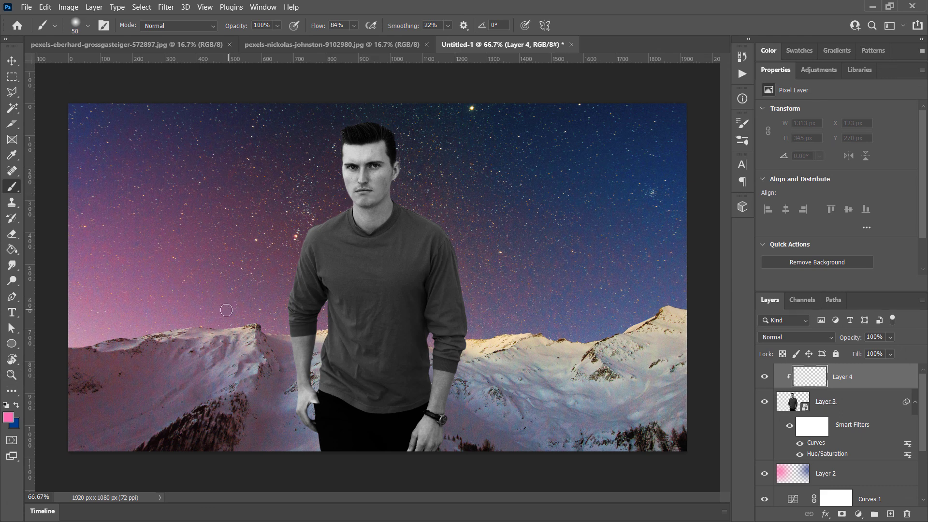
Paint pink rim light along the hair and forehead edge on the pink-sky side of the man's head.
scroll(359, 145, "up", 3)
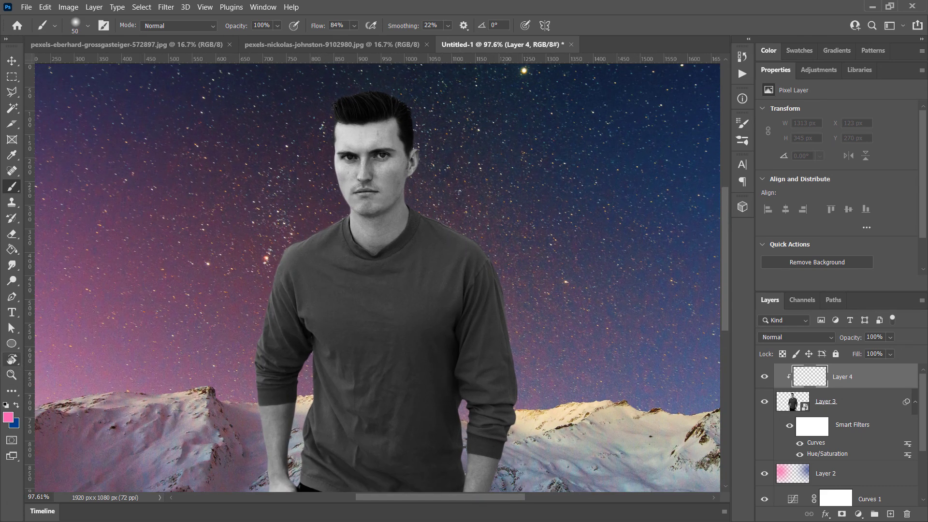
scroll(344, 151, "up", 4)
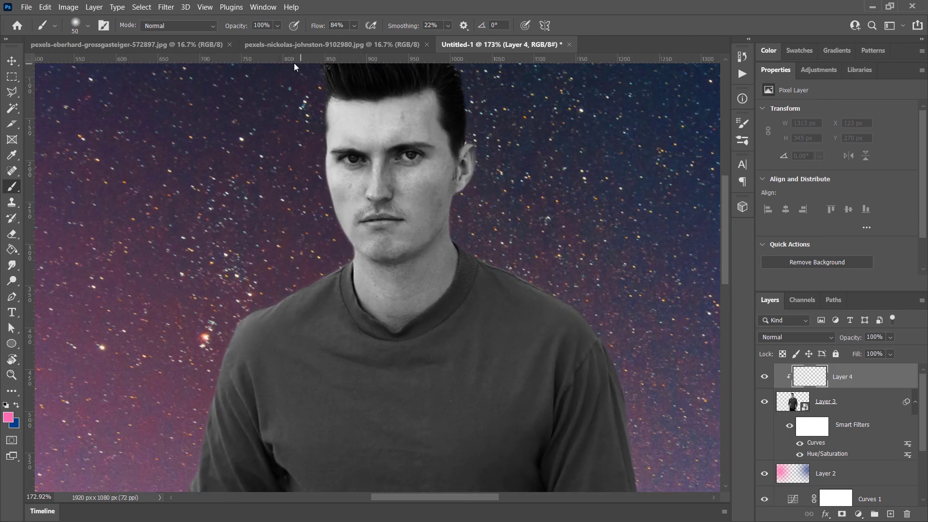
left_click_drag(314, 79, 310, 145)
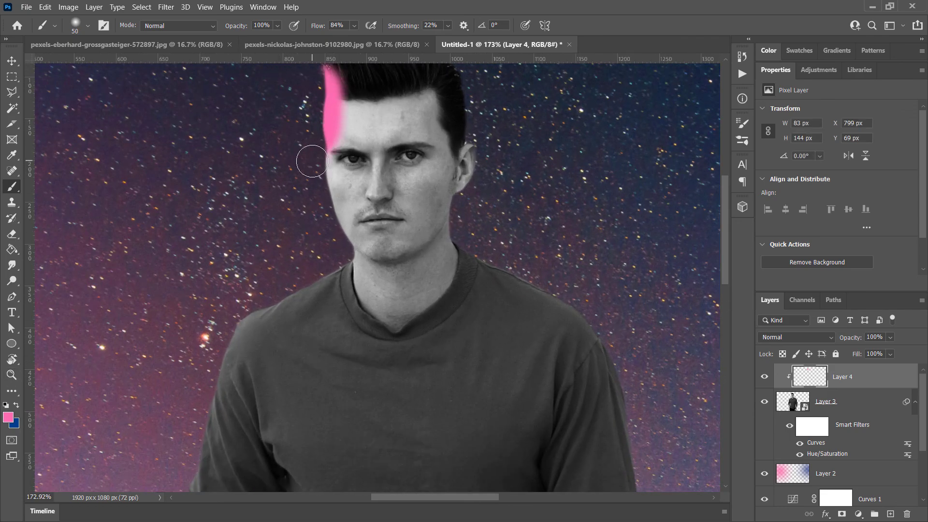
Reduce the brush size and set its Flow to 40%, and paint pink light down the cheek, jaw edge and nose.
left_click(85, 28)
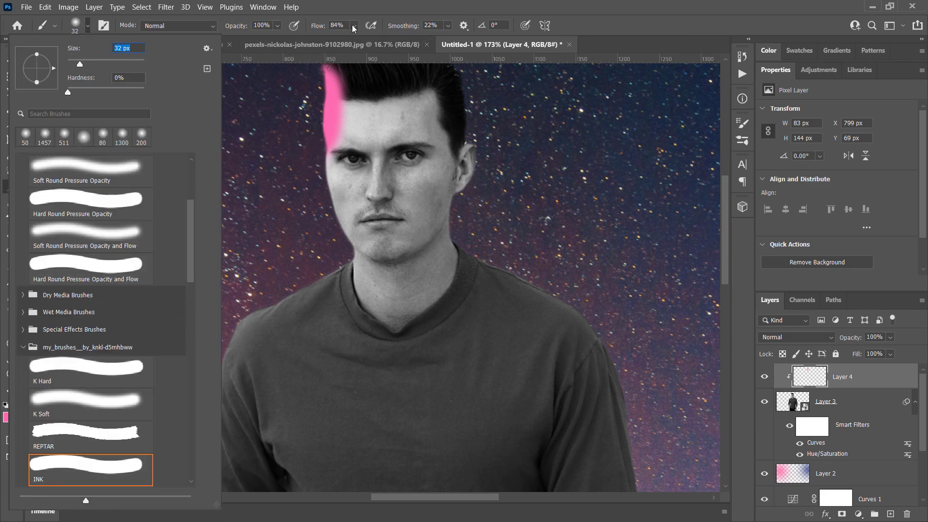
left_click_drag(355, 25, 342, 38)
mouse_move(318, 153)
left_mouse_down()
mouse_move(316, 188)
mouse_move(318, 165)
mouse_move(352, 263)
left_mouse_up()
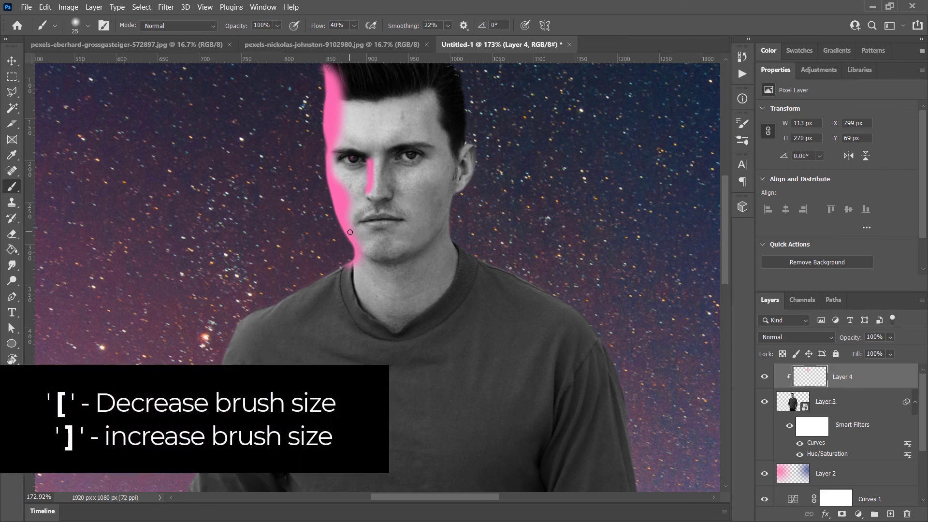
Increase the brush size to 35 px and open the brush settings.
key("bracketright")
key("bracketright")
key("bracketright")
left_click(82, 27)
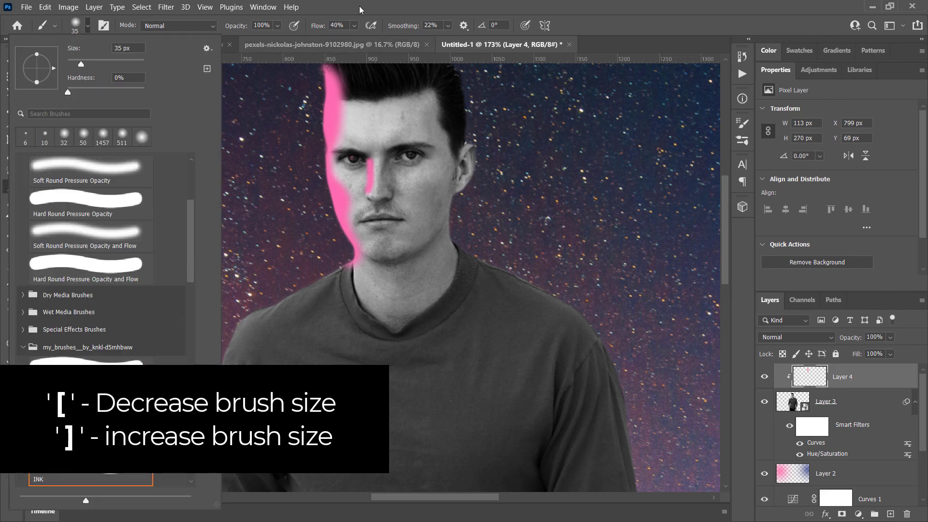
Paint pink rim light down the neck, shoulder and sleeve to the forearm on the pink-sky side of the man.
key("Escape")
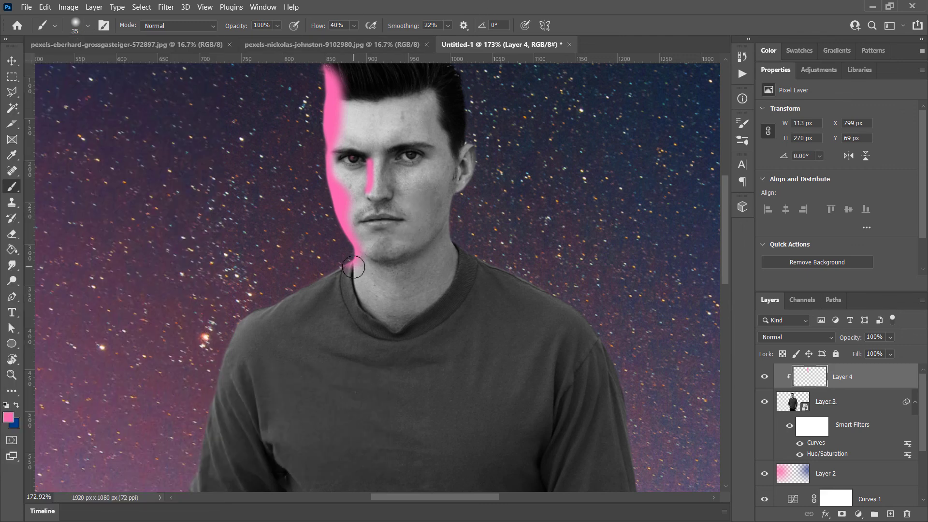
mouse_move(372, 269)
left_mouse_down()
mouse_move(462, 224)
mouse_move(502, 176)
mouse_move(481, 199)
mouse_move(489, 209)
mouse_move(420, 199)
mouse_move(382, 223)
mouse_move(357, 261)
mouse_move(320, 413)
left_mouse_up()
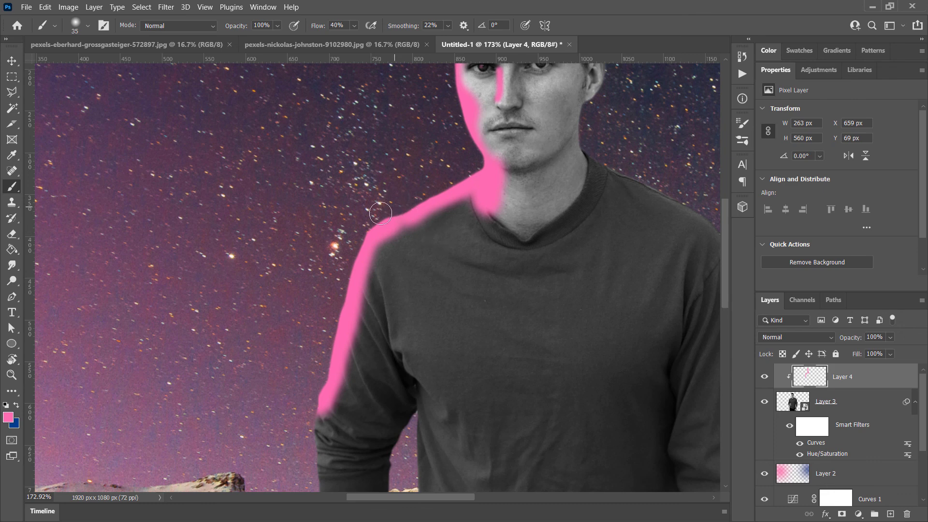
scroll(304, 218, "down", 3)
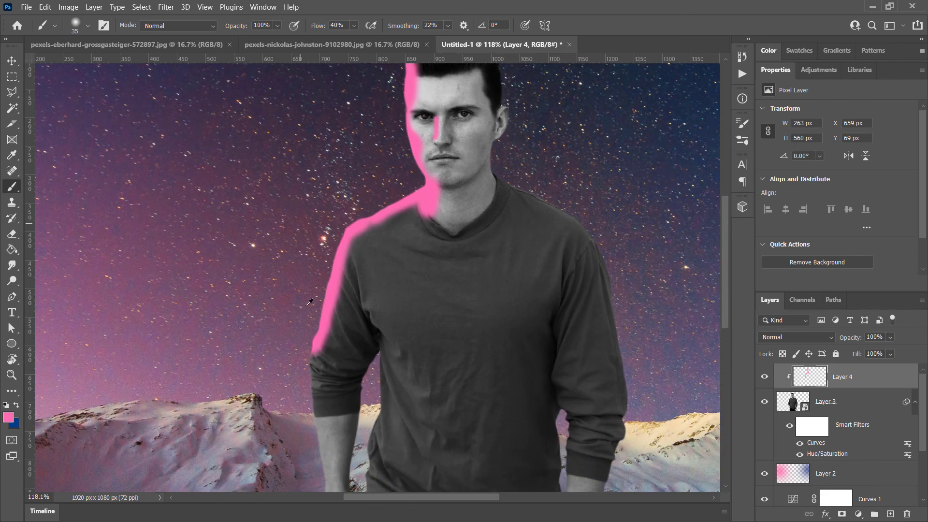
left_click_drag(315, 353, 313, 476)
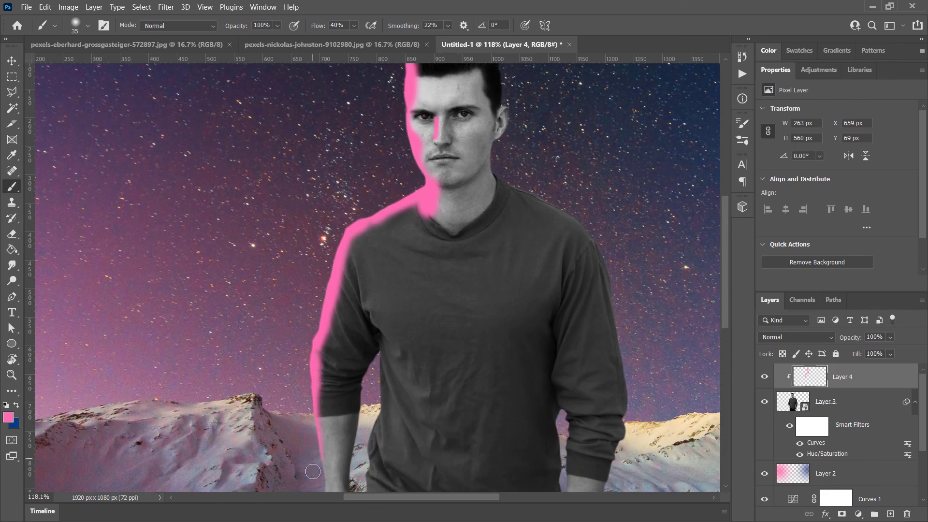
Paint pink rim light along the lower forearm, hand and adjacent shirt edge on the pink-sky side.
left_click_drag(449, 306, 460, 183)
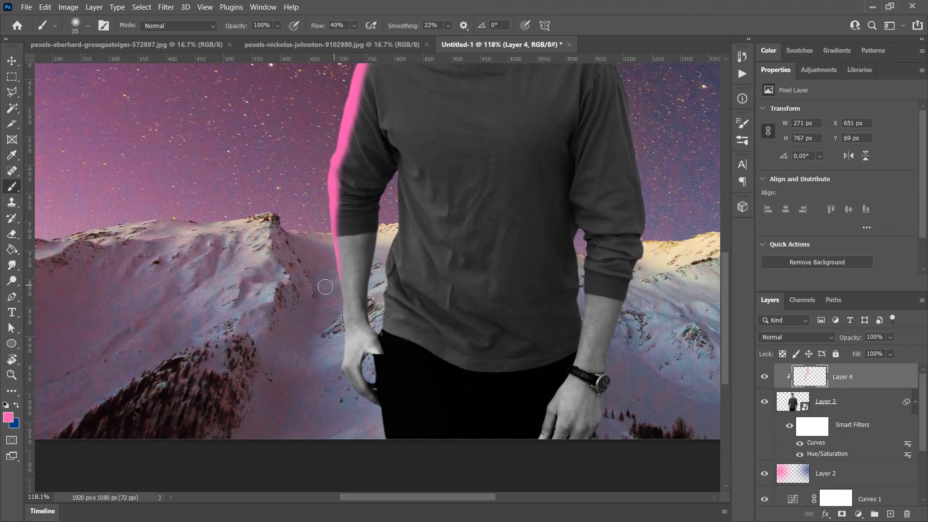
mouse_move(339, 302)
left_mouse_down()
mouse_move(347, 401)
mouse_move(375, 427)
left_mouse_up()
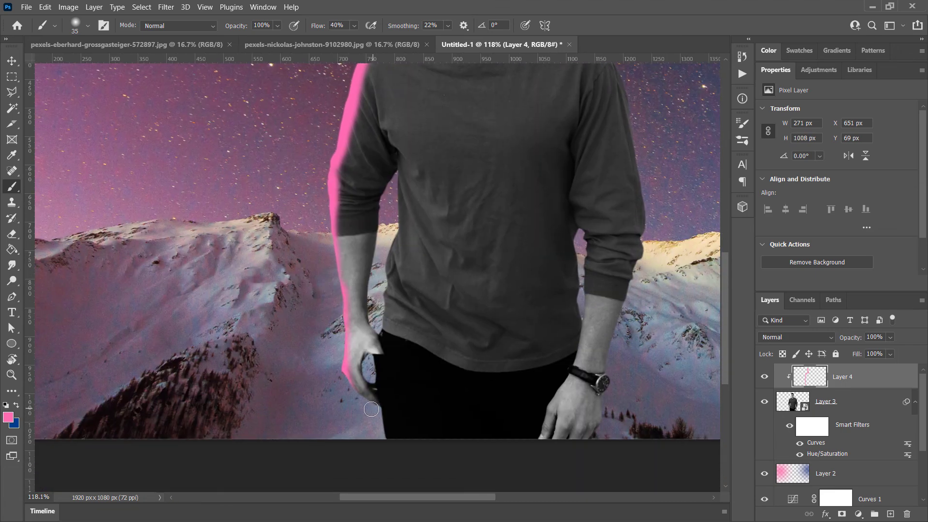
left_click_drag(341, 370, 329, 178)
left_click_drag(384, 331, 401, 178)
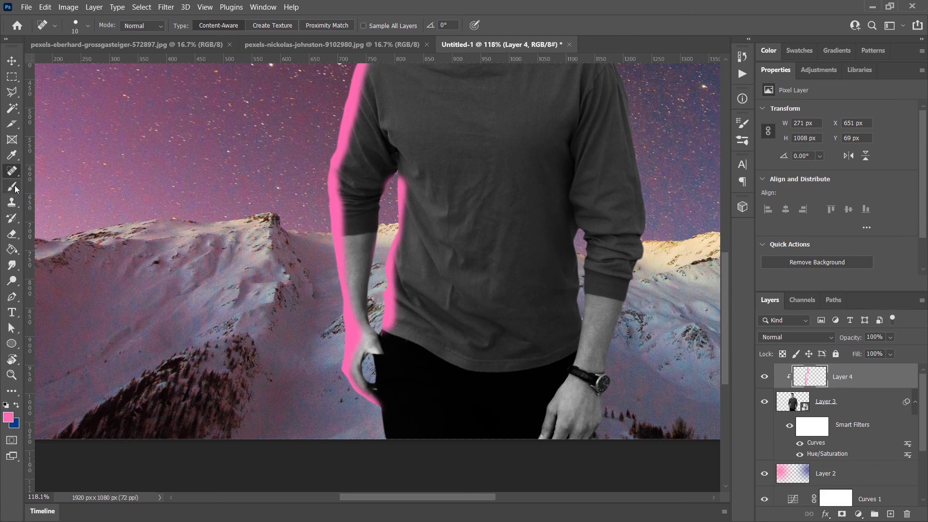
Set the Eraser to 56 px and erase the pink spill between the armpit and the inner sleeve.
left_click(12, 235)
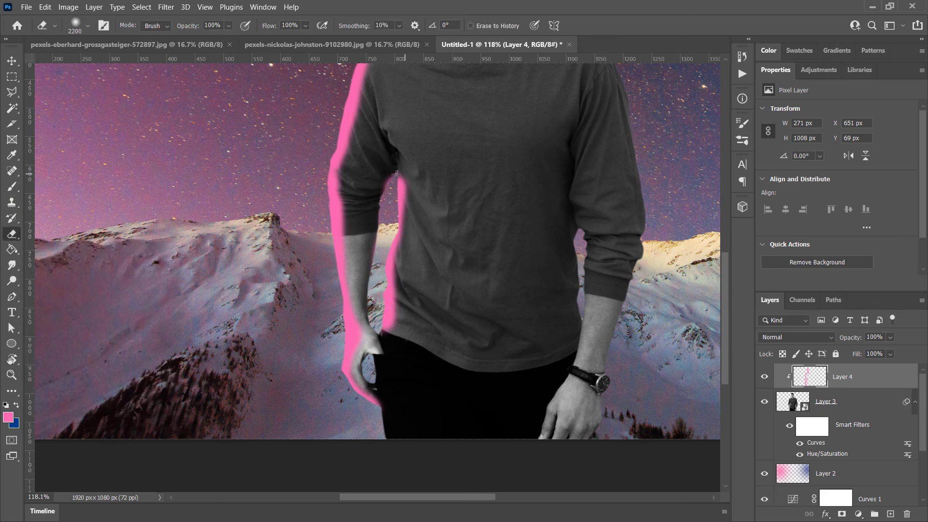
left_click(87, 27)
left_click(91, 62)
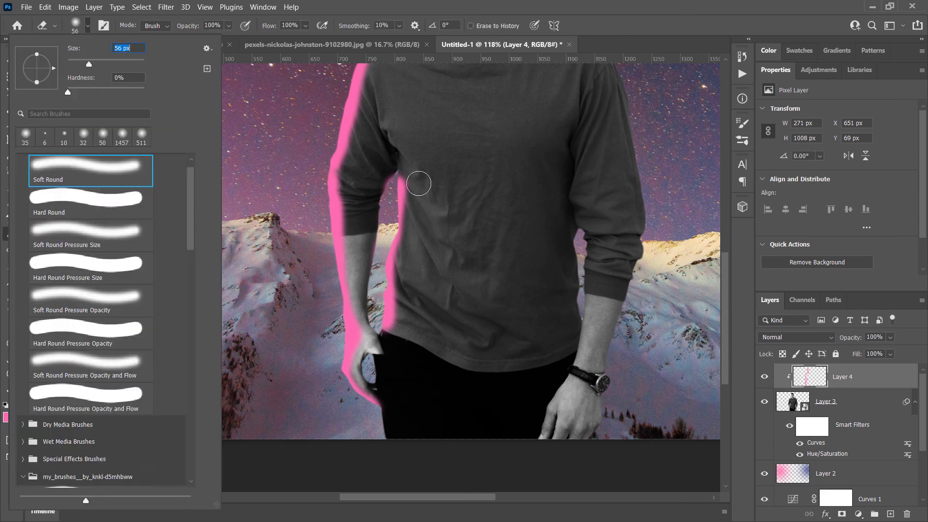
left_click(408, 170)
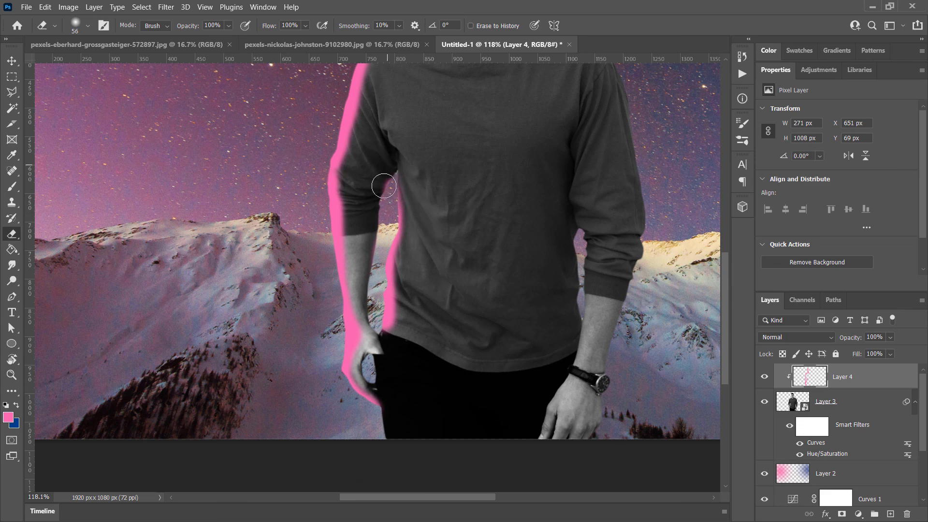
Swap to the dark blue color and paint blue rim light along the head, shoulder, arm, hand and shirt edge on the blue-sky side.
left_click_drag(477, 154, 399, 371)
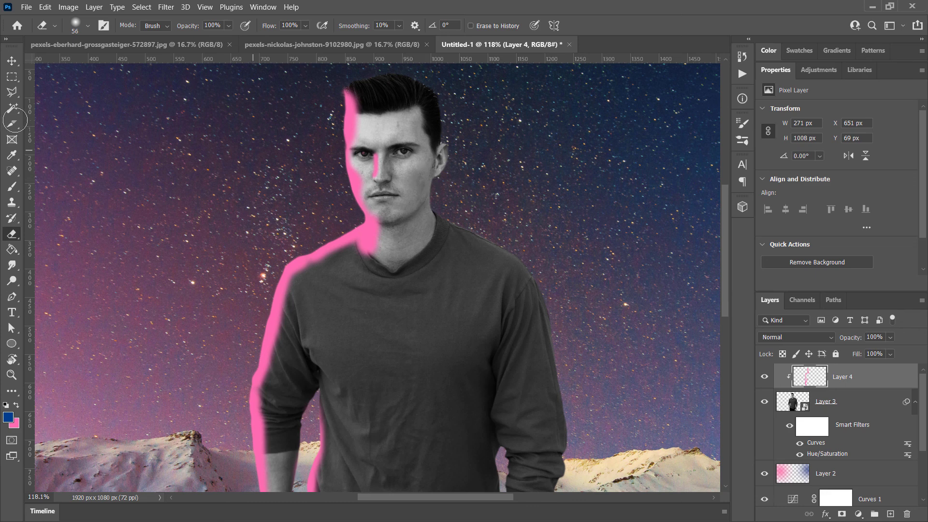
left_click(12, 186)
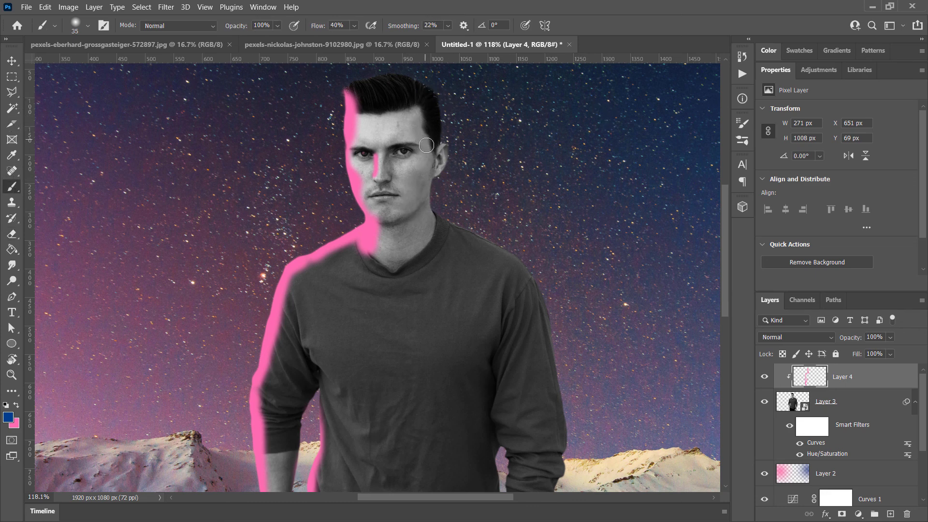
mouse_move(418, 183)
left_mouse_down()
mouse_move(419, 209)
mouse_move(432, 123)
mouse_move(416, 86)
mouse_move(430, 94)
mouse_move(408, 77)
mouse_move(429, 155)
mouse_move(440, 146)
mouse_move(414, 222)
mouse_move(426, 214)
mouse_move(410, 228)
mouse_move(430, 223)
mouse_move(422, 239)
mouse_move(431, 219)
mouse_move(499, 251)
left_mouse_up()
mouse_move(424, 236)
left_mouse_down()
mouse_move(511, 253)
mouse_move(532, 274)
mouse_move(534, 293)
mouse_move(558, 291)
mouse_move(501, 187)
mouse_move(483, 216)
mouse_move(503, 358)
mouse_move(466, 489)
left_mouse_up()
left_click_drag(578, 370, 606, 174)
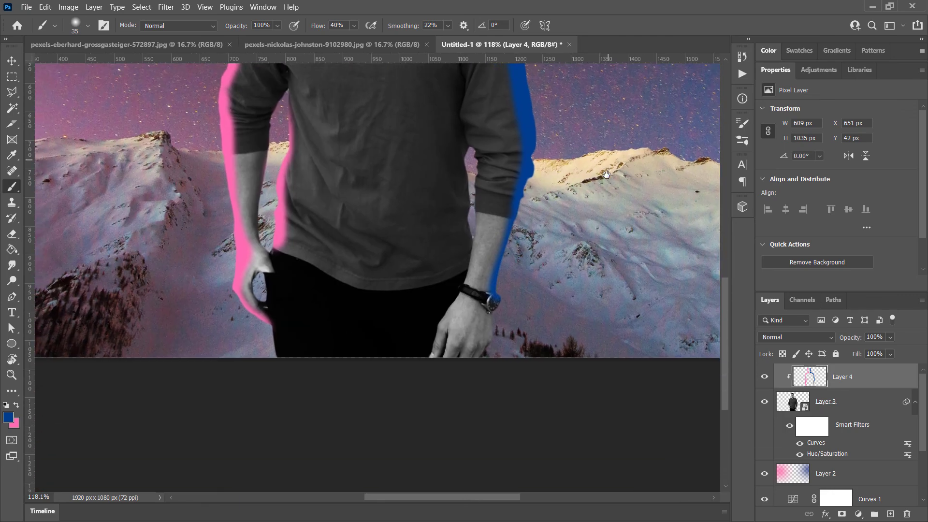
left_click_drag(494, 302, 479, 377)
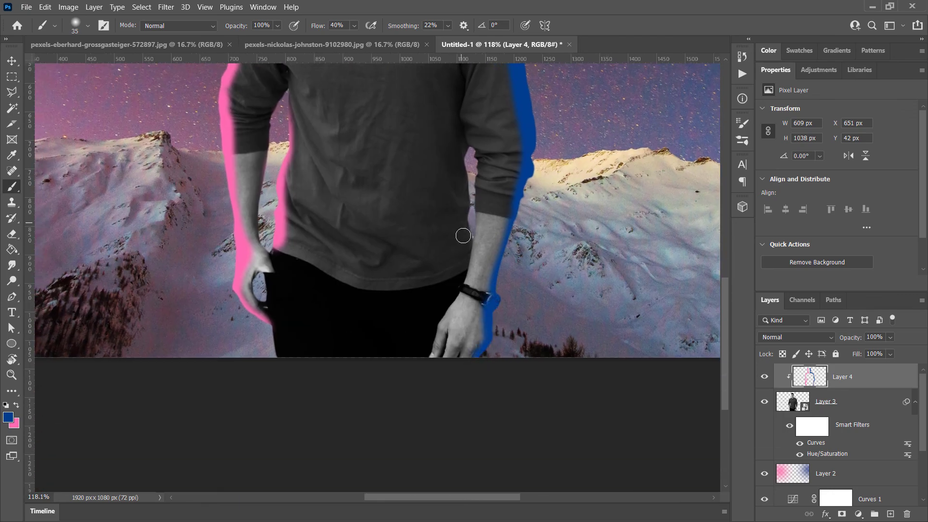
left_click_drag(464, 244, 464, 141)
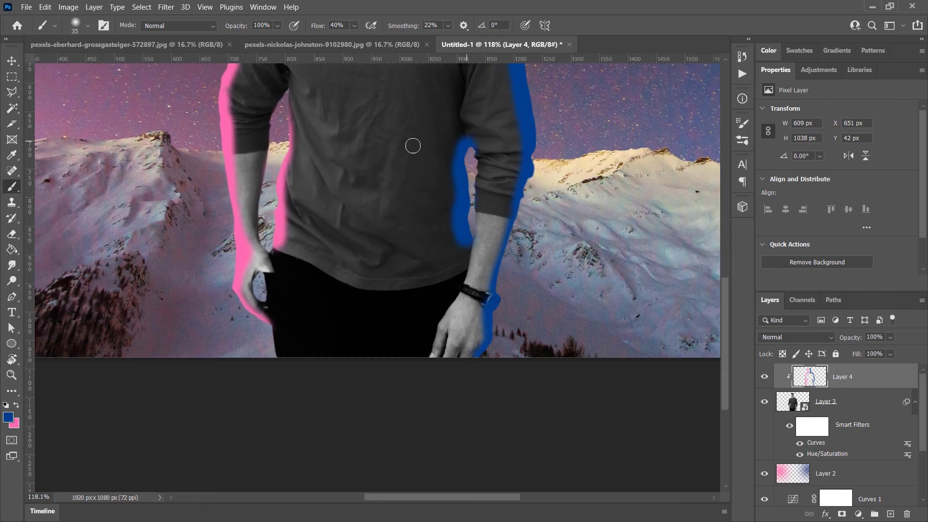
Erase the blue spill on the inner sleeve beside the torso on the blue-sky side.
left_click(12, 235)
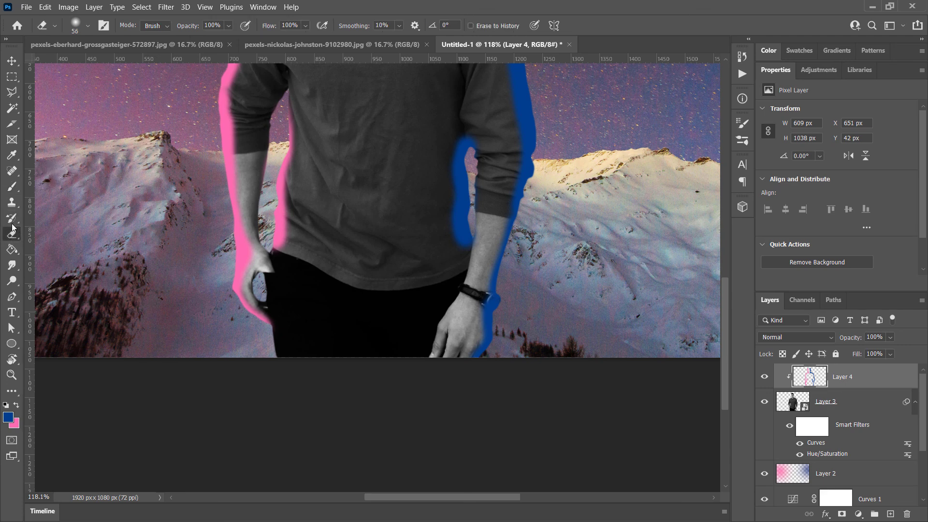
mouse_move(476, 138)
left_mouse_down()
mouse_move(436, 177)
mouse_move(467, 127)
mouse_move(434, 218)
mouse_move(467, 260)
mouse_move(439, 205)
mouse_move(460, 246)
mouse_move(439, 213)
left_mouse_up()
scroll(382, 224, "down", 4)
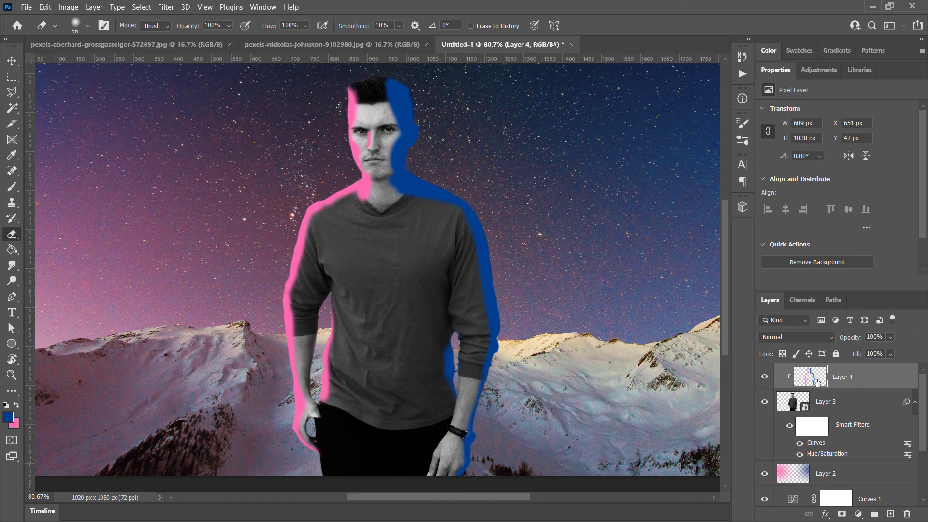
Set Layer 4's blend mode to Color Dodge and its Fill to 47%.
left_click(807, 337)
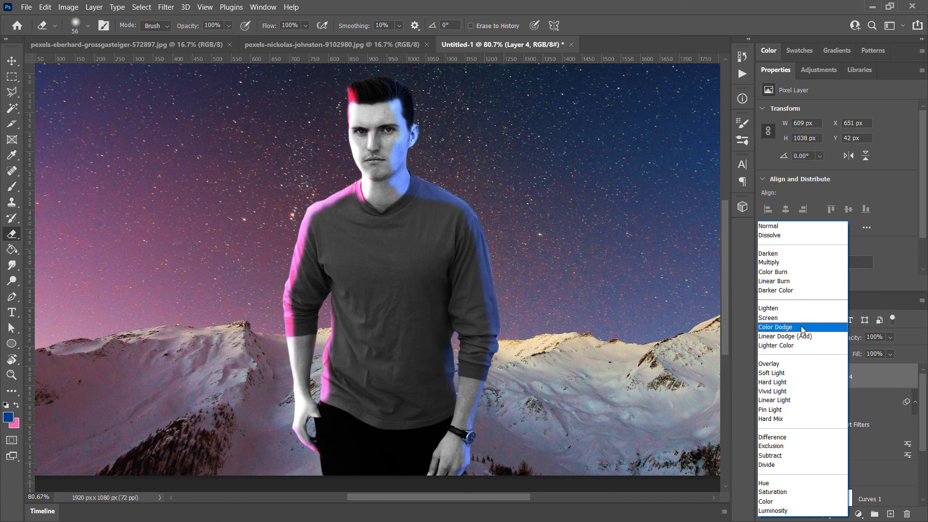
left_click(802, 327)
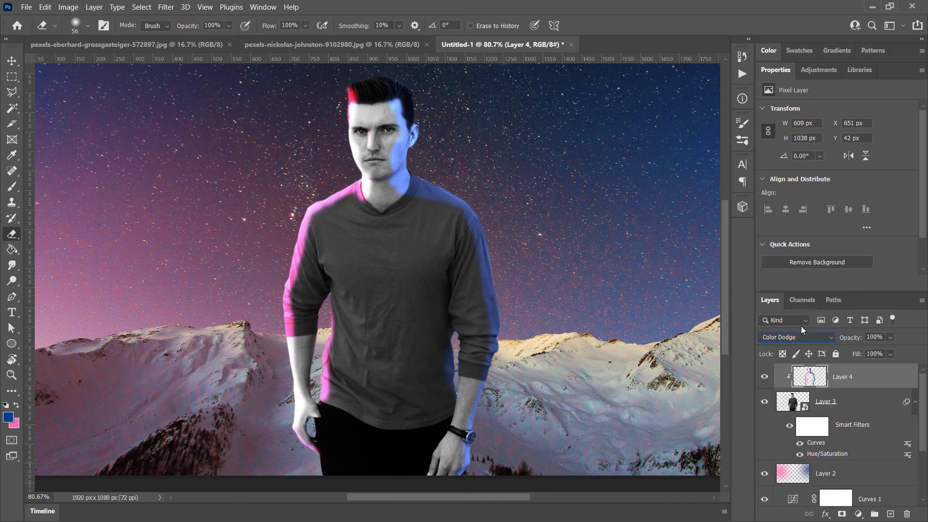
left_click(890, 355)
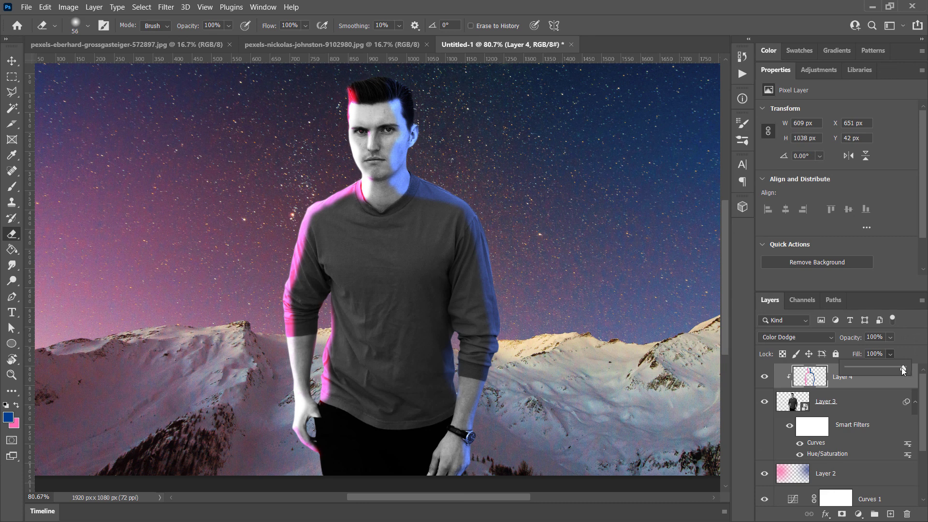
left_click_drag(870, 367, 832, 371)
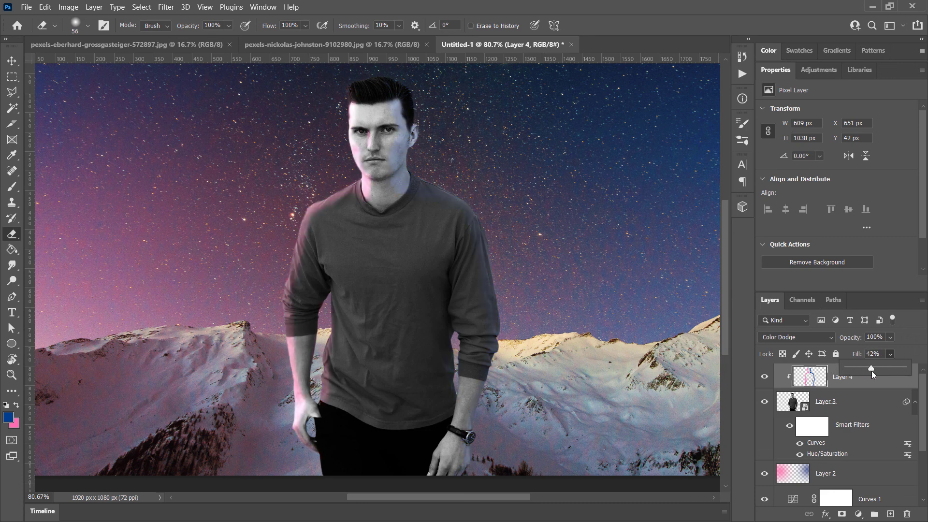
left_click_drag(871, 370, 877, 370)
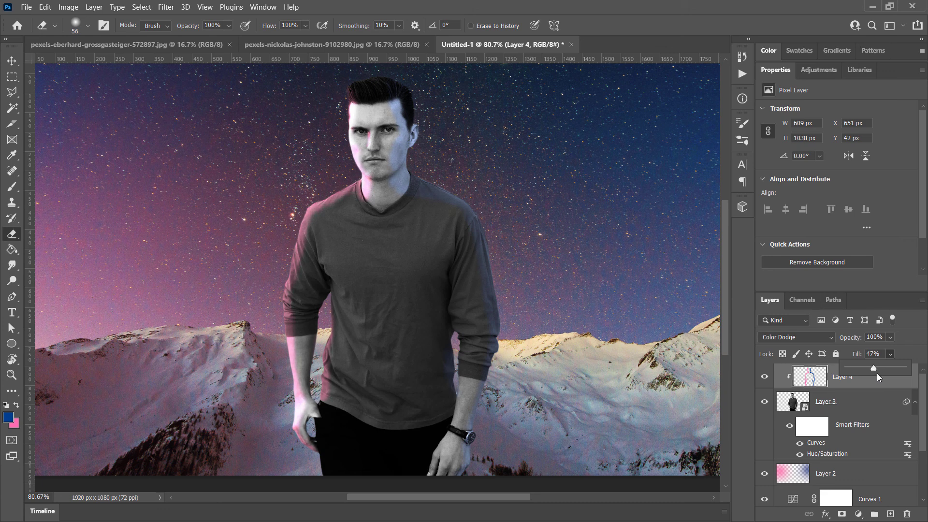
Set the Eraser size to 136 px and raise Layer 4's Fill to 78%.
left_click(9, 238)
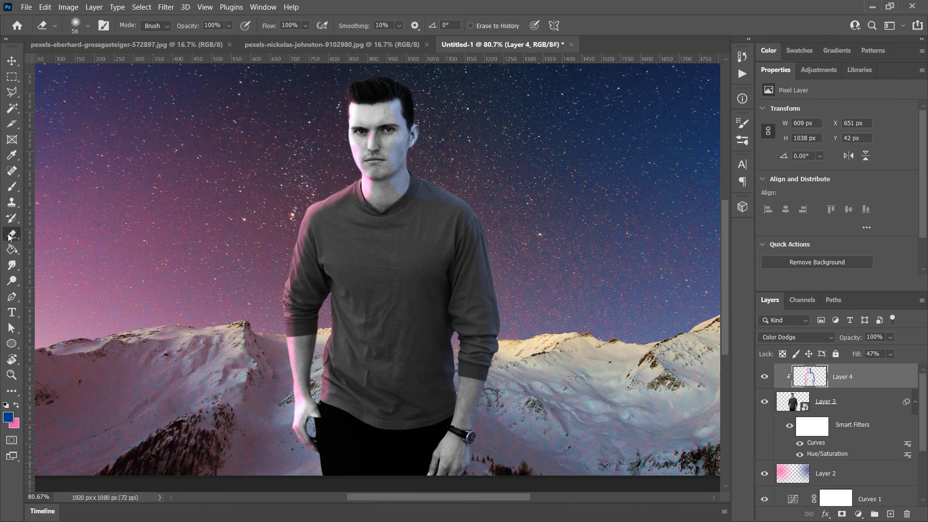
left_click(86, 25)
left_click_drag(88, 65, 97, 64)
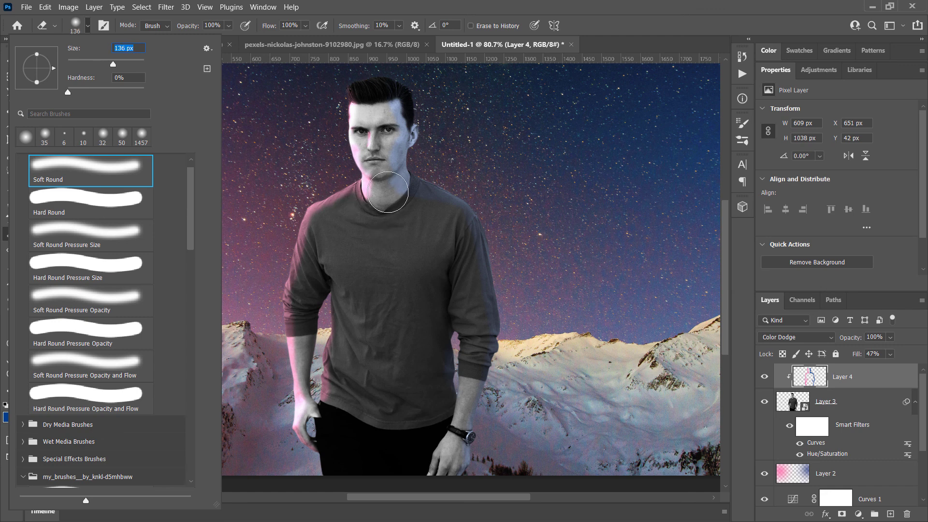
key("Return")
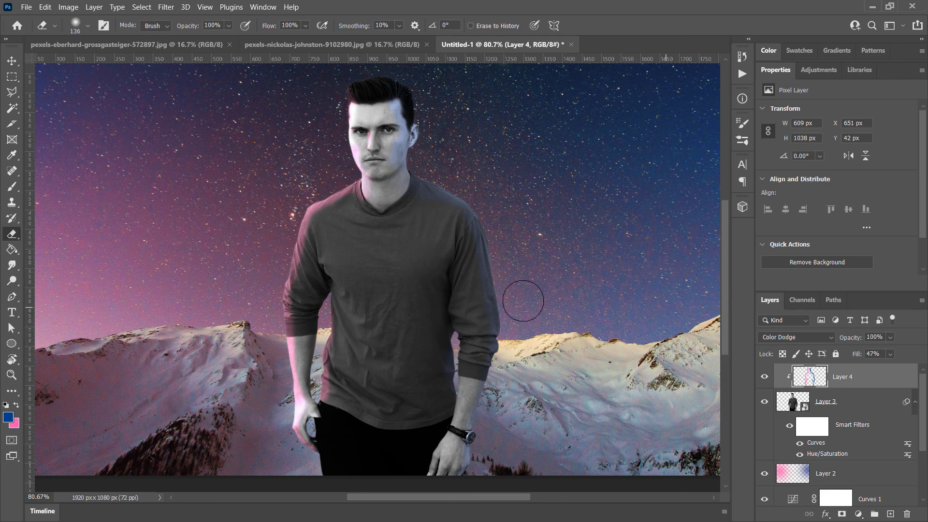
left_click(891, 354)
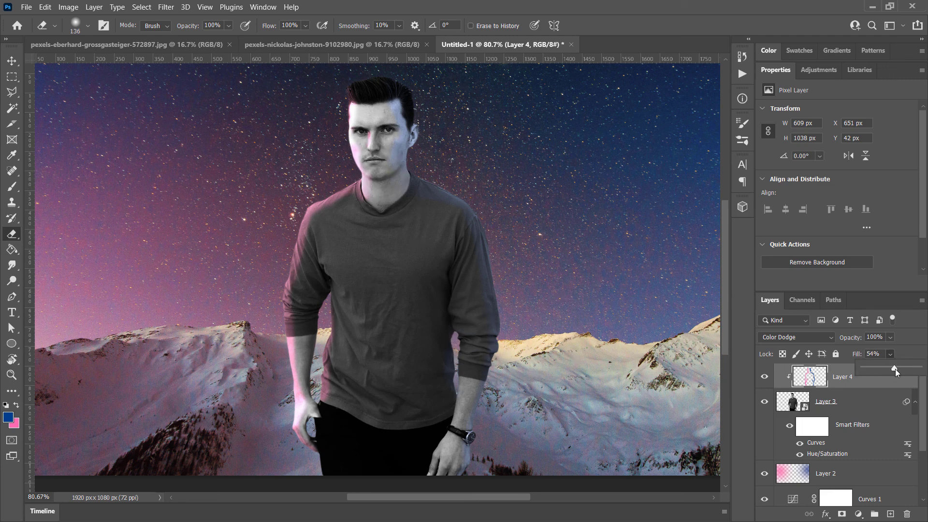
left_click_drag(895, 369, 907, 369)
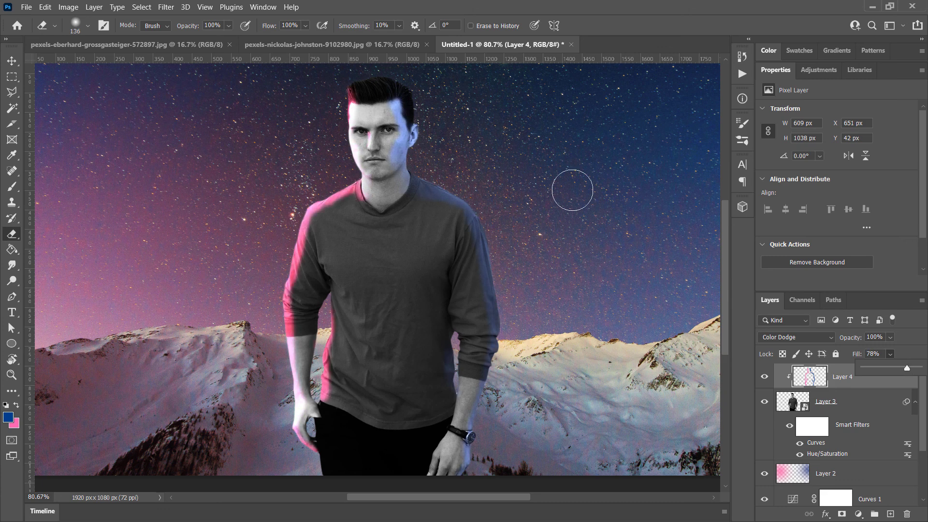
Soften the rim light by erasing its inner edges around the man's face, shoulders and torso.
left_click(371, 91)
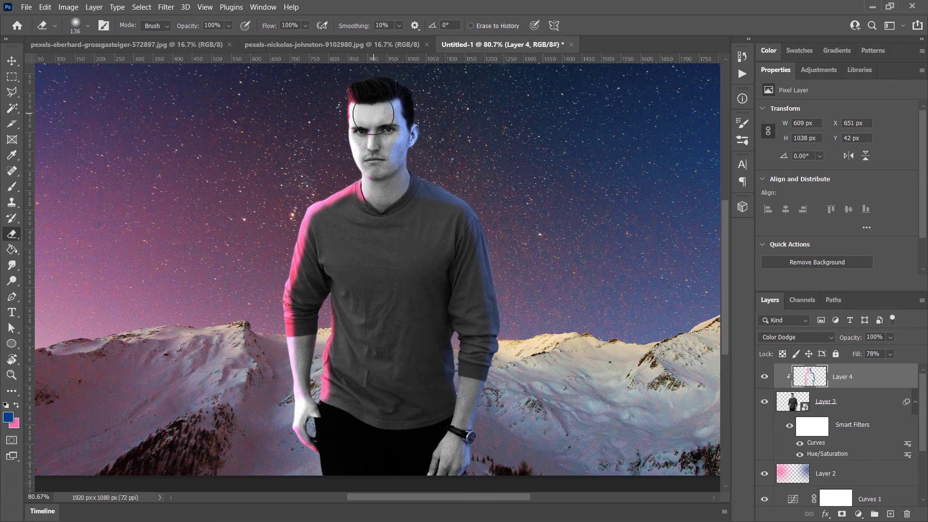
left_click_drag(373, 115, 375, 126)
mouse_move(386, 221)
left_mouse_down()
mouse_move(357, 203)
mouse_move(360, 213)
mouse_move(335, 219)
mouse_move(322, 238)
mouse_move(305, 323)
mouse_move(339, 345)
mouse_move(352, 373)
mouse_move(337, 427)
mouse_move(318, 433)
mouse_move(349, 361)
left_mouse_up()
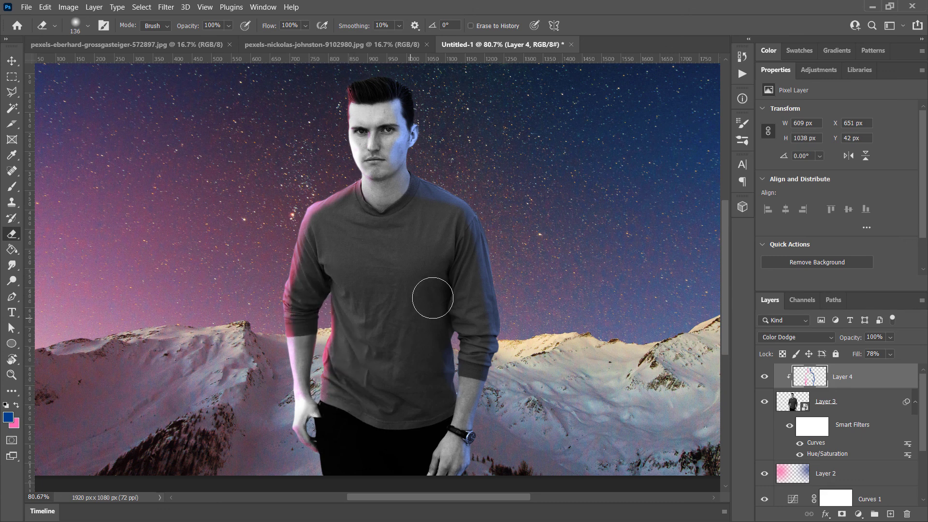
scroll(429, 253, "down", 2)
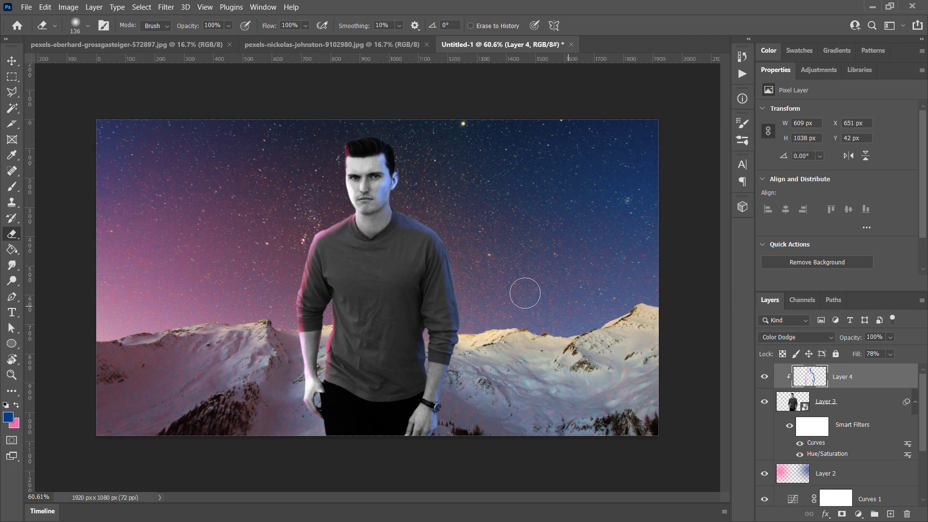
key("t")
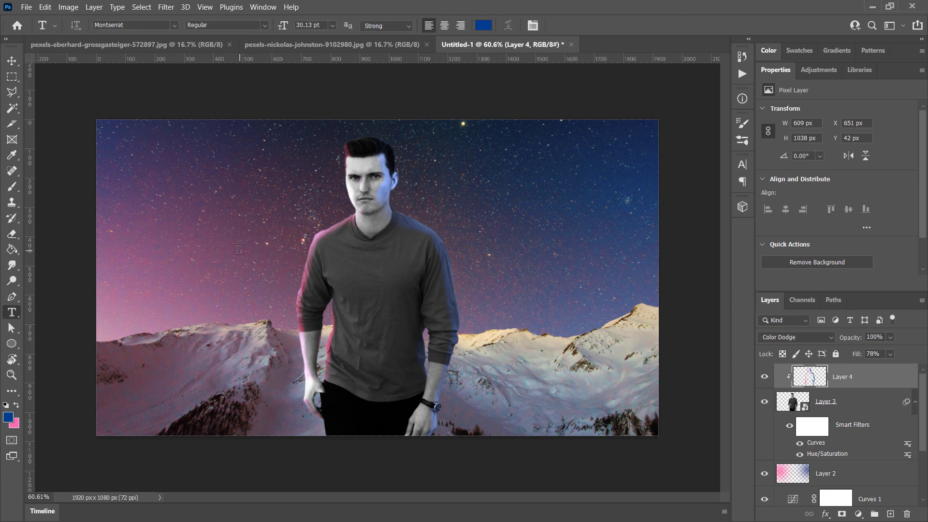
left_click(136, 257)
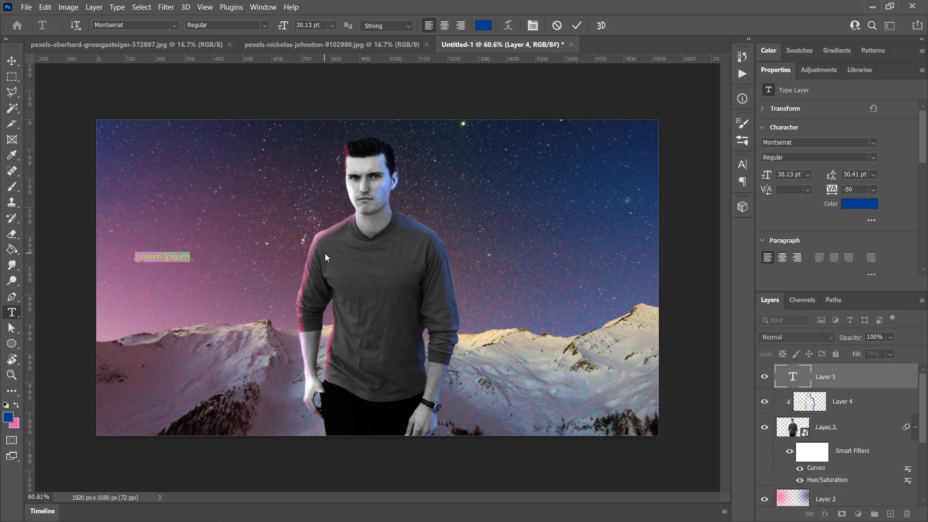
type("c")
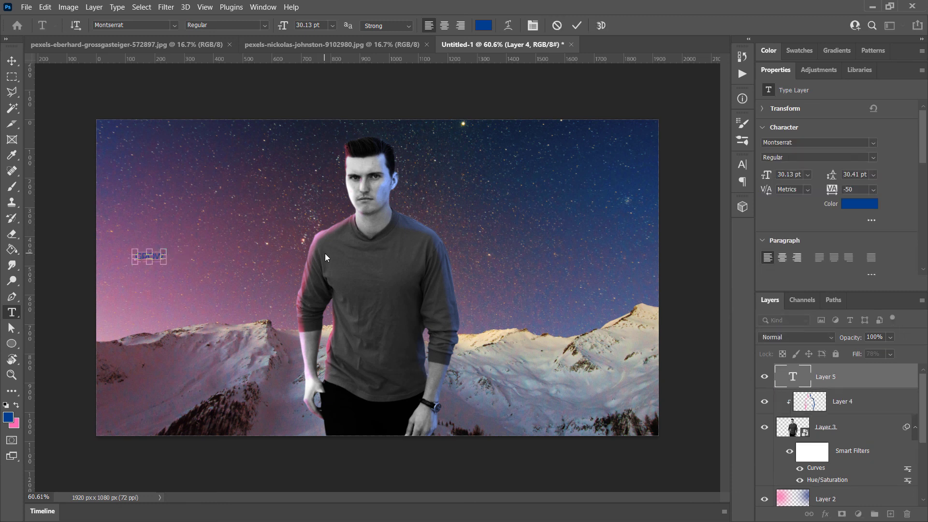
key("ctrl+Return")
left_click(159, 24)
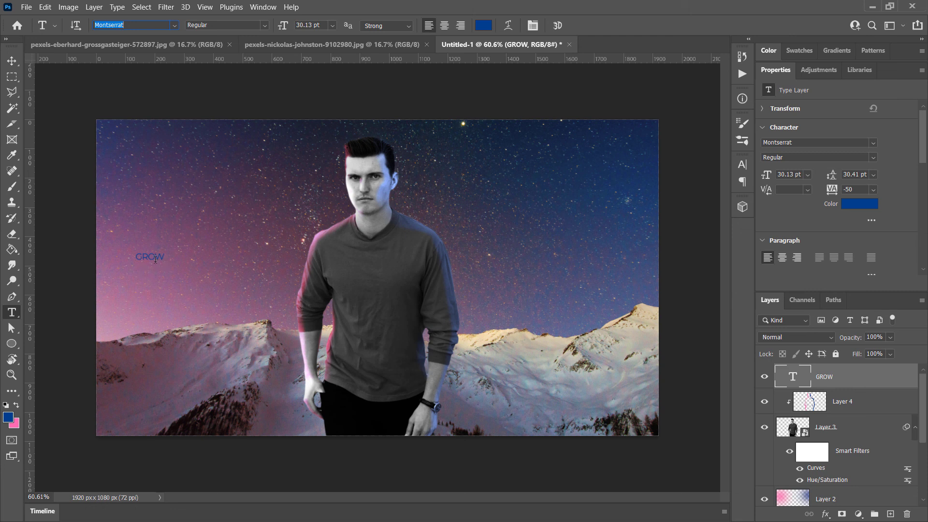
key("ctrl+z")
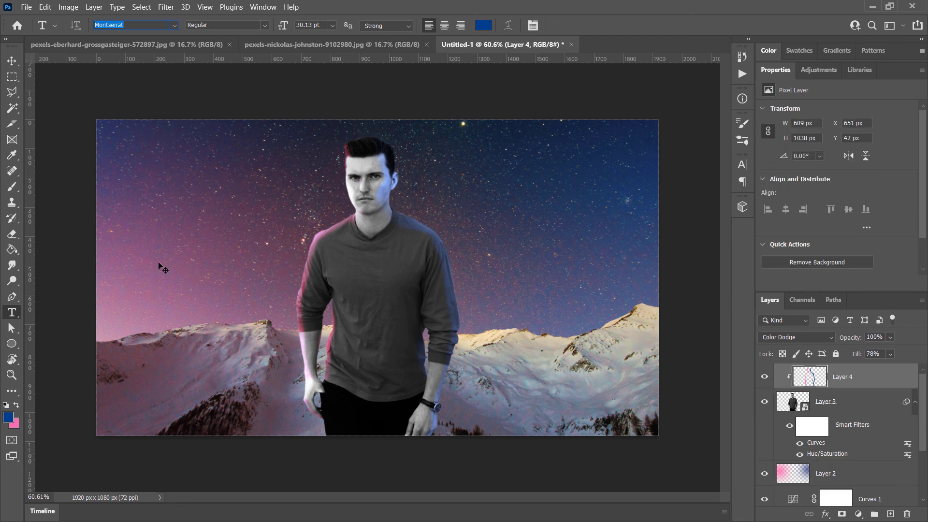
Add the text GROW in the pink sky beside the man.
left_click(132, 220)
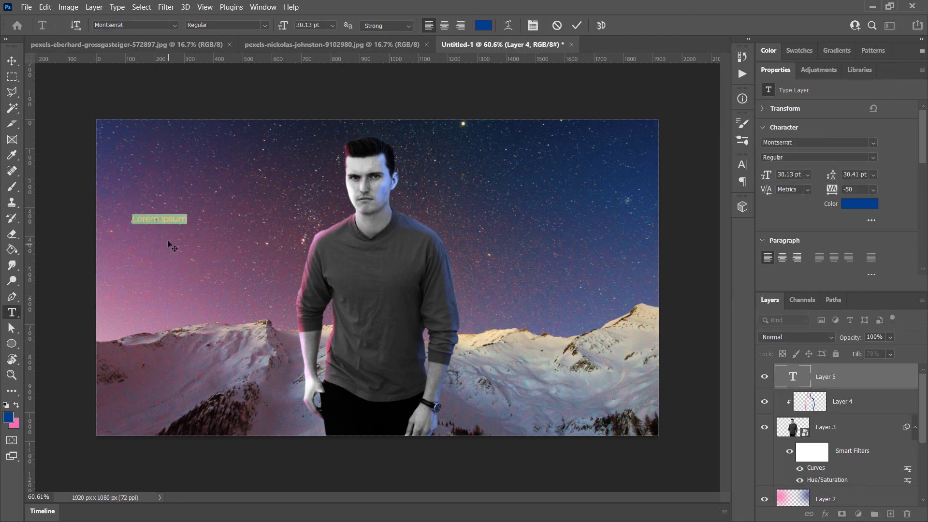
left_click(164, 219)
key("ctrl+a")
type("grow")
key("ctrl+a")
type("grow")
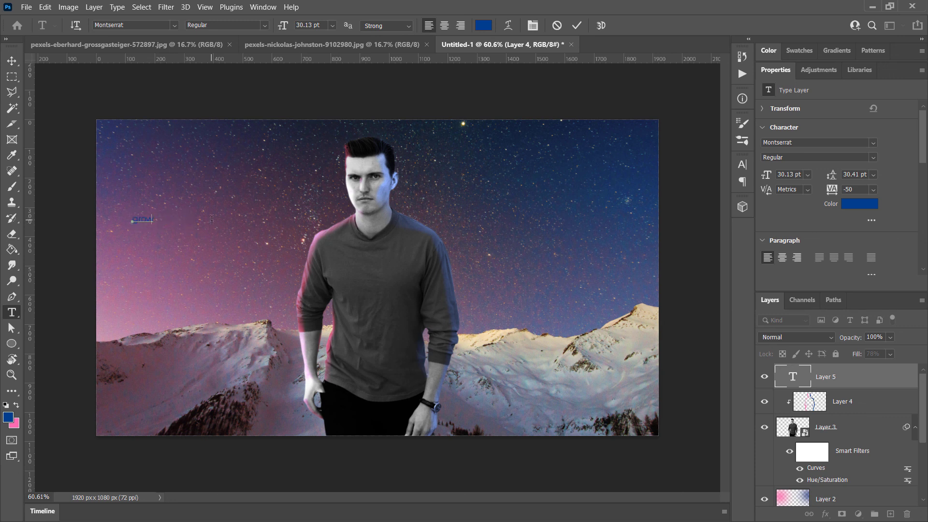
key("ctrl+a")
key("ctrl+Return")
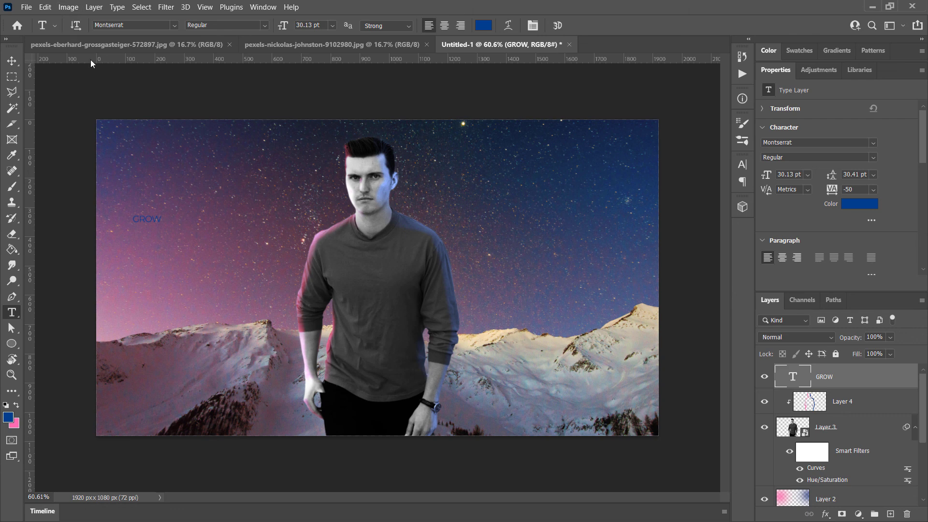
Scale the GROW text up to about 186 pt and change its color to white.
left_click(44, 7)
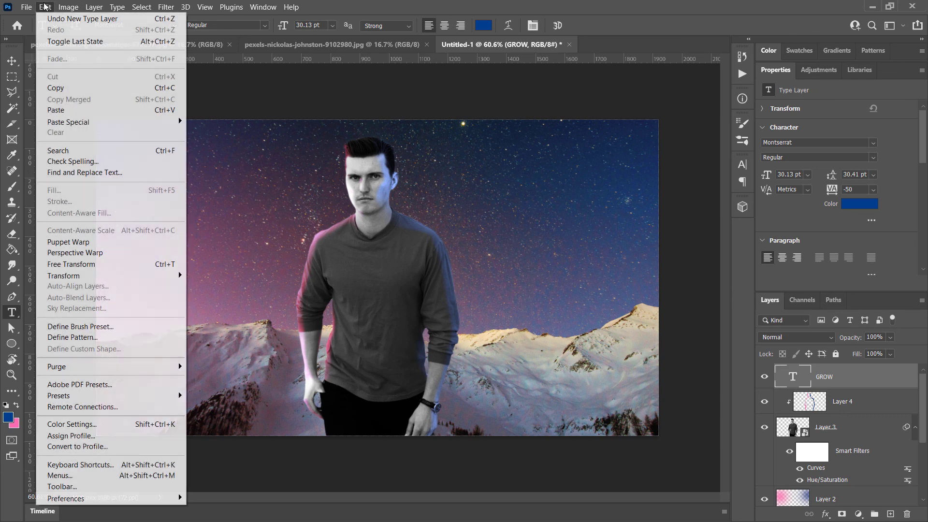
left_click(121, 265)
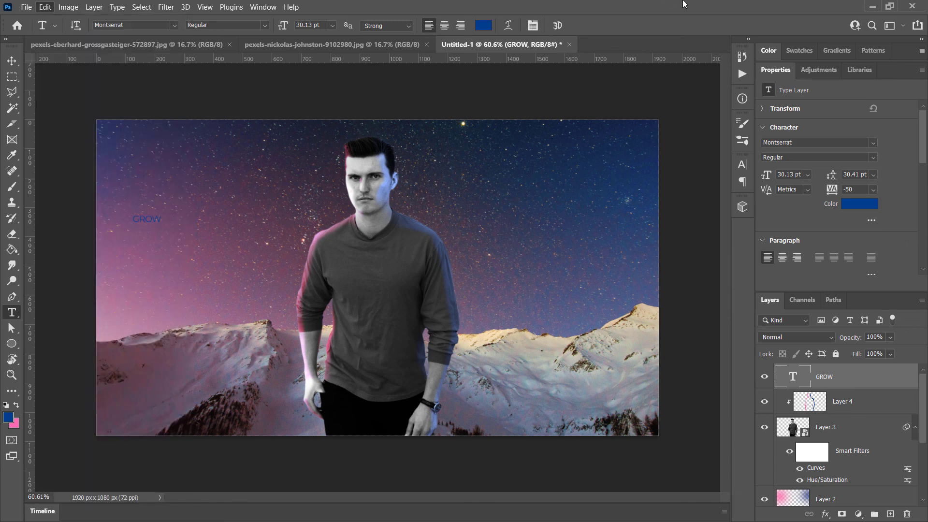
left_click_drag(164, 226, 310, 265)
key("Return")
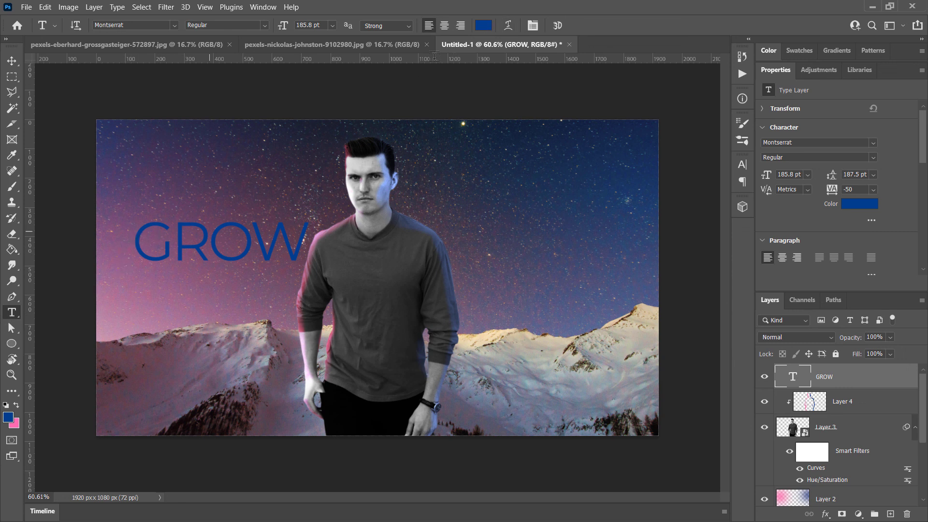
left_click(485, 28)
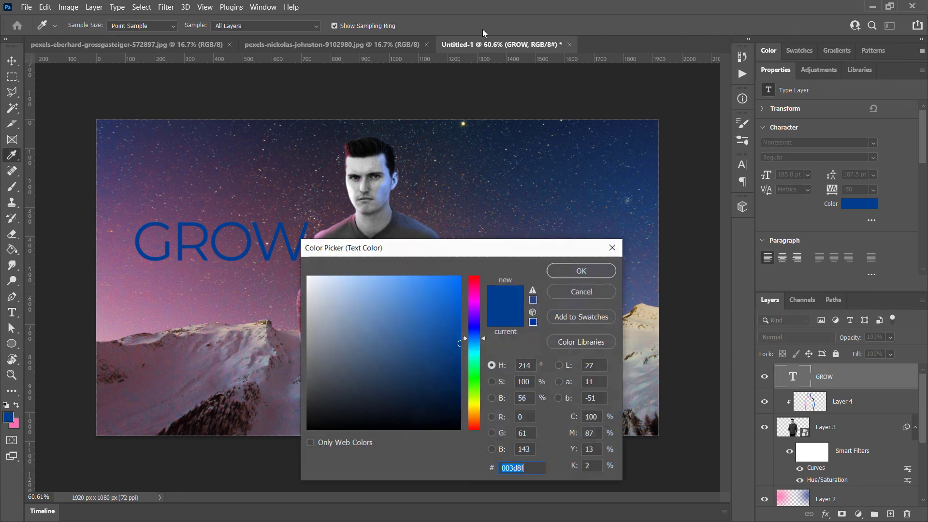
left_click(308, 276)
left_click(581, 271)
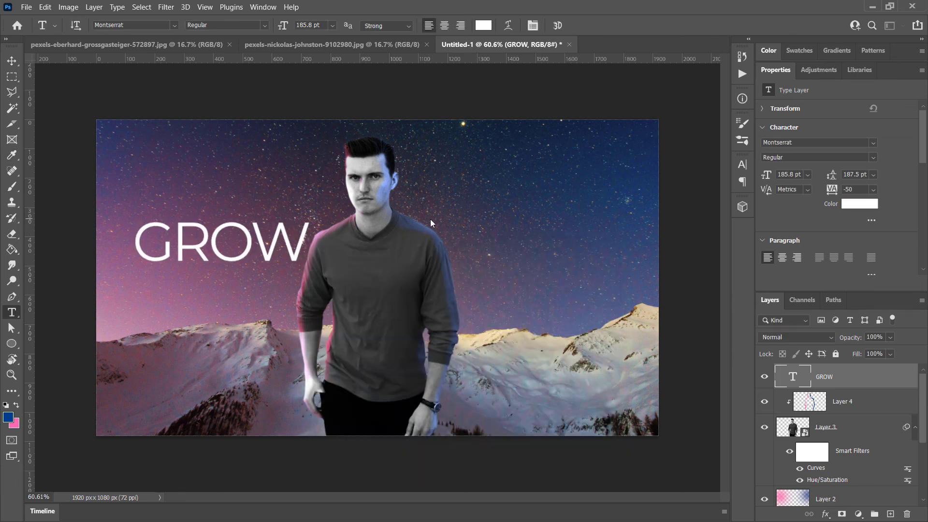
Set the GROW text's font to Anton Regular and its tracking to -10.
left_click(174, 26)
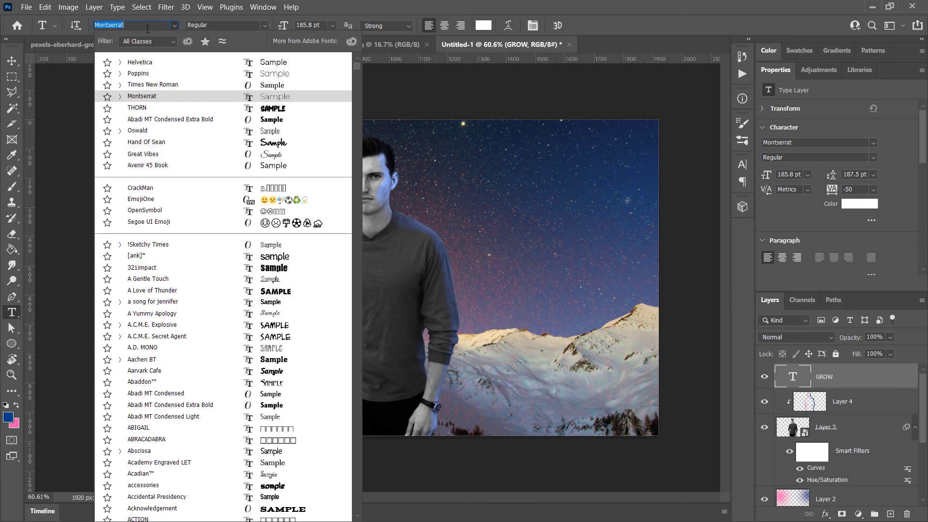
type("ANTO")
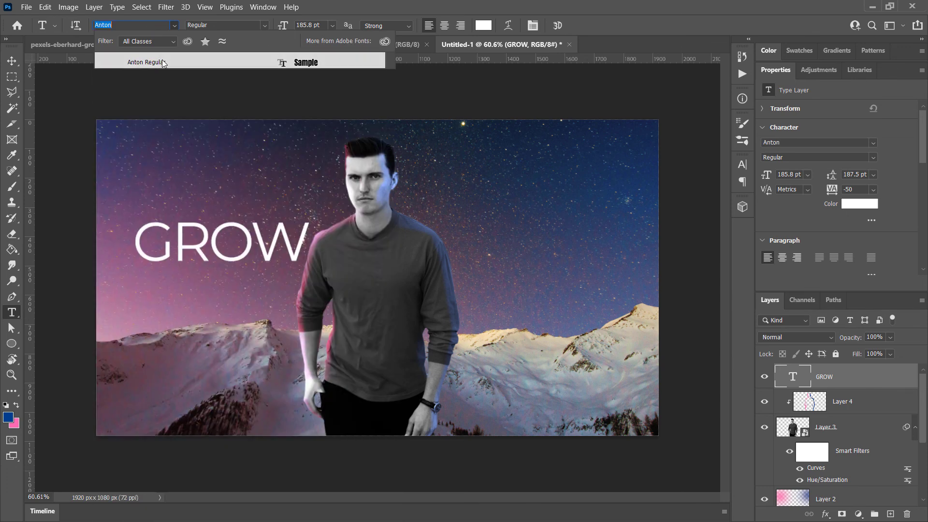
left_click(162, 62)
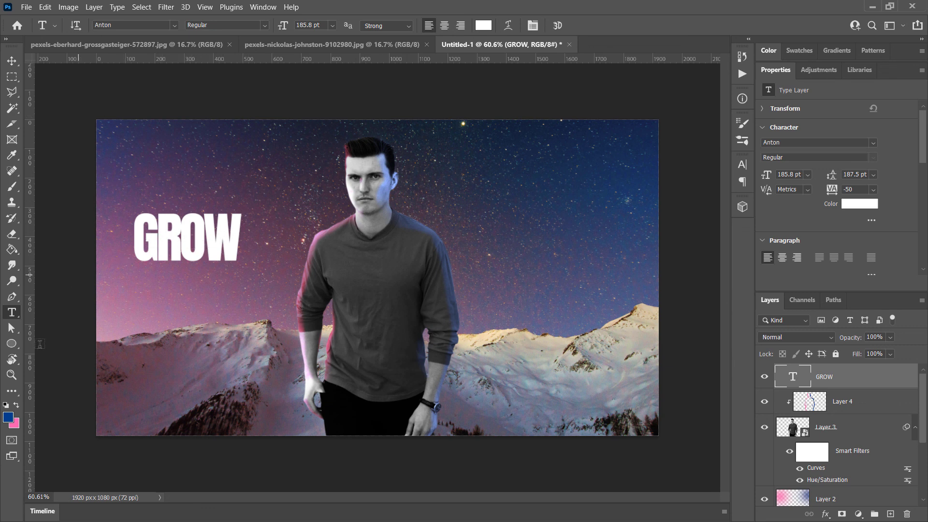
left_click(532, 26)
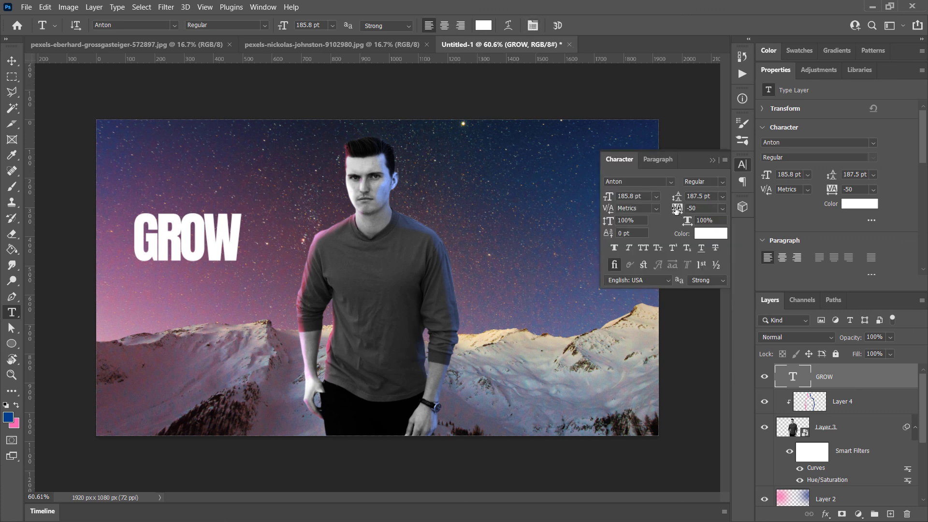
left_click(723, 209)
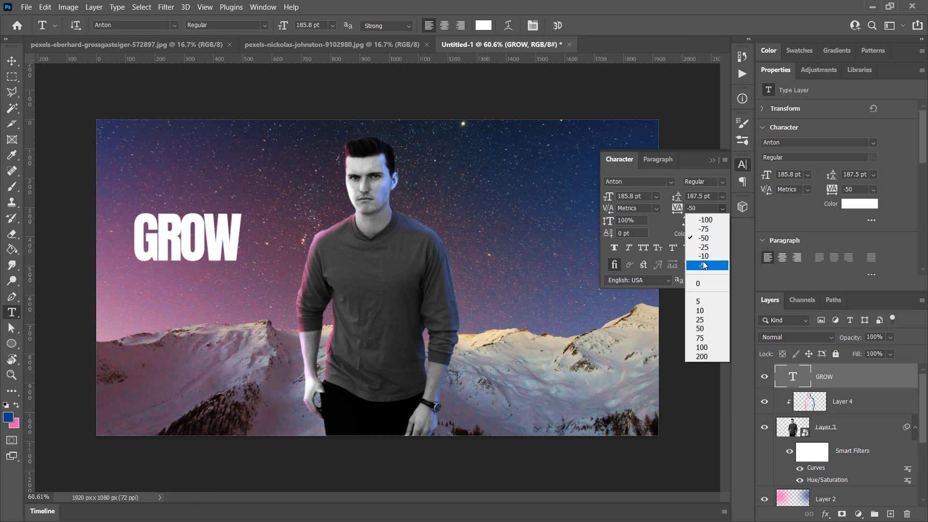
left_click(703, 256)
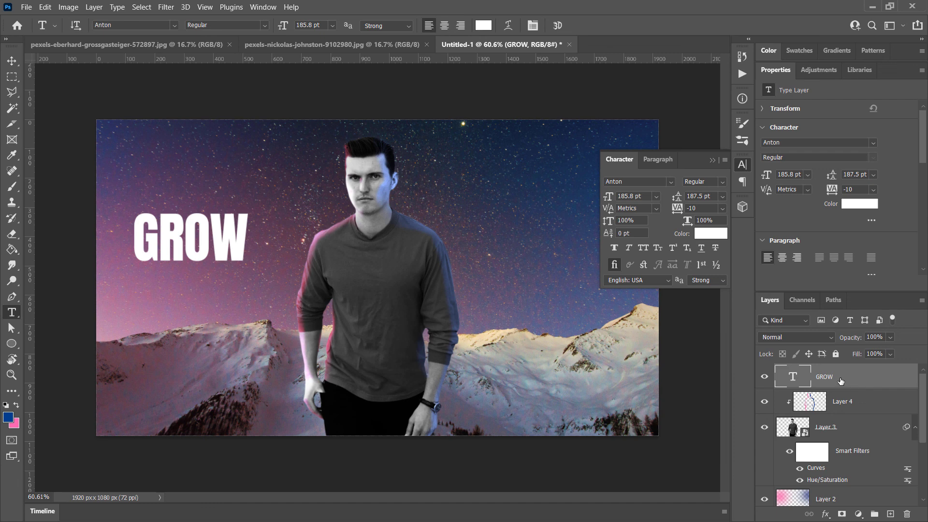
Enlarge the GROW text to about 342 pt and position it on the pink-sky side, overlapping the man's arm.
key("ctrl+t")
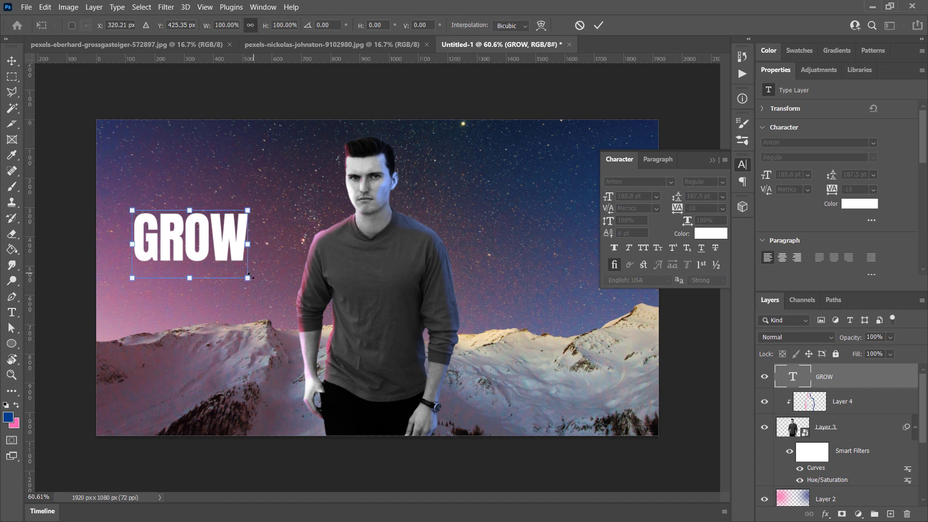
left_click_drag(248, 263, 337, 333)
left_click_drag(321, 274, 308, 285)
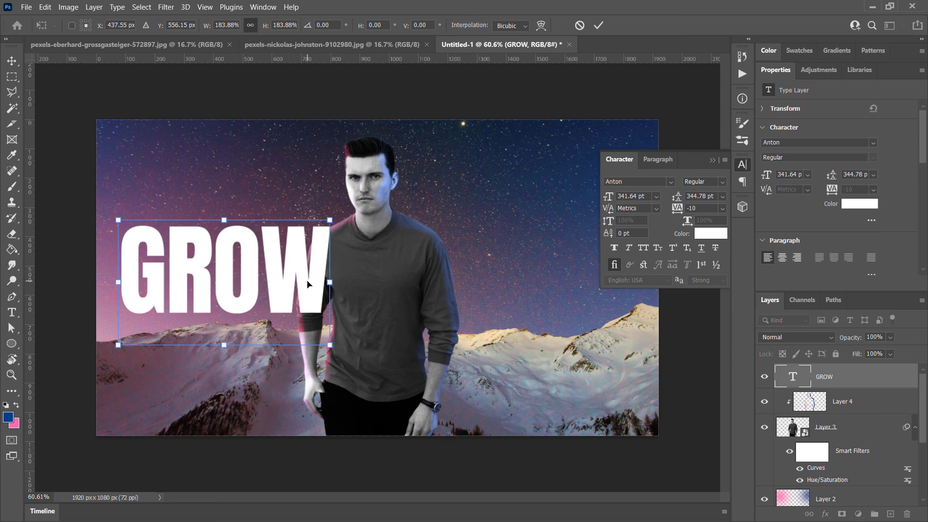
key("Return")
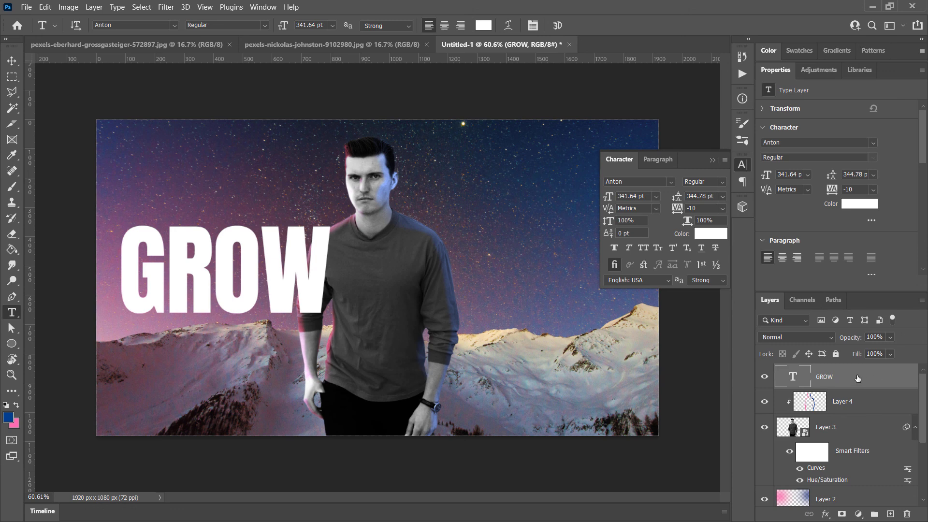
Duplicate the GROW text layer and move the copy straight across to the blue-sky side of the man.
left_click_drag(856, 378, 892, 514)
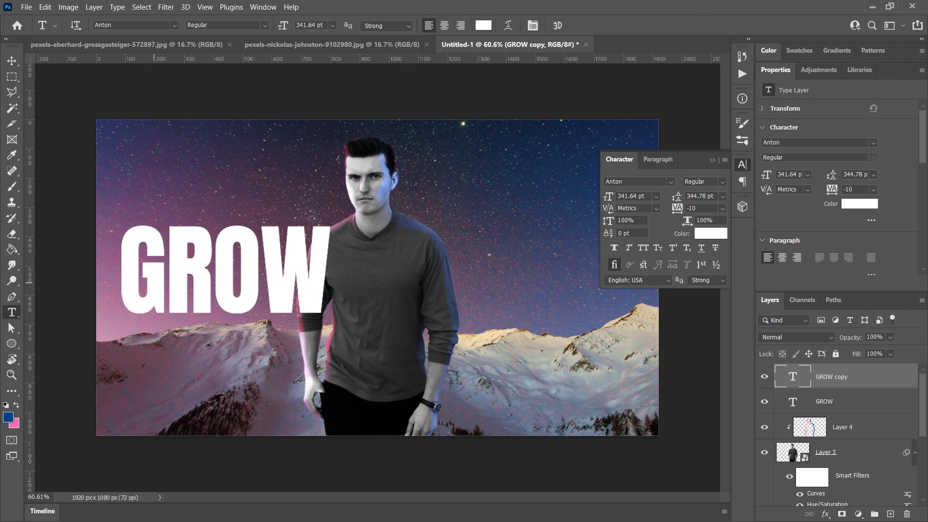
left_click(12, 61)
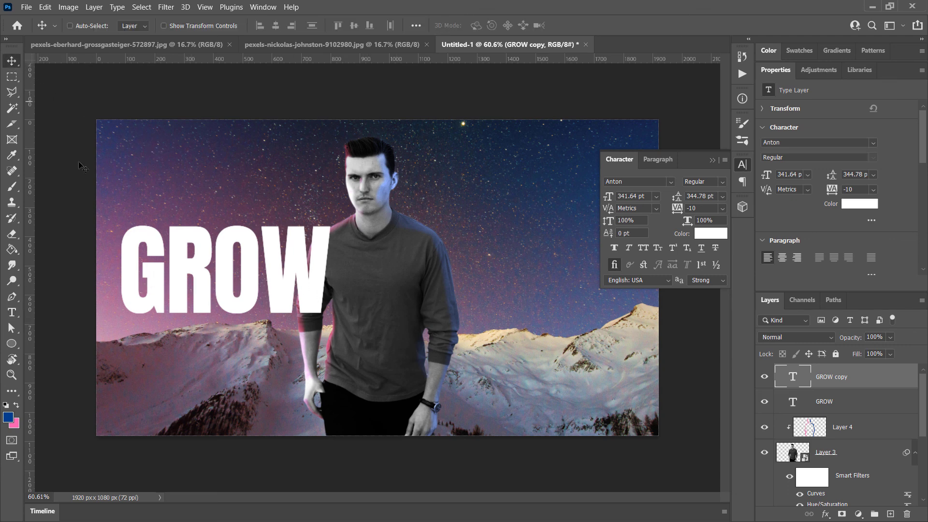
key("ctrl")
left_click_drag(158, 276, 473, 281)
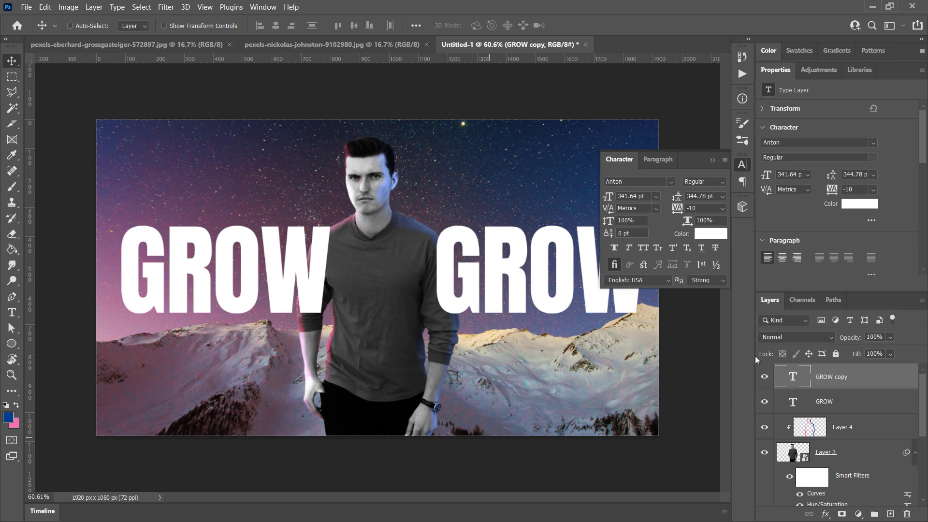
left_click(714, 160)
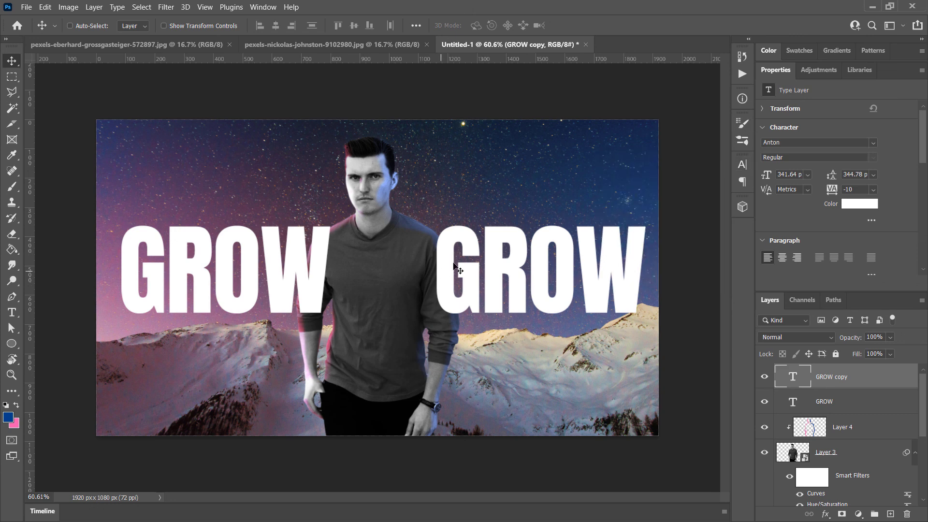
Place the GROW copy layer directly beneath Layer 3 and change its text to MORE.
left_click_drag(859, 377, 821, 486)
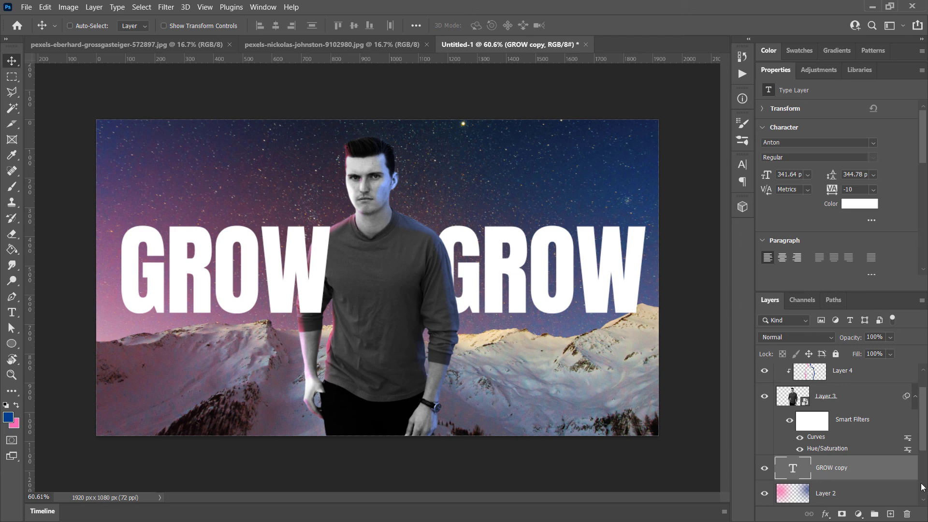
left_click(11, 312)
left_click_drag(638, 276, 414, 275)
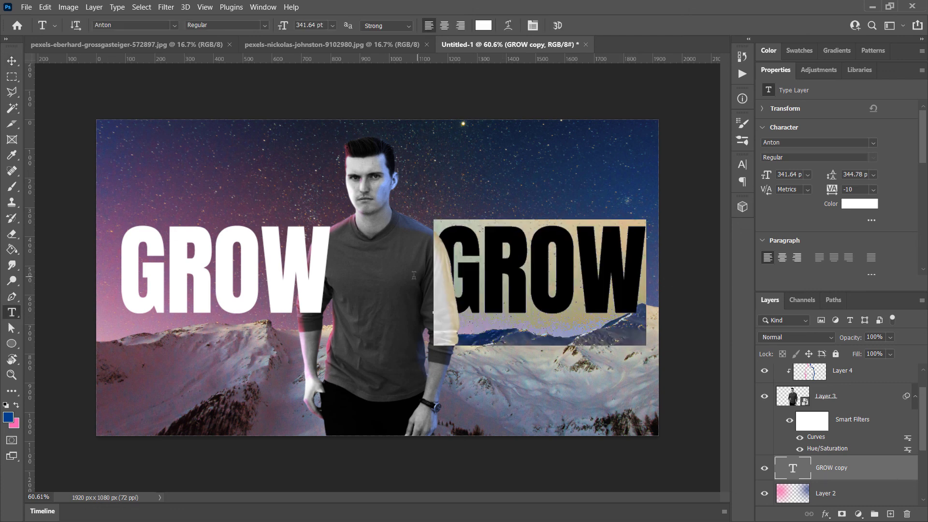
type("MORE")
key("ctrl+Return")
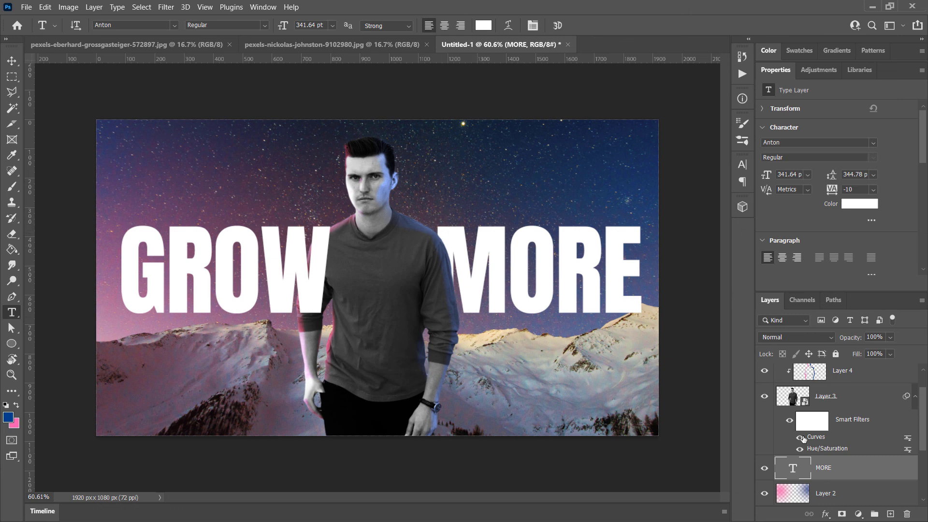
Open the layer style settings for Layer 3 and enable Drop Shadow.
left_click(868, 396)
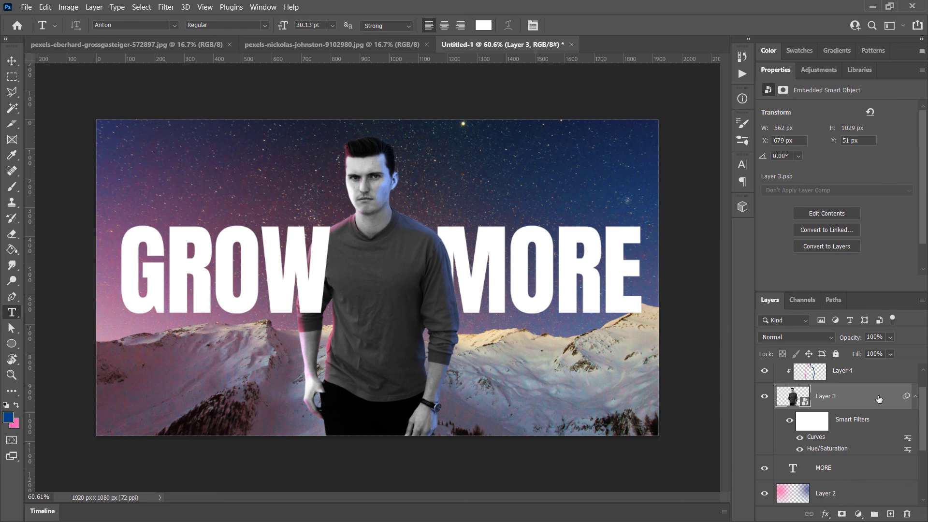
right_click(868, 399)
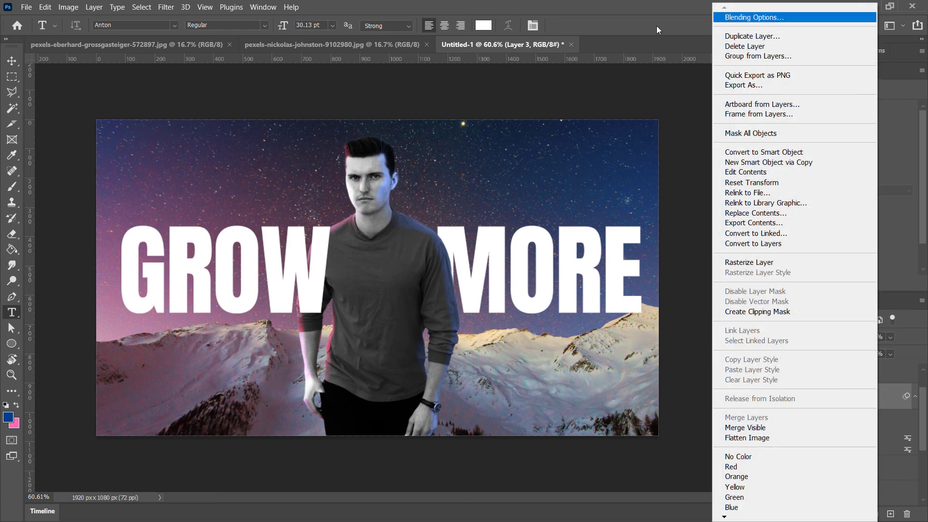
left_click(639, 82)
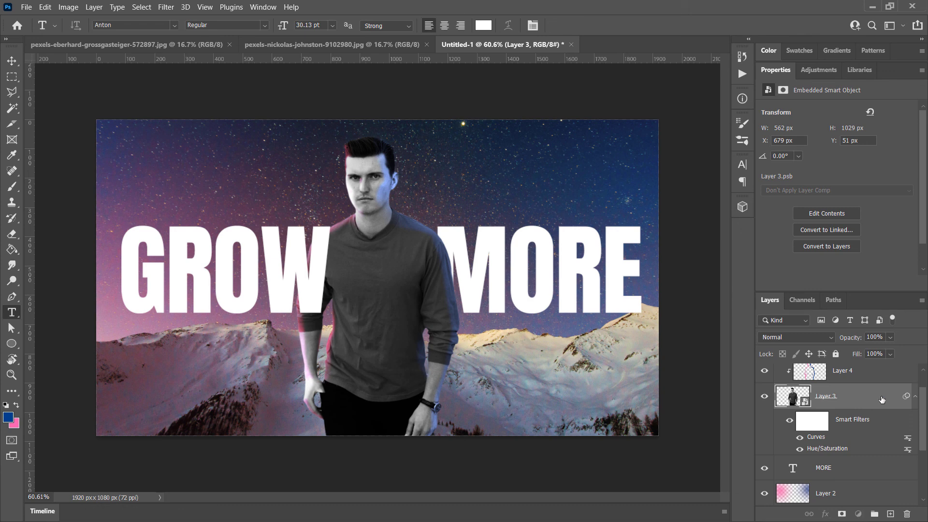
double_click(882, 399)
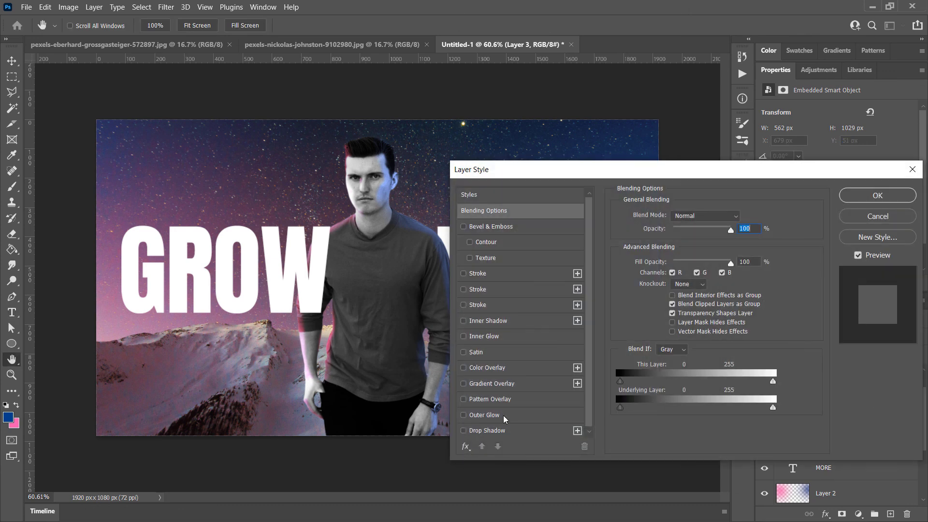
left_click_drag(572, 173, 658, 120)
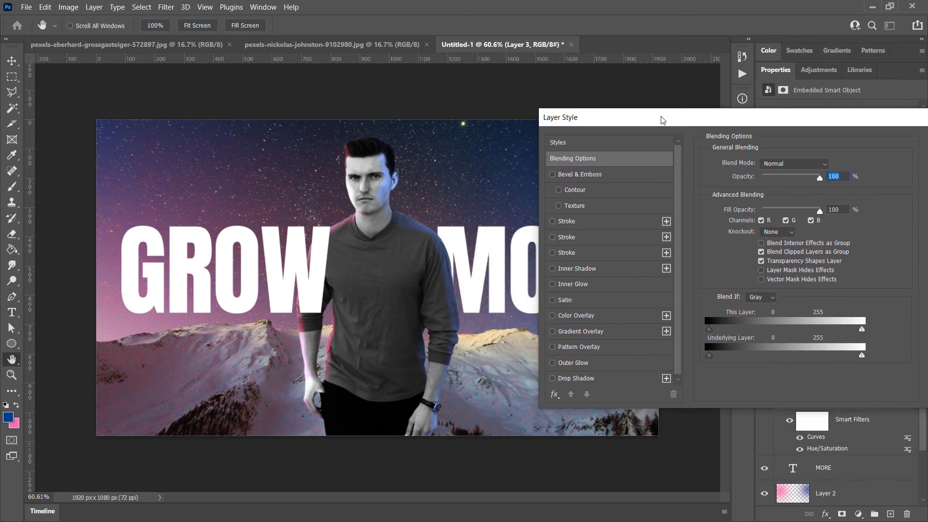
left_click(566, 378)
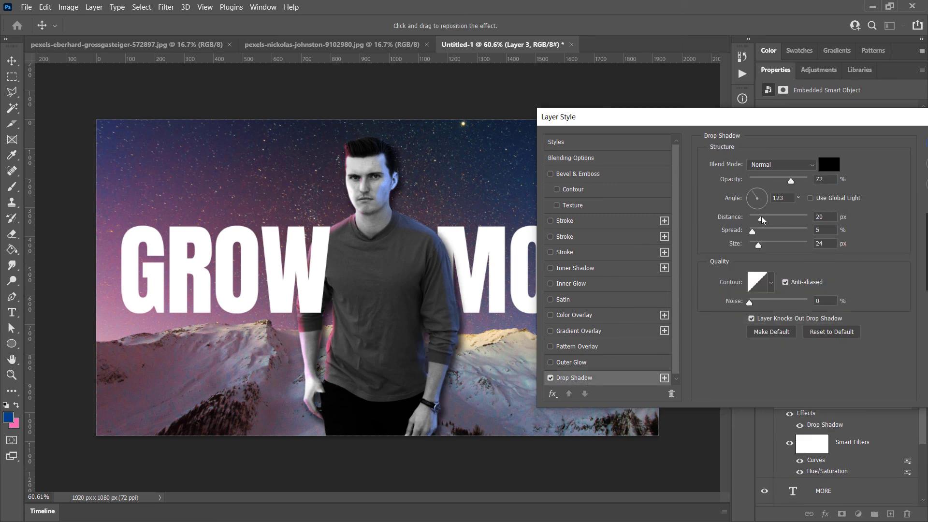
Set Layer 3's drop shadow to 91% opacity, 29 px distance, 15% spread and 109 px size, and apply it.
mouse_move(763, 221)
left_mouse_down()
mouse_move(764, 246)
mouse_move(758, 231)
left_mouse_up()
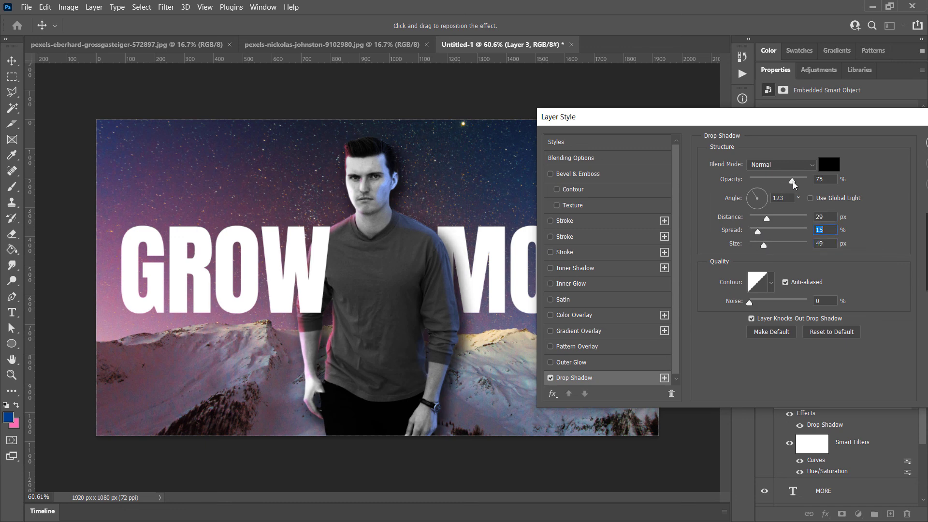
left_click_drag(792, 181, 802, 181)
left_click_drag(764, 246, 777, 246)
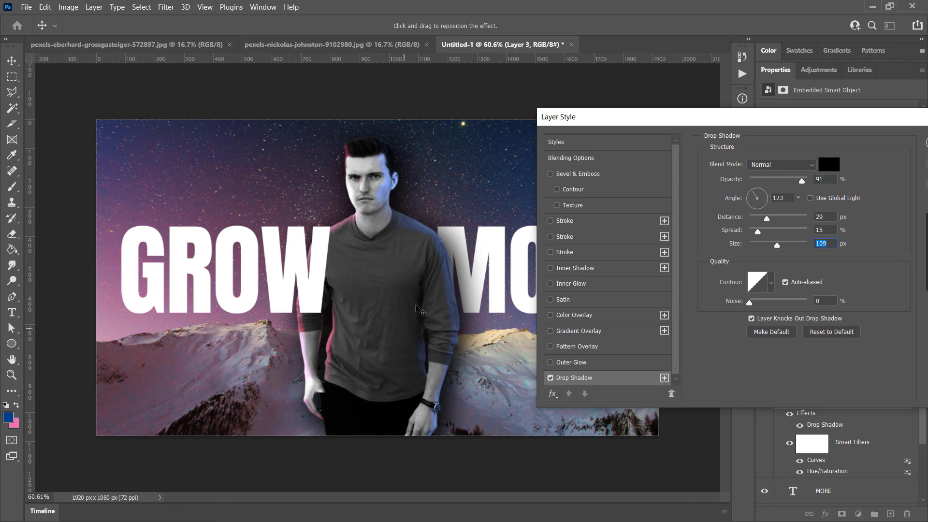
left_click_drag(635, 125, 353, 115)
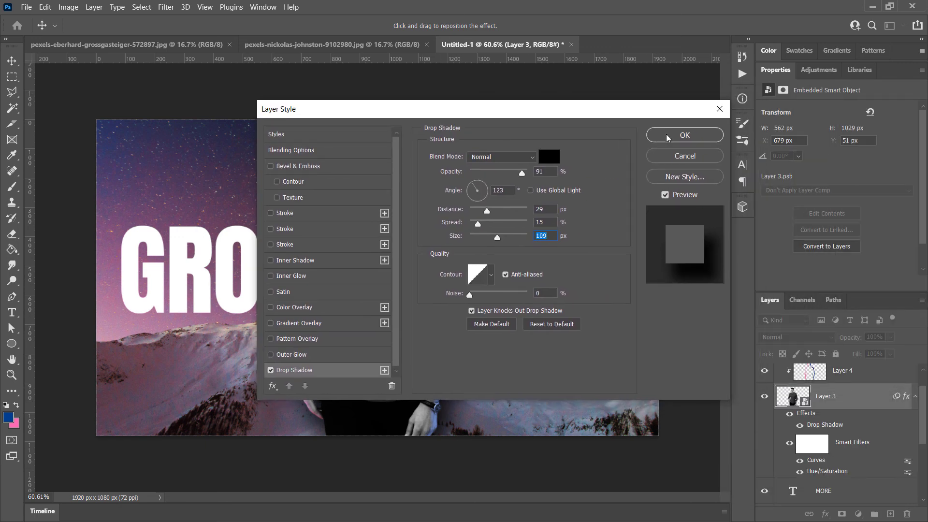
left_click(667, 137)
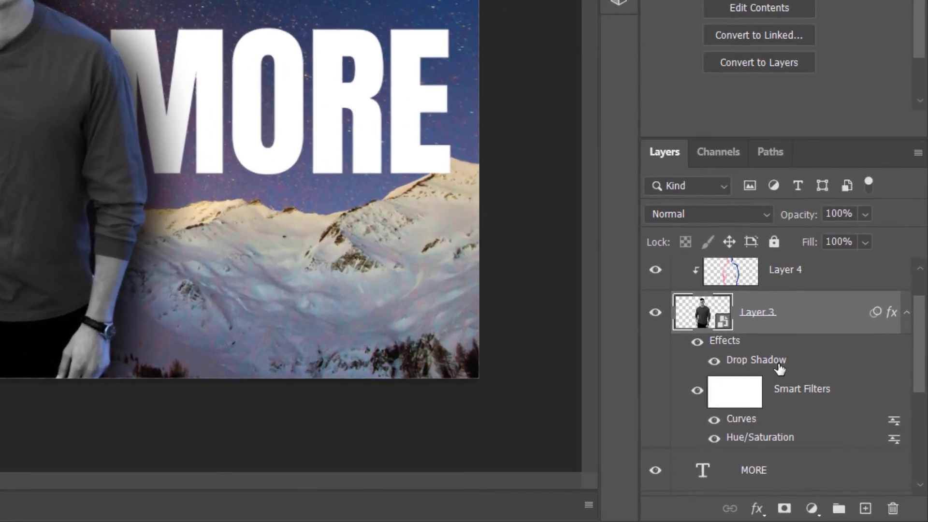
Separate Layer 3's drop shadow effect into a layer of its own.
right_click(779, 367)
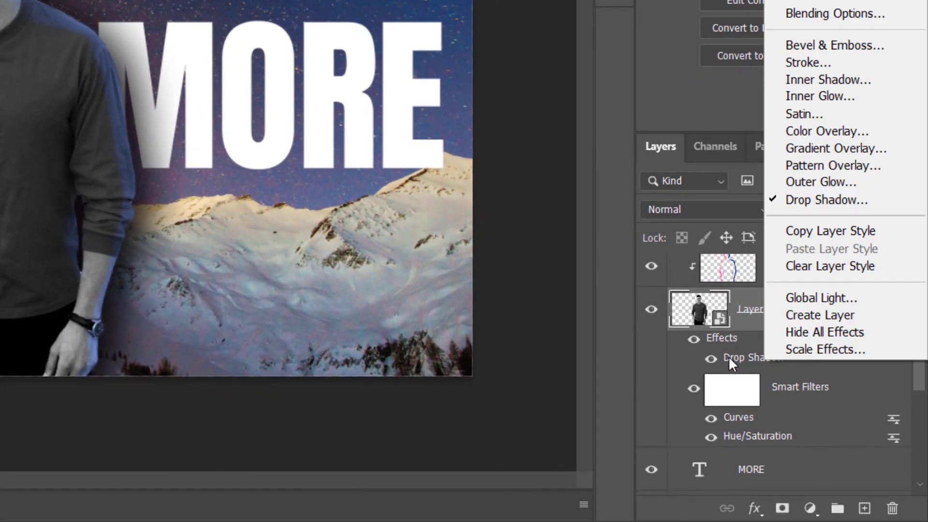
left_click(845, 314)
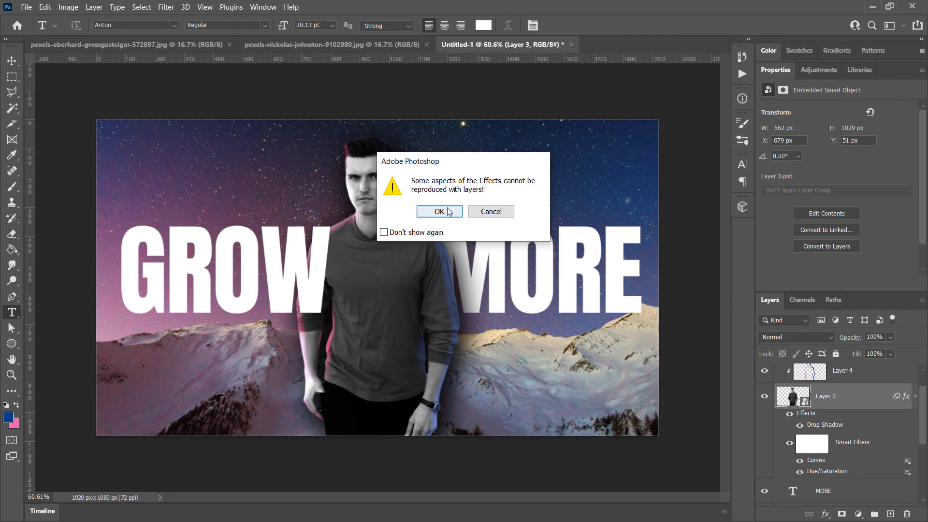
left_click(439, 213)
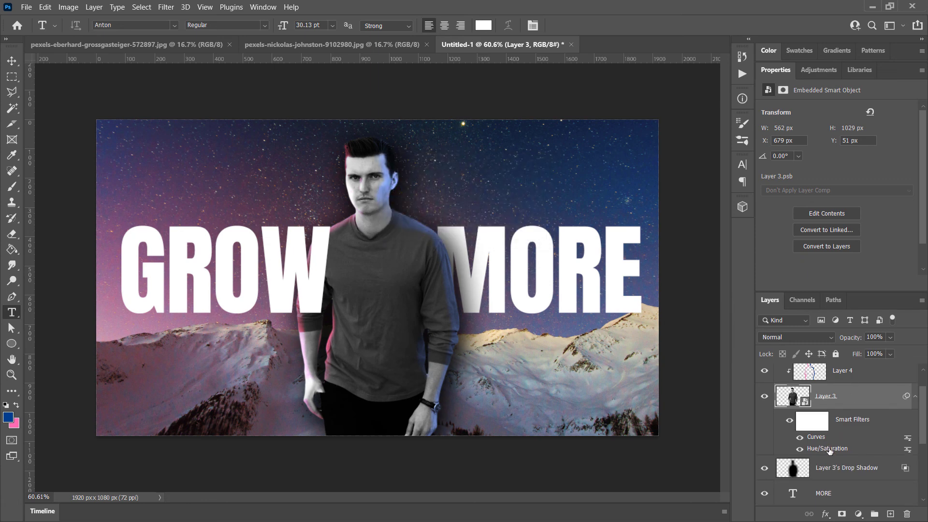
Clip the Layer 3's Drop Shadow layer to the MORE text layer and move it slightly away from the man to X 622 px, Y -20 px.
left_click(834, 467)
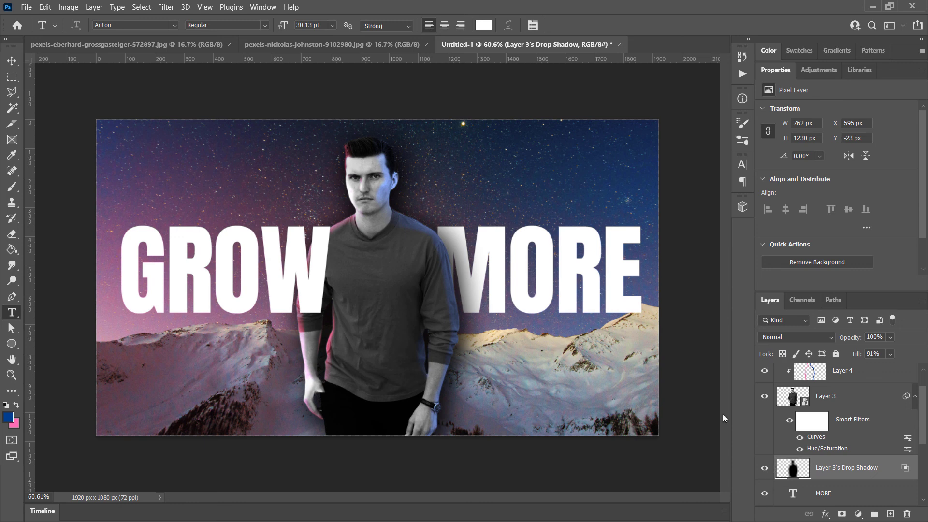
left_click_drag(398, 245, 563, 194)
key("ctrl+z")
scroll(853, 419, "down", 1)
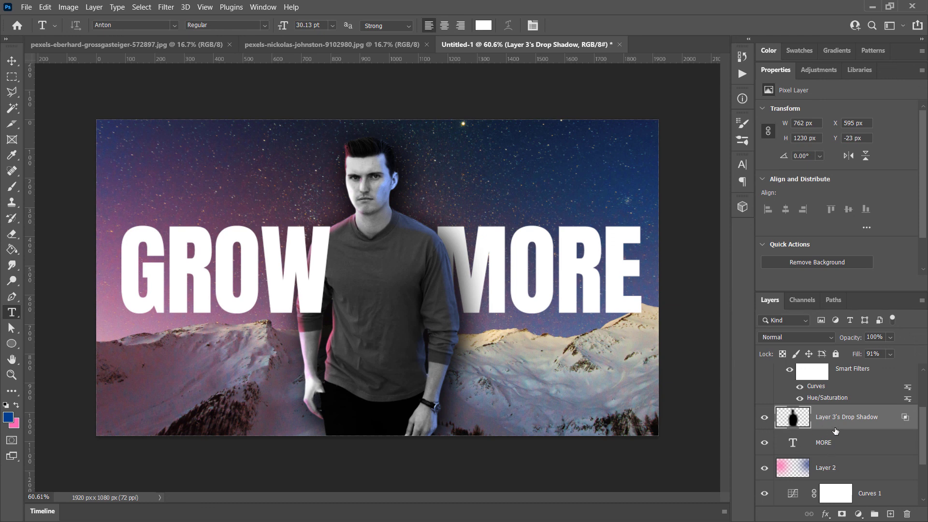
left_click_drag(836, 430, 839, 426)
left_click(842, 426, "alt")
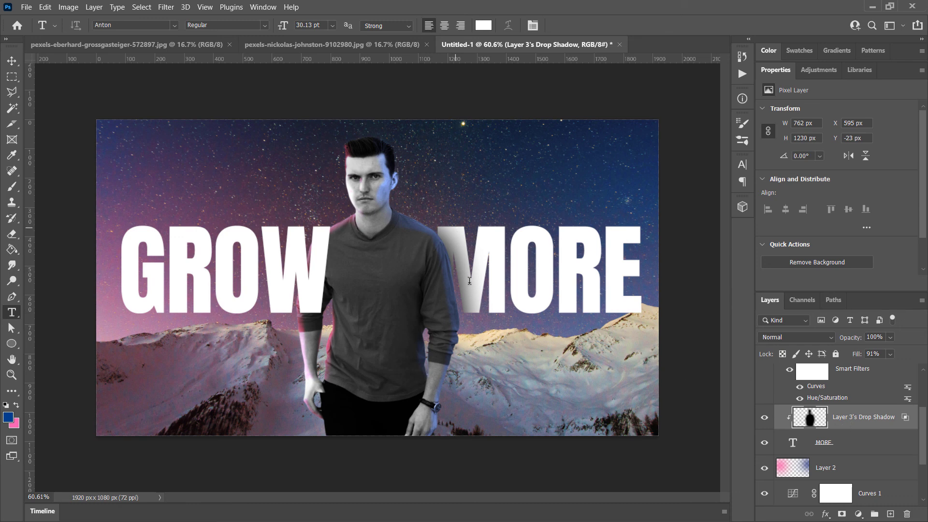
left_click_drag(476, 293, 502, 295)
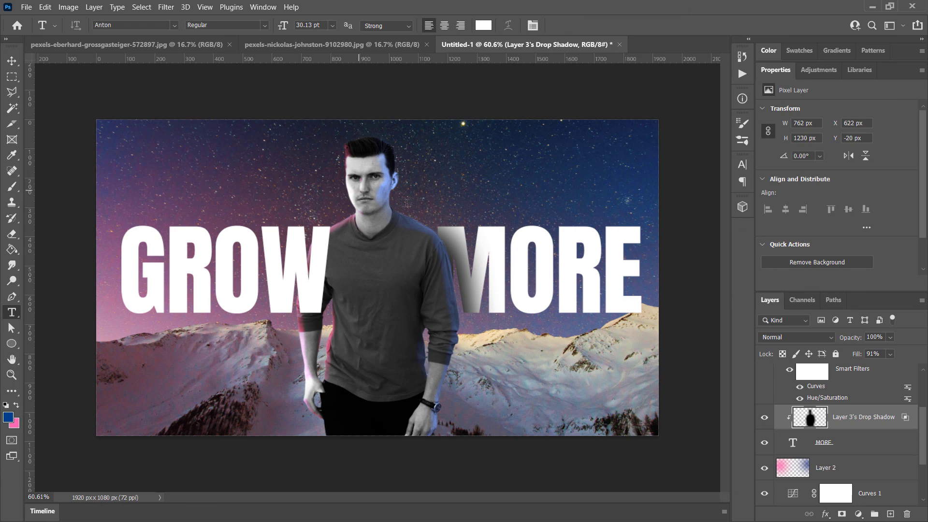
Open the layer style settings for the MORE text layer and enable Drop Shadow.
left_click(884, 449)
right_click(877, 447)
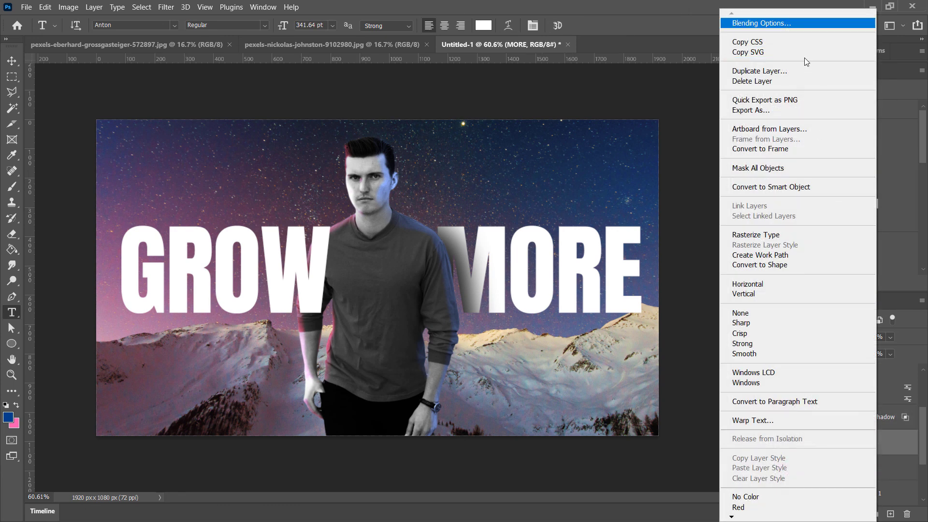
left_click(902, 446)
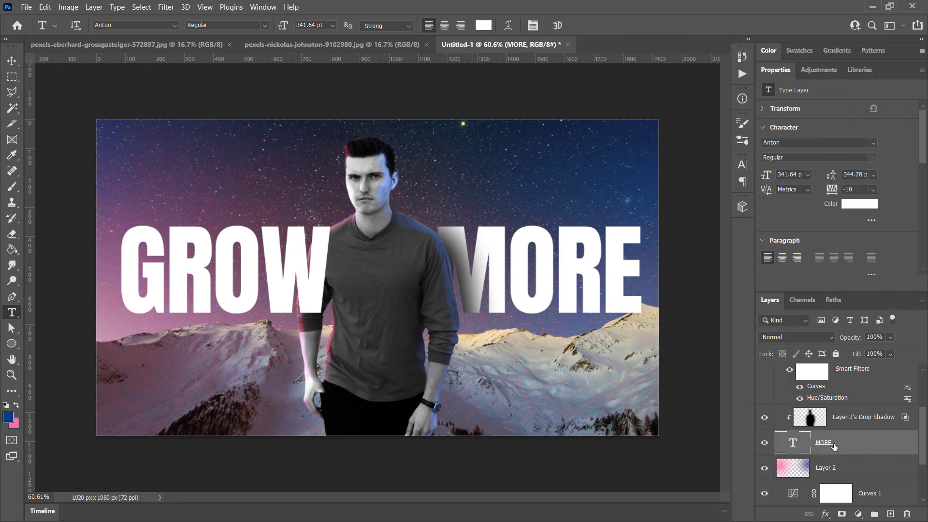
double_click(879, 447)
left_click(292, 370)
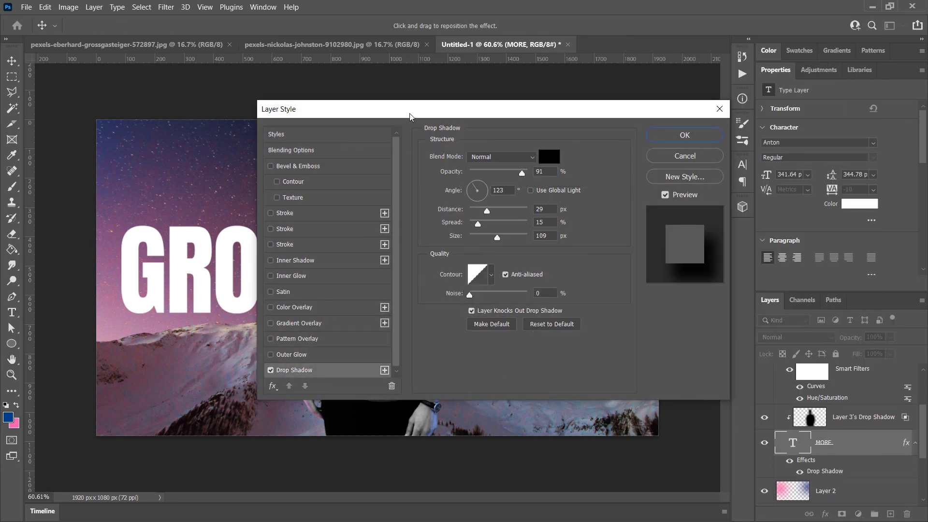
Set the MORE text's drop shadow to 54% opacity, 2% spread and 38 px size, and apply it.
left_click_drag(409, 116, 22, 149)
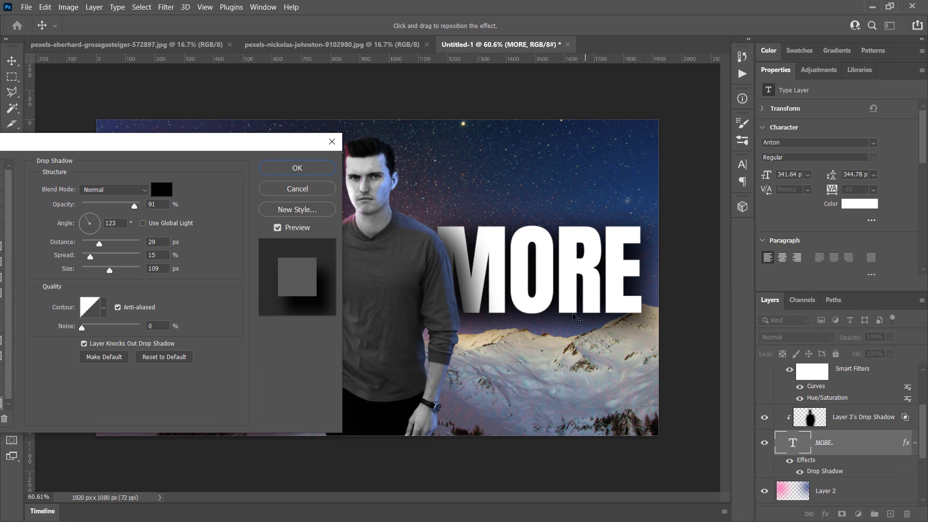
left_click_drag(109, 274, 82, 257)
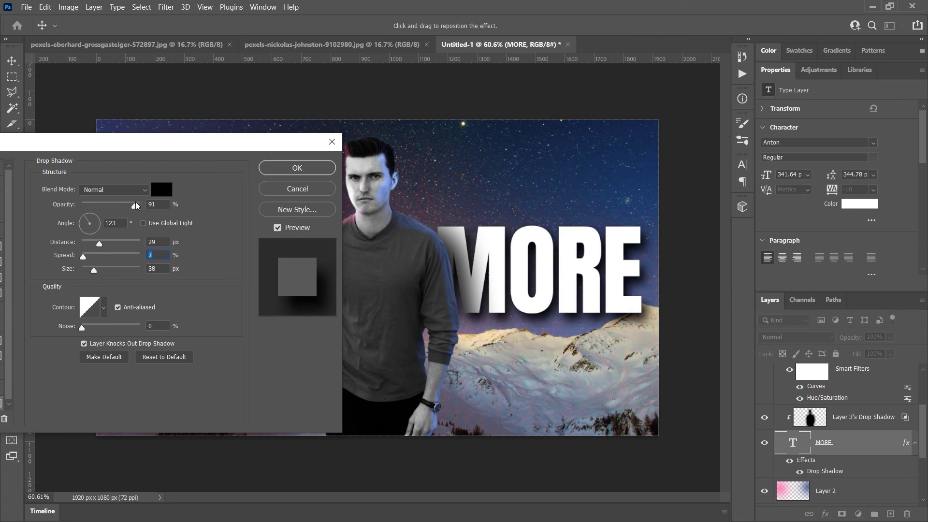
left_click_drag(136, 206, 115, 209)
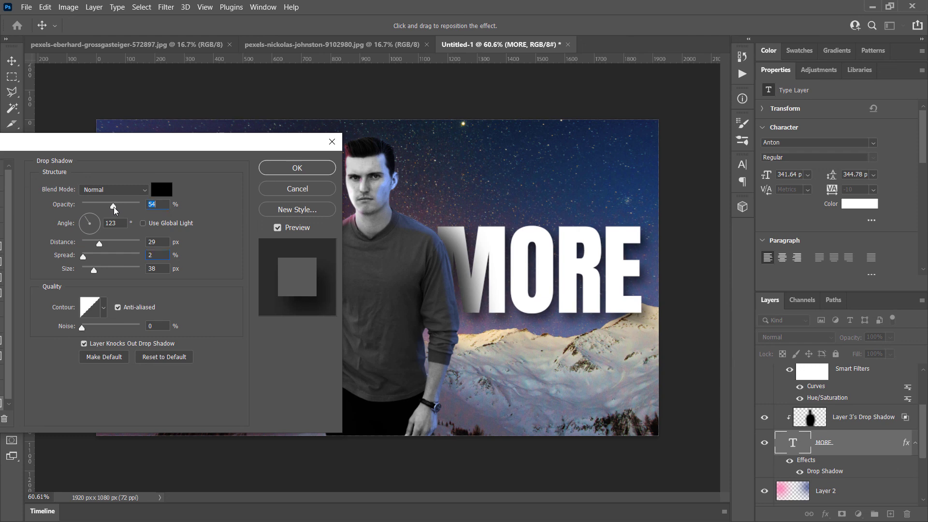
left_click(287, 170)
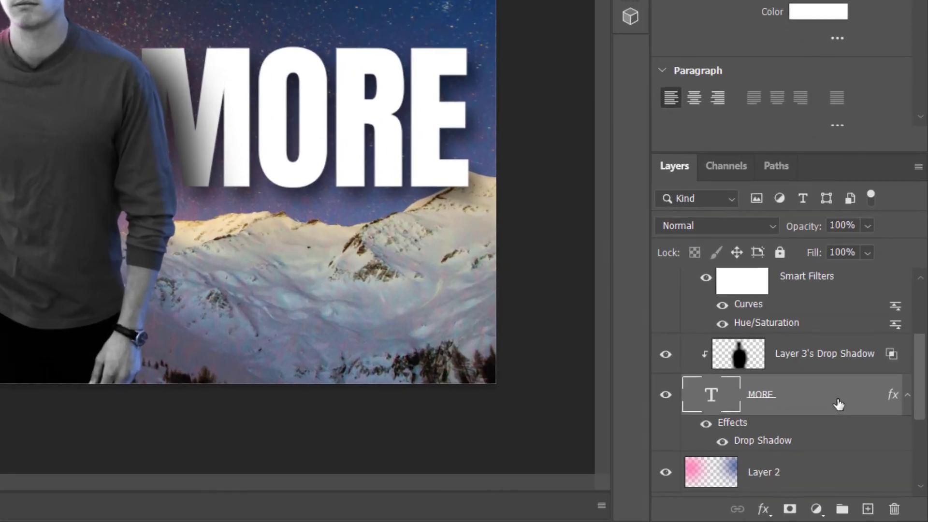
Copy the MORE text layer's style and paste it onto the GROW text layer.
right_click(871, 447)
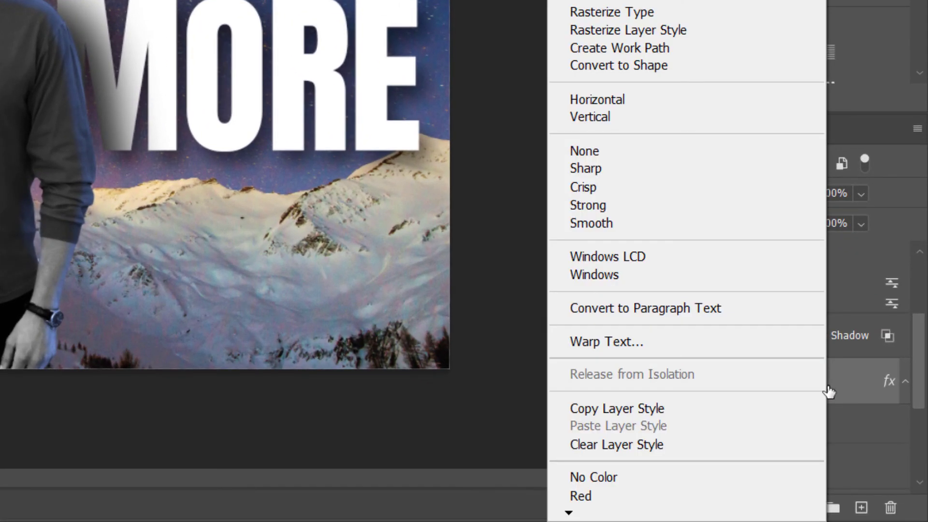
left_click(733, 408)
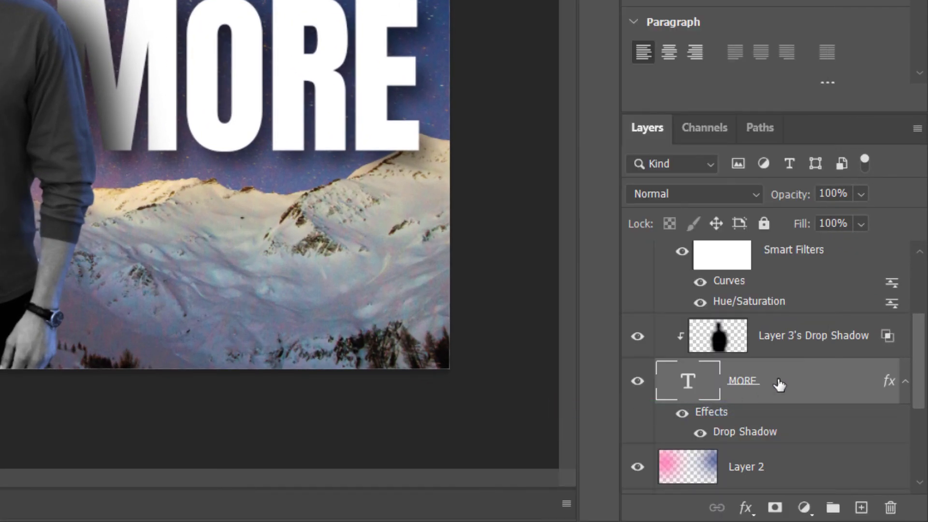
scroll(779, 384, "up", 3)
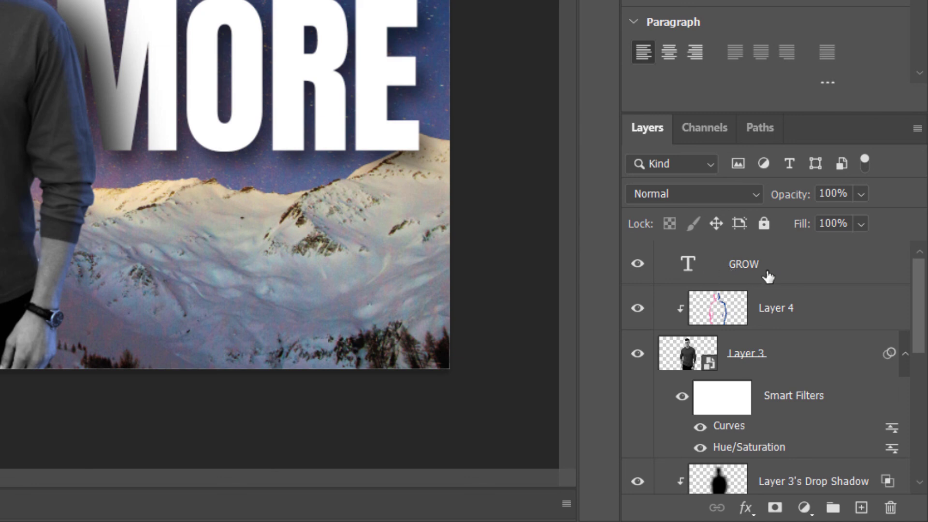
left_click(771, 273)
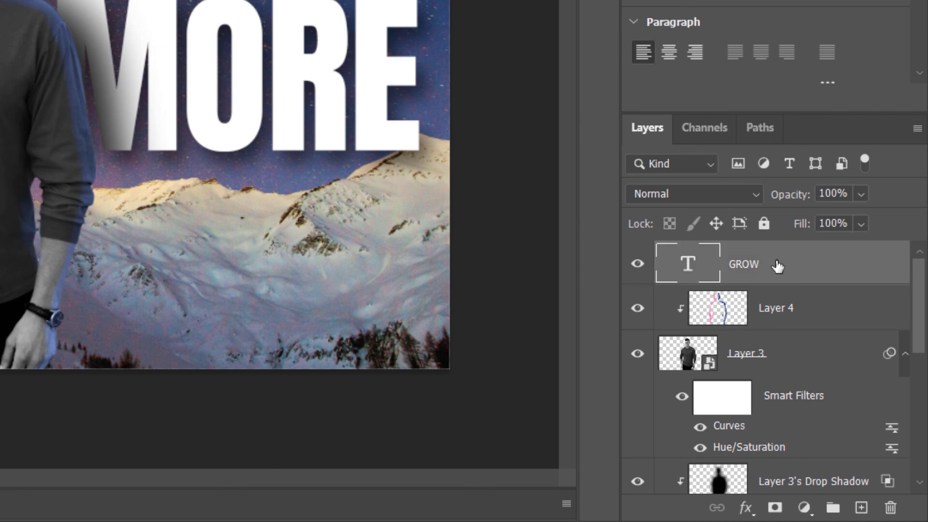
right_click(778, 264)
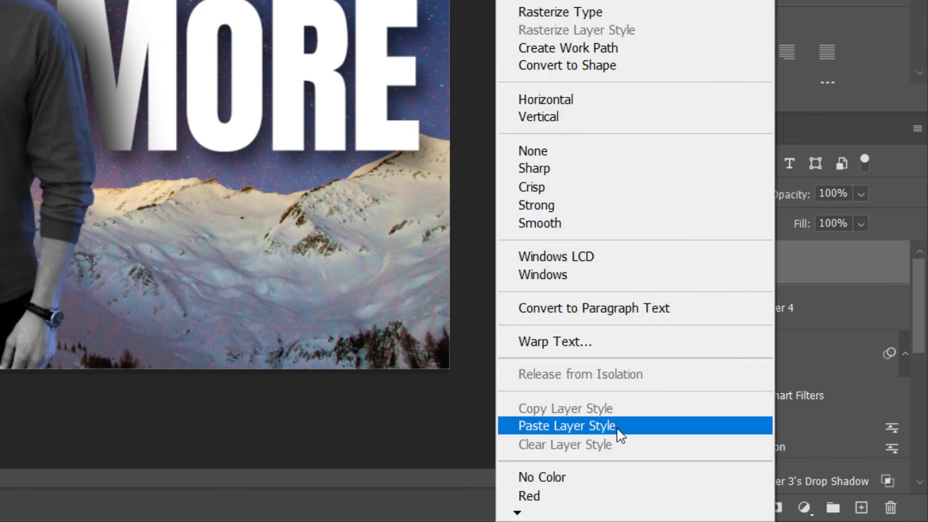
left_click(578, 427)
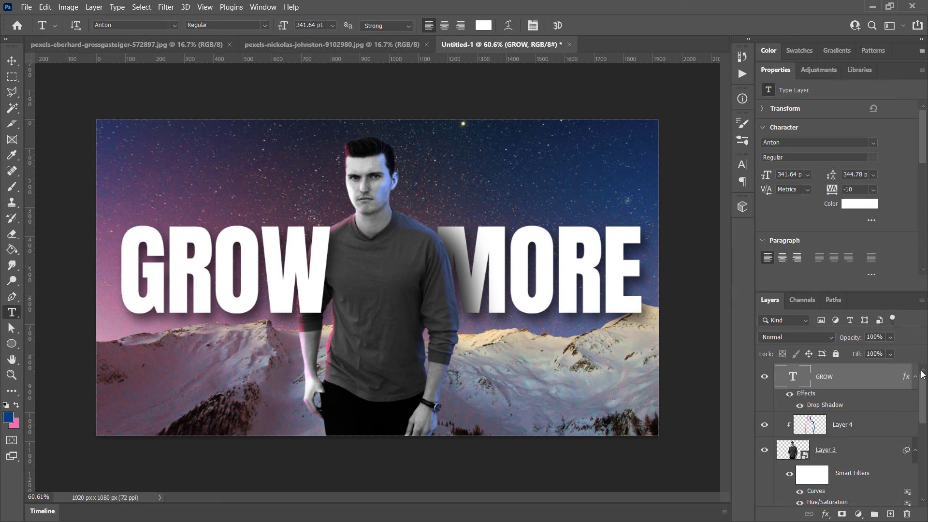
Add a Gradient fill layer directly above Layer 2.
left_click_drag(922, 373, 924, 441)
scroll(841, 427, "up", 2)
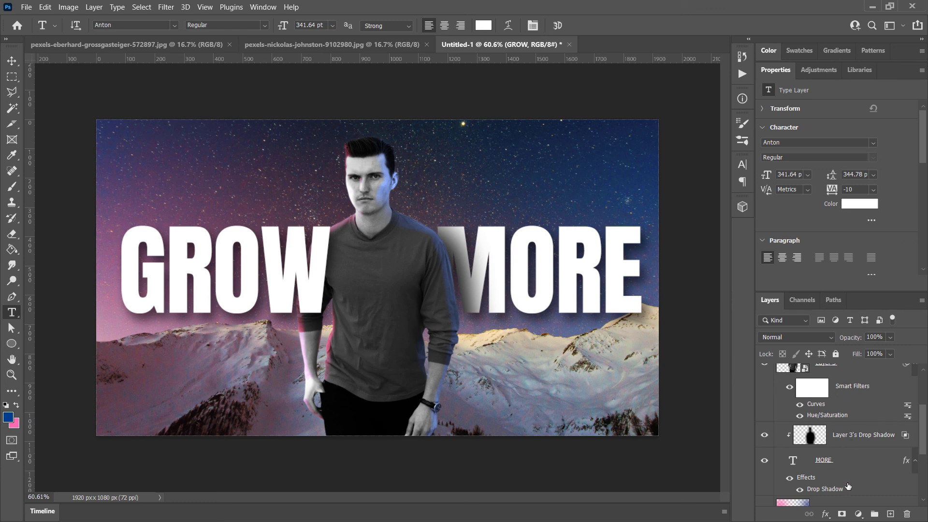
scroll(842, 484, "down", 2)
left_click(827, 484)
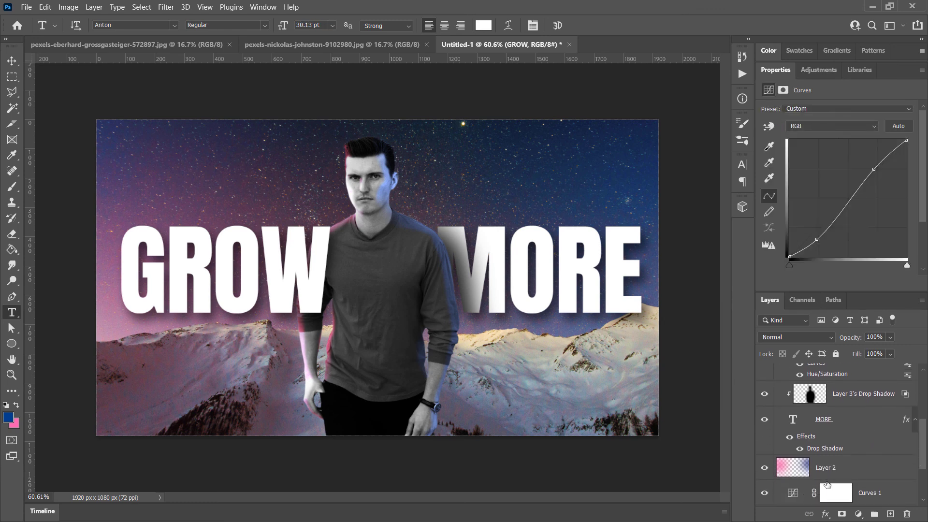
left_click(793, 467)
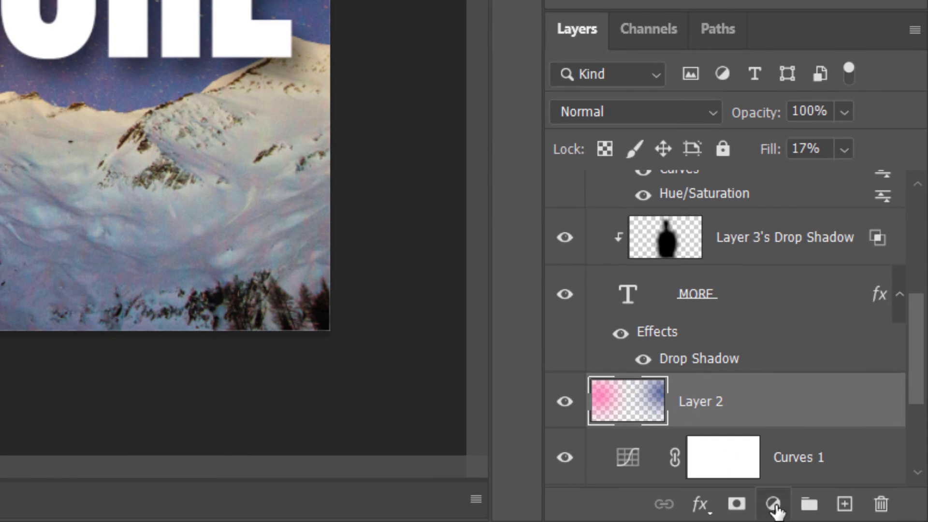
left_click(773, 504)
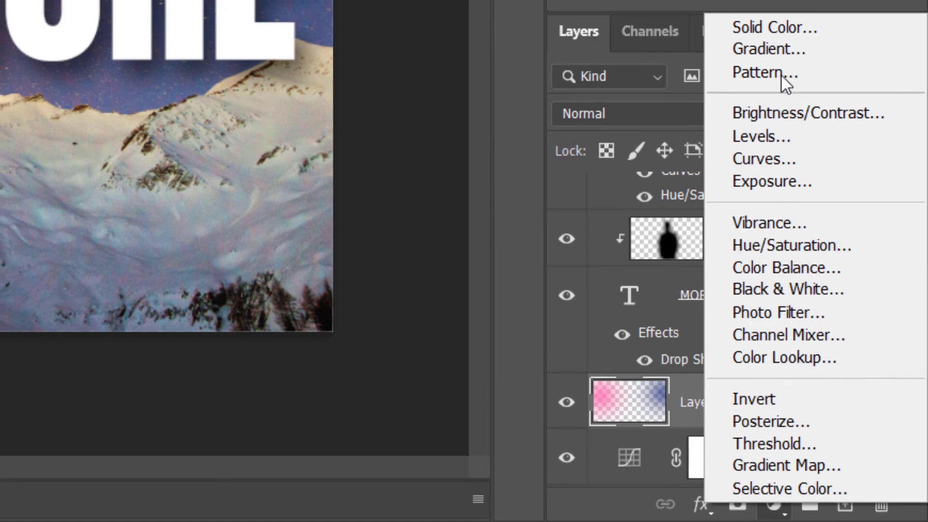
left_click(773, 48)
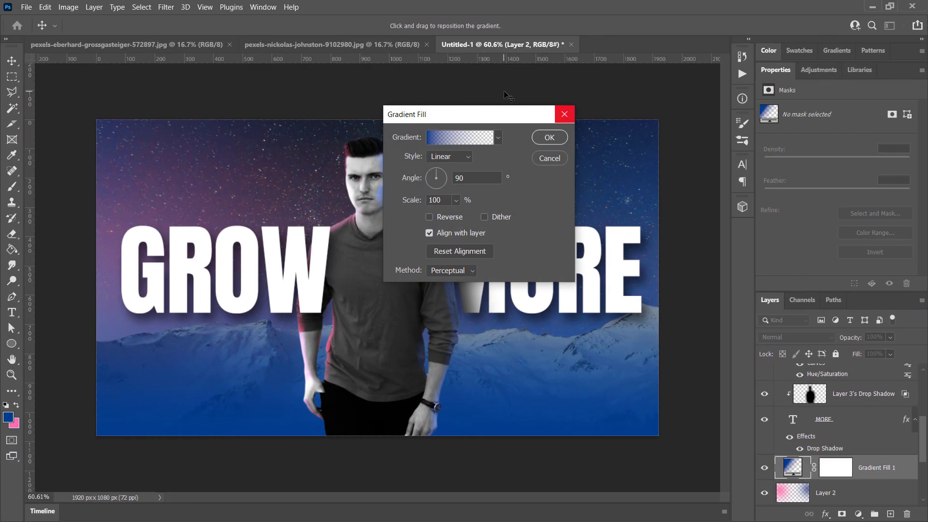
Edit the fill layer's gradient and set both of its end color stops to black (000000).
left_click_drag(509, 109, 784, 75)
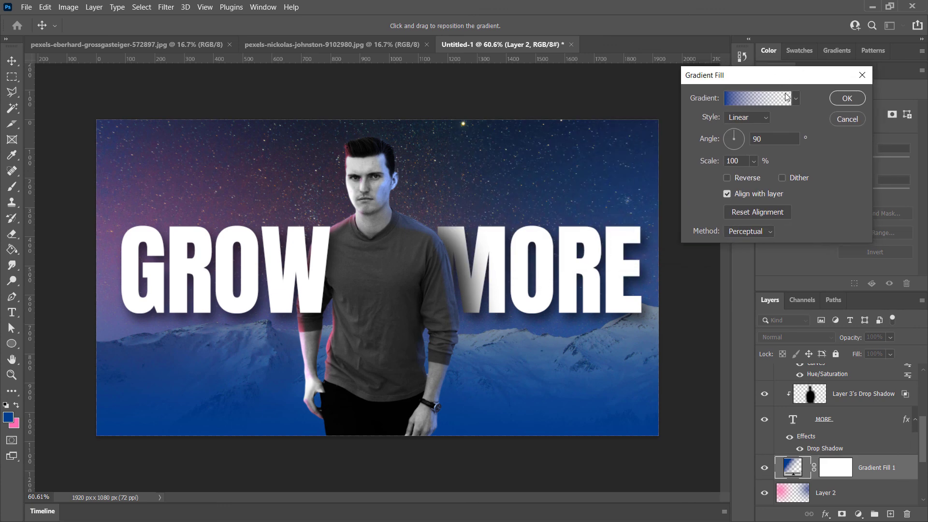
left_click(756, 99)
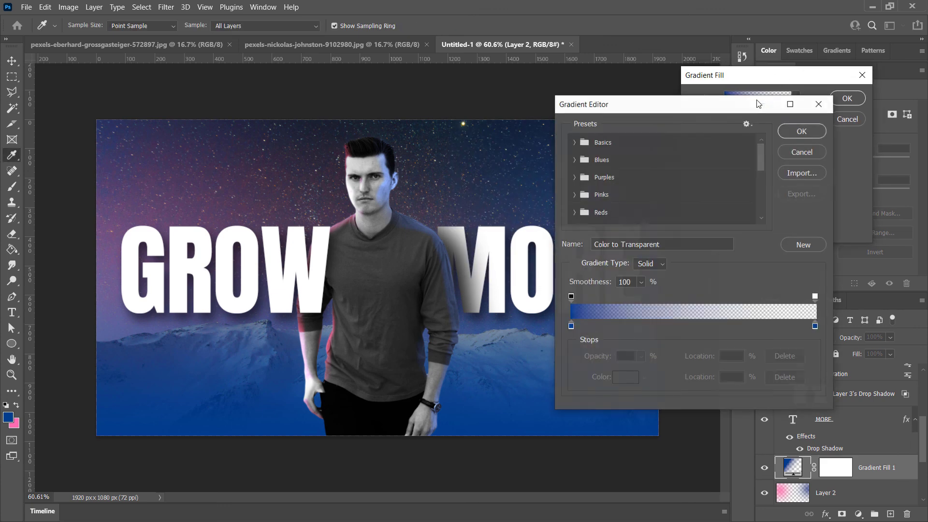
left_click(572, 327)
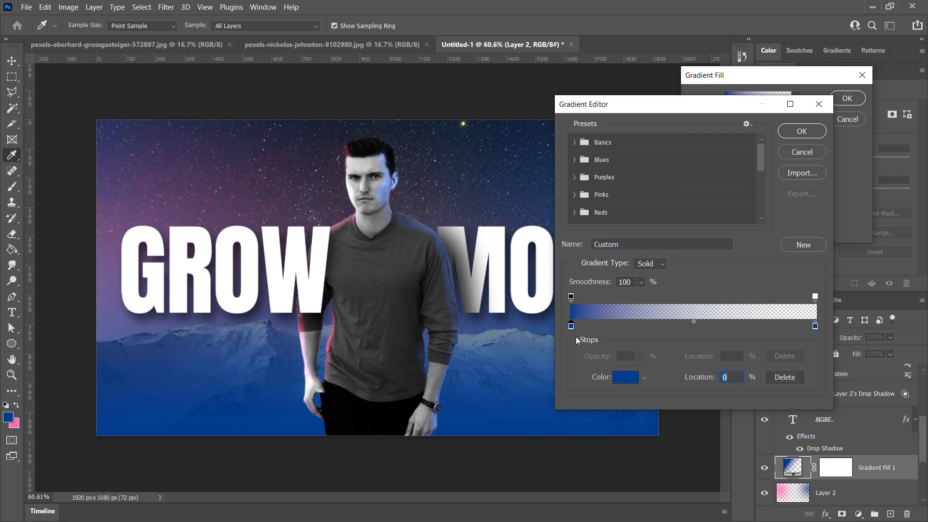
left_click(626, 382)
left_click_drag(453, 378, 464, 440)
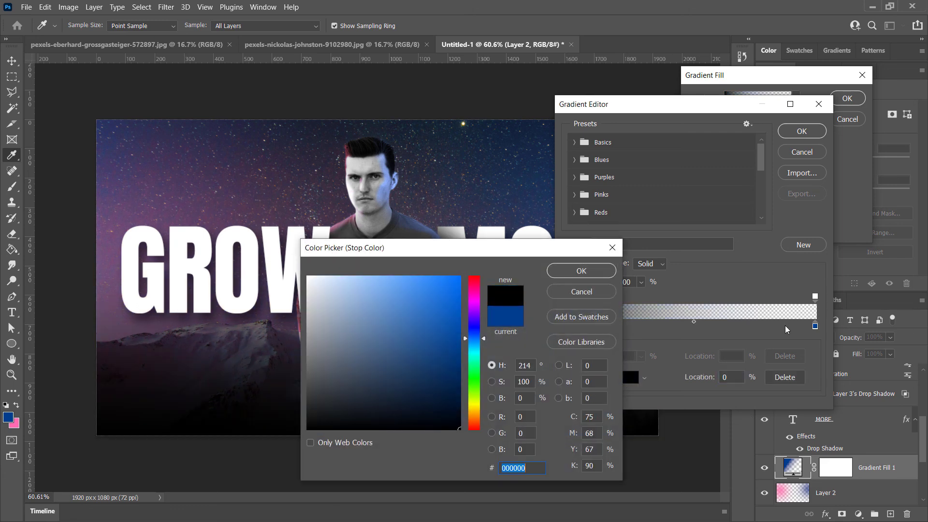
left_click(583, 272)
left_click(815, 327)
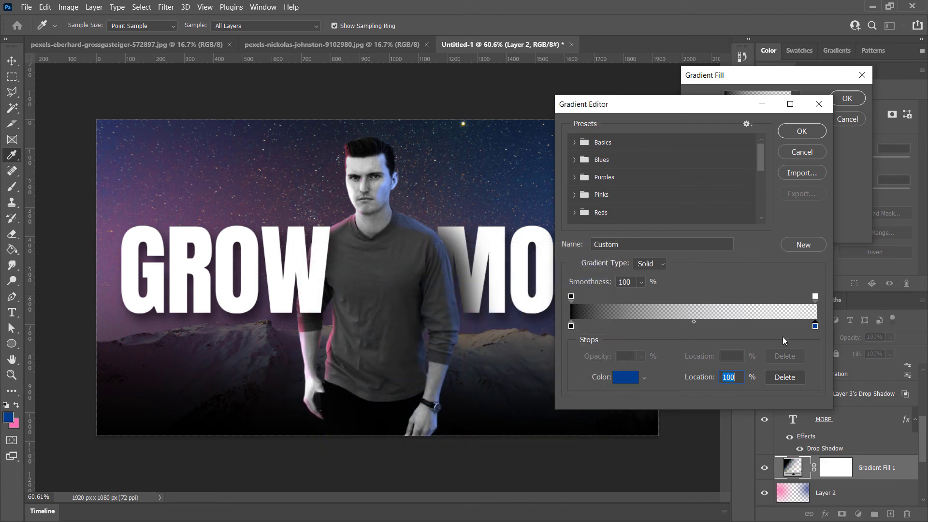
left_click(634, 383)
type("000000")
left_click(601, 271)
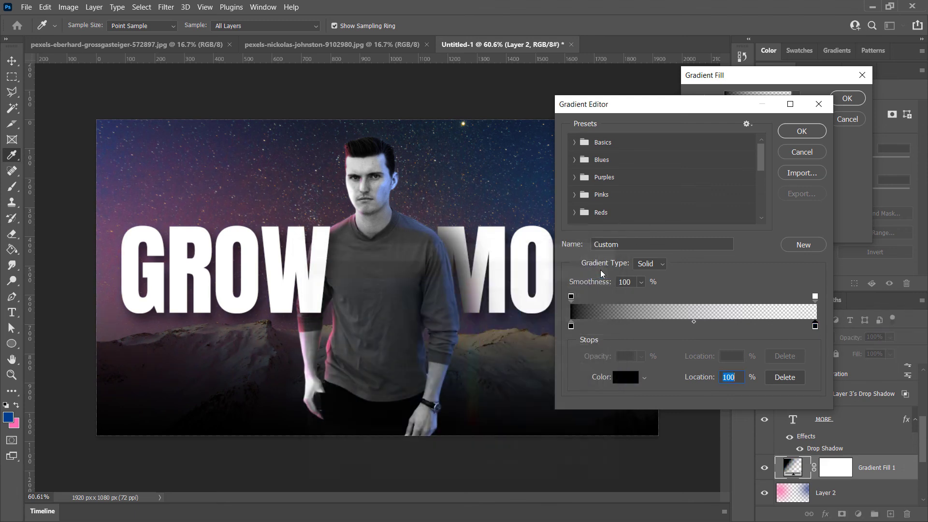
Set the opacity of the gradient's transparent end stop to 100%.
left_click(572, 297)
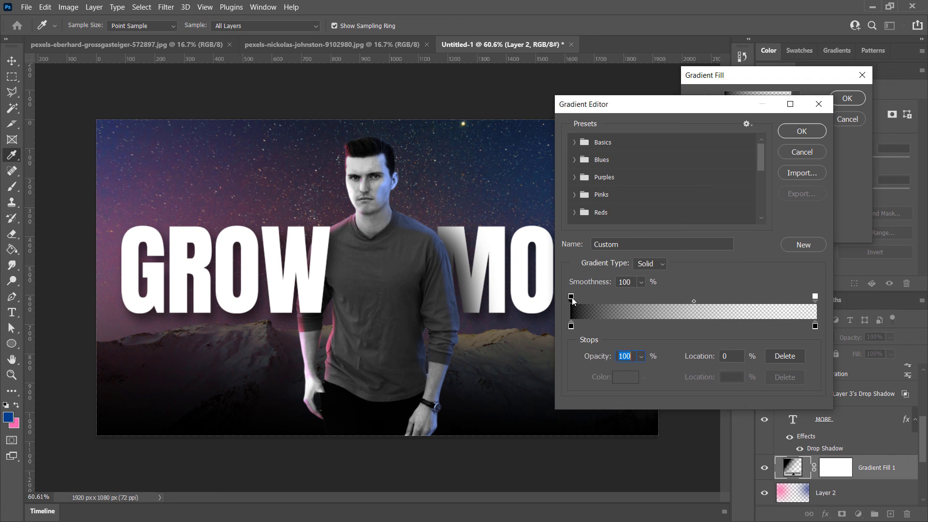
left_click(815, 296)
left_click(644, 356)
left_click_drag(643, 370, 711, 373)
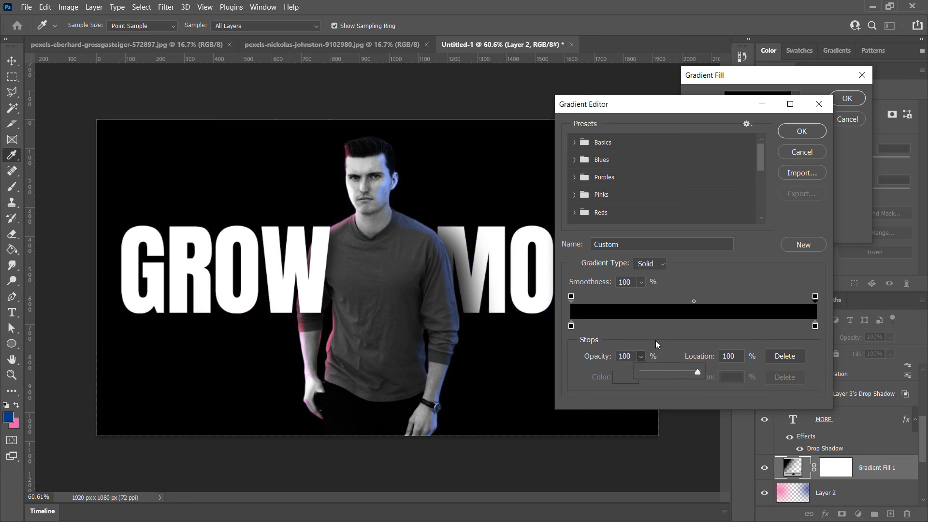
Add a black color stop at 51% and a 0% opacity stop at 50% to the gradient, and apply the fill.
left_click(695, 326)
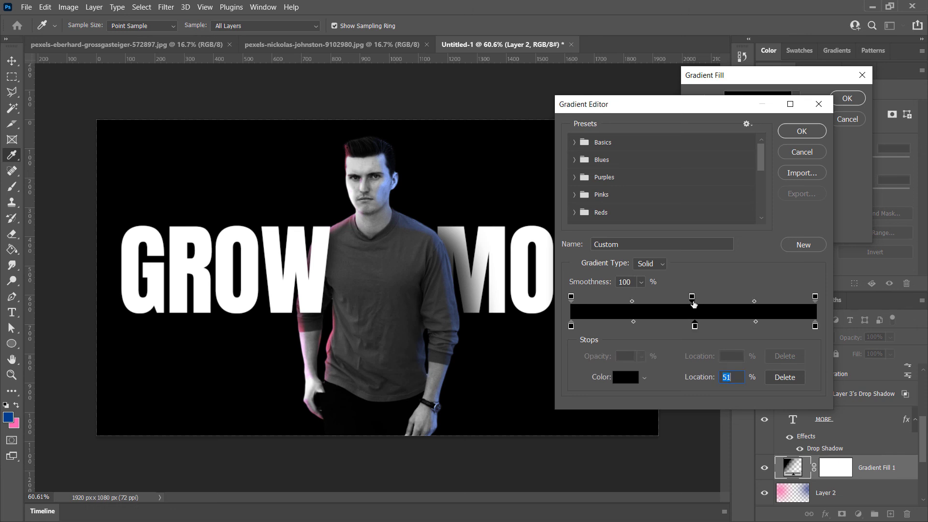
left_click(692, 298)
left_click(642, 356)
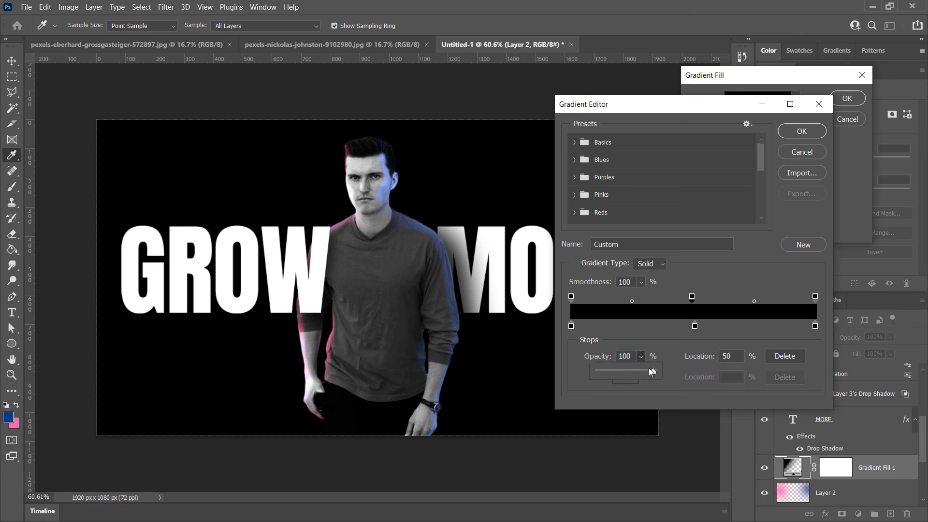
left_click_drag(649, 367, 587, 374)
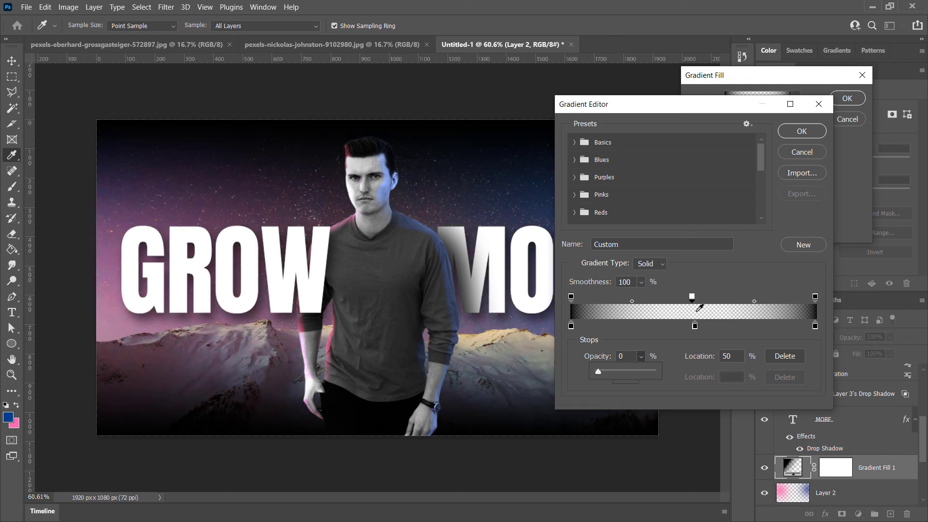
left_click(692, 298)
left_click(803, 132)
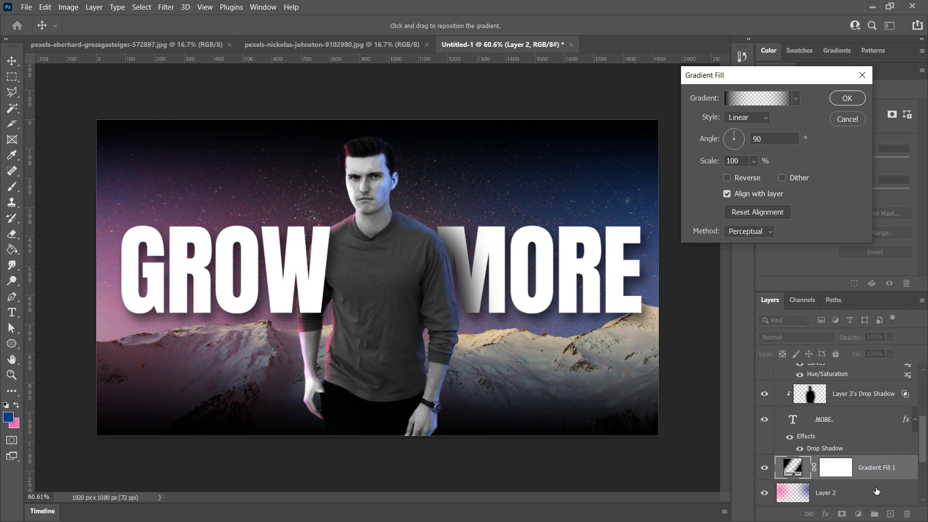
left_click(847, 99)
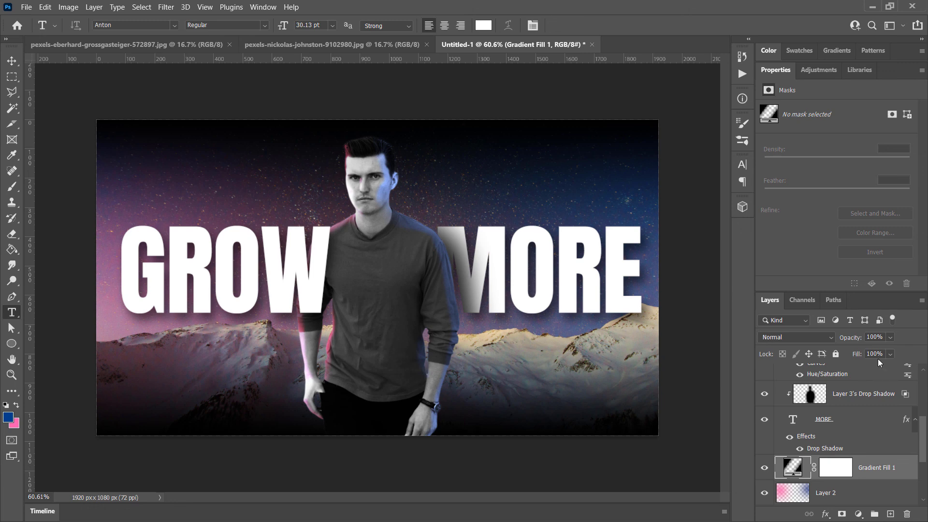
Lower the fill of the Gradient Fill 1 layer to 52%.
left_click(892, 355)
mouse_move(875, 369)
left_mouse_down()
mouse_move(851, 370)
mouse_move(868, 367)
left_mouse_up()
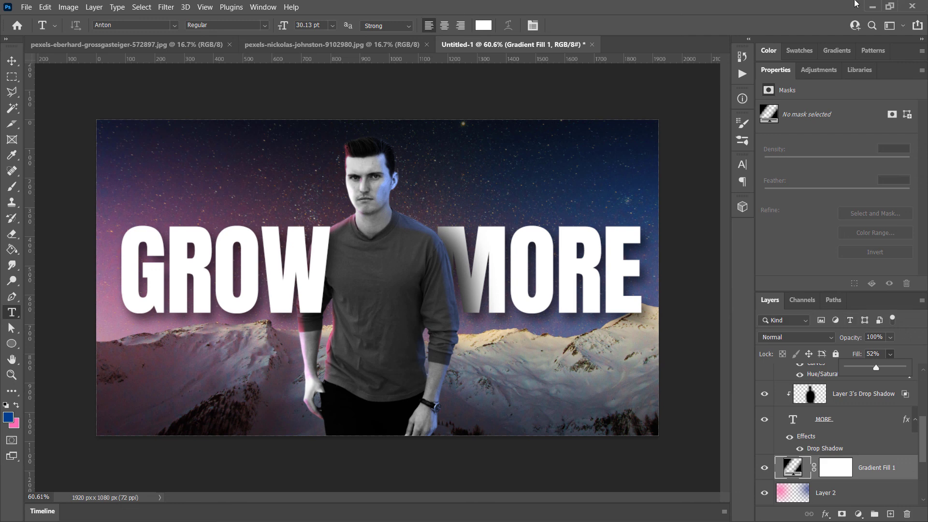
Open the composite in the Save for Web export and inspect the man and text in the optimized JPEG preview.
left_click(30, 10)
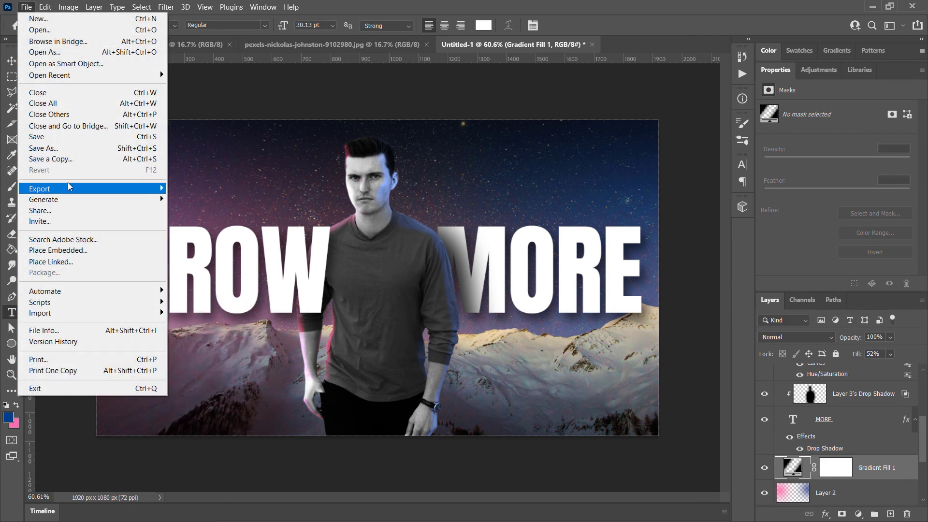
mouse_move(72, 187)
left_click(220, 235)
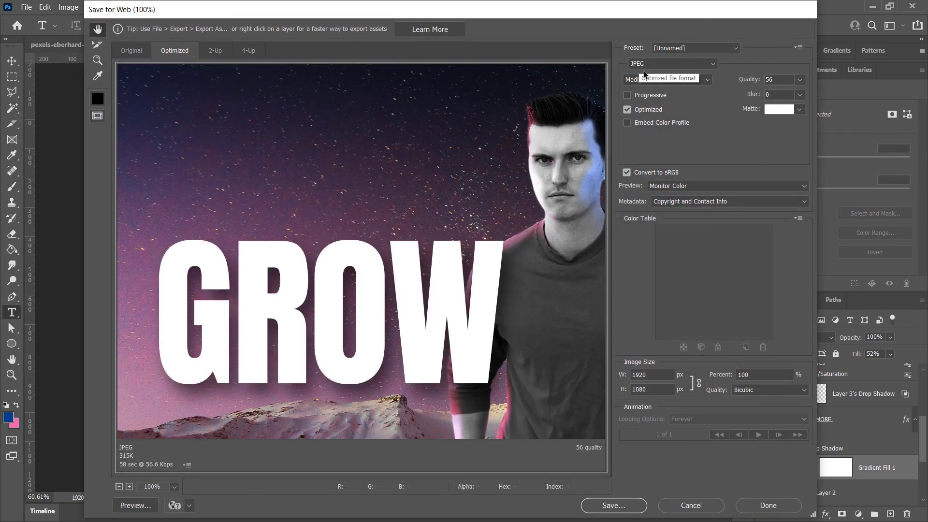
left_click_drag(503, 210, 358, 151)
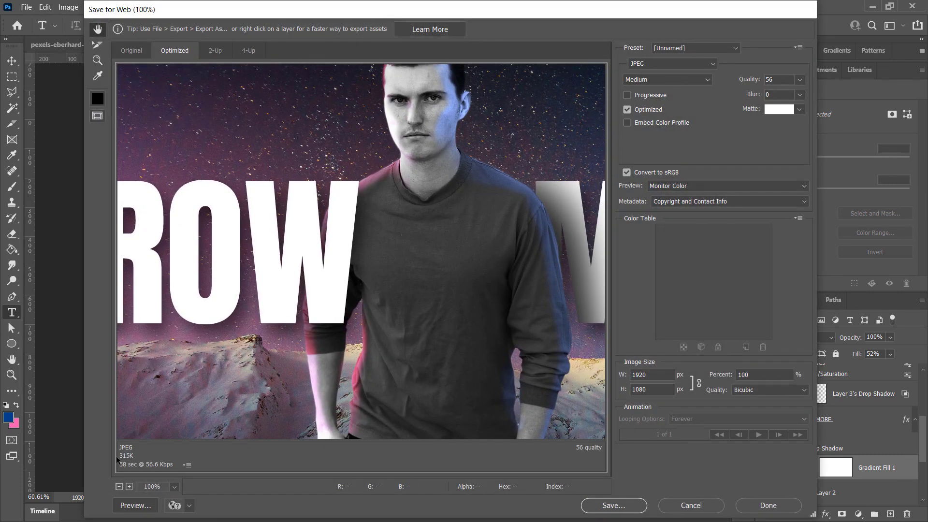